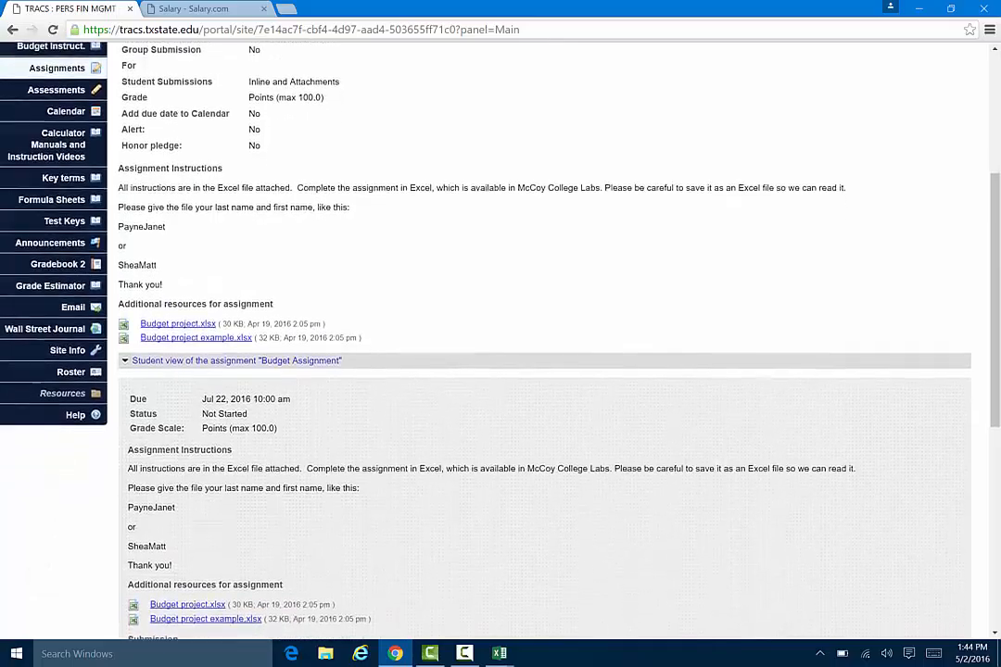
pyautogui.scroll(-3, 500, 334)
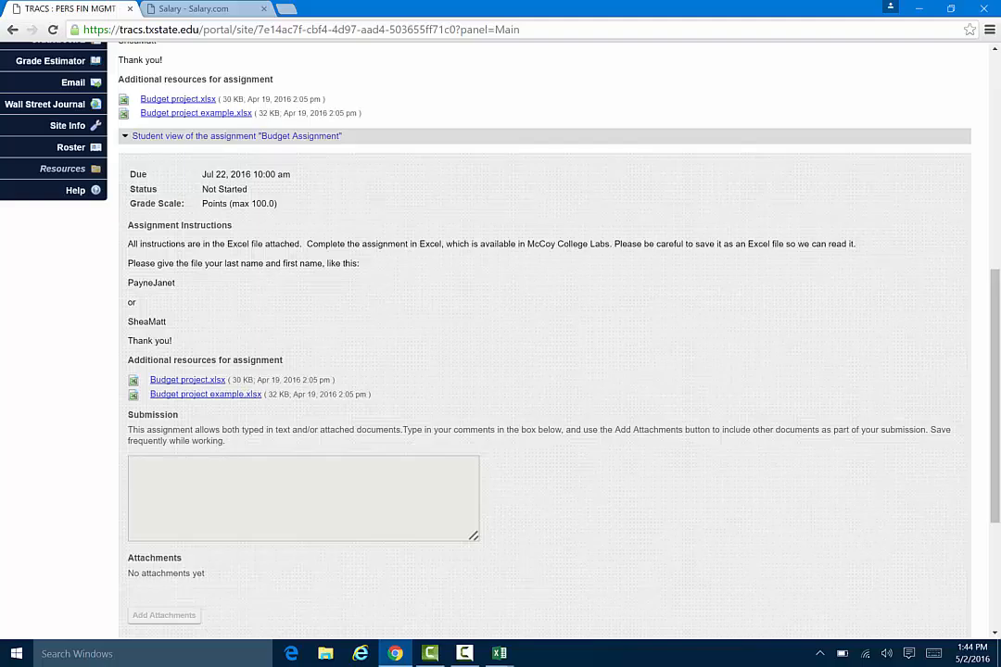
# Download Budget project.xlsx from the student view of the Budget Assignment, open it in Excel and enable editing.
pyautogui.click(211, 379)
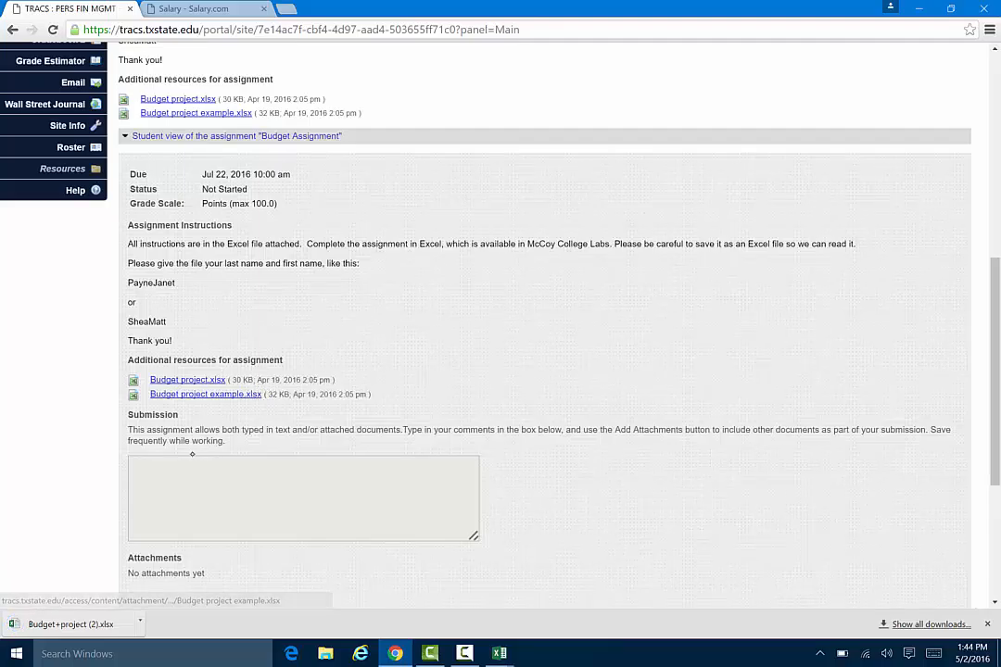
pyautogui.click(69, 624)
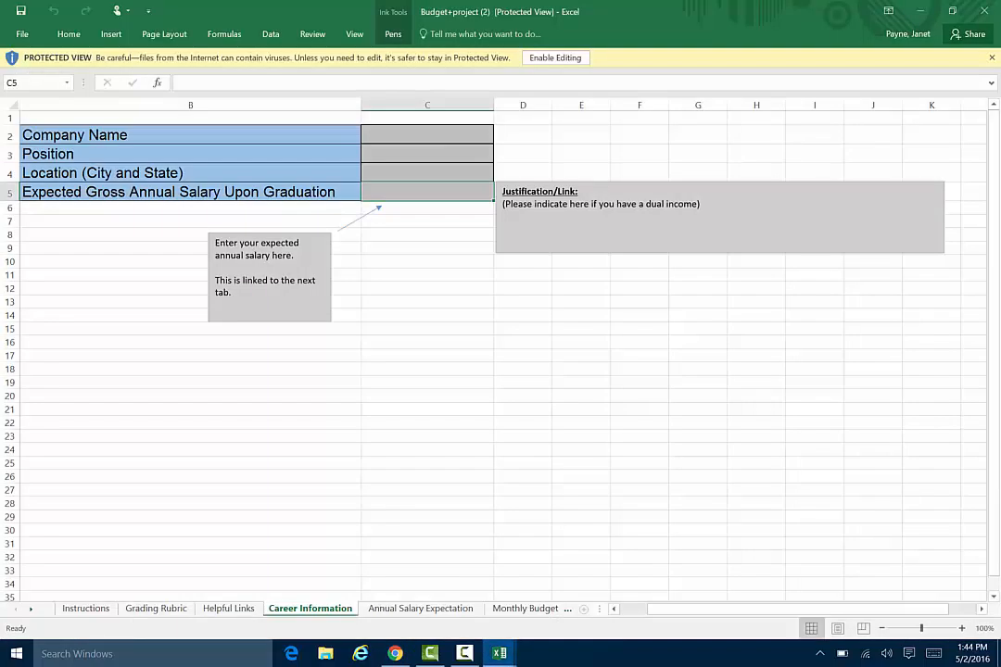
pyautogui.click(555, 58)
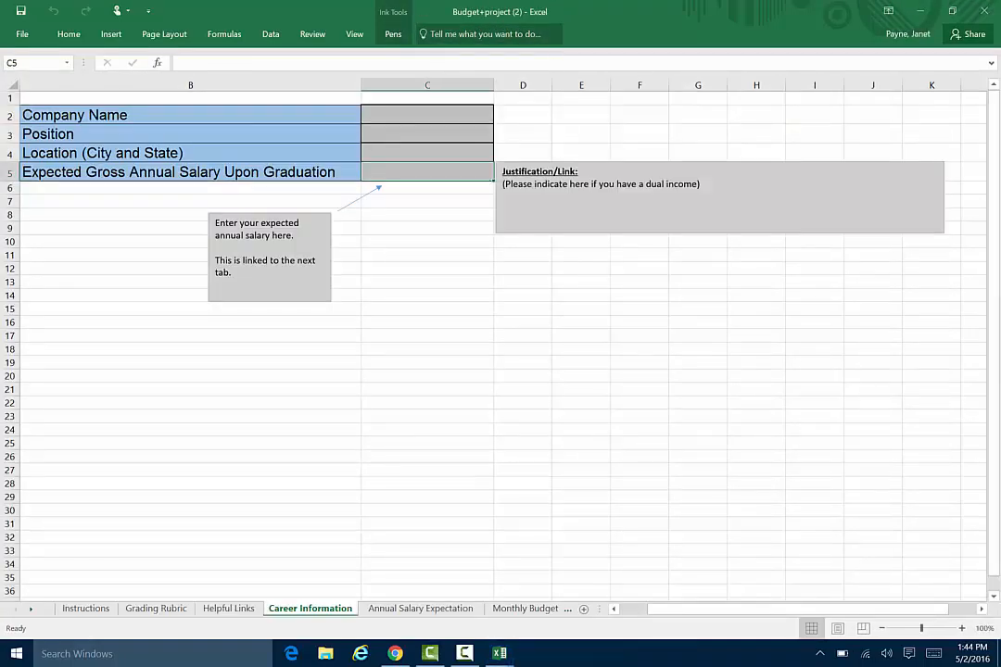
# Read the Instructions sheet's notes and task sections, and check the Career Information sheet's input cells.
pyautogui.click(86, 609)
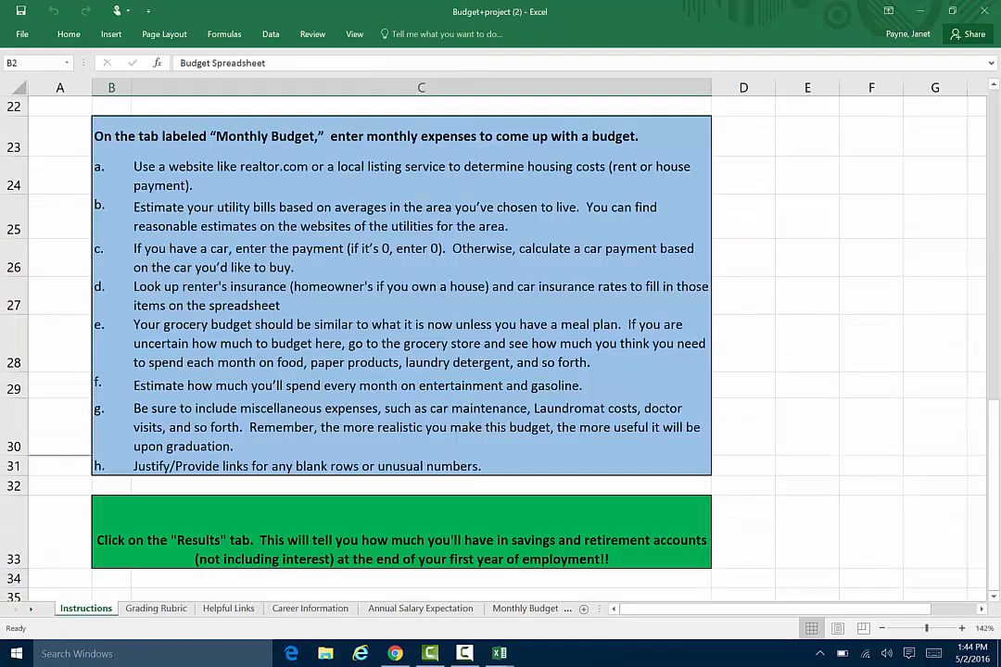
pyautogui.scroll(5, 401, 343)
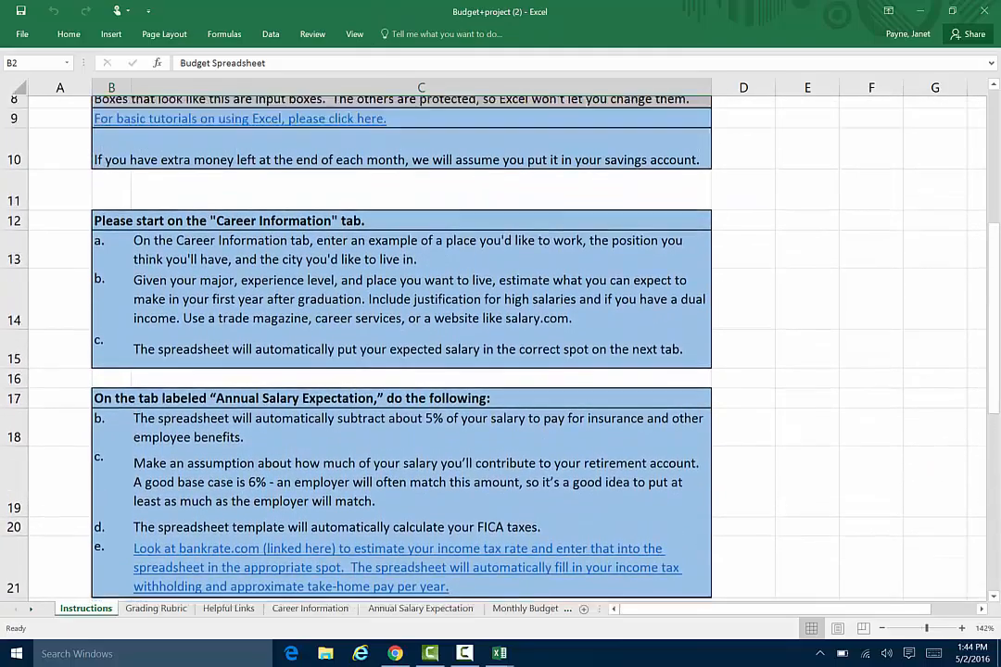
pyautogui.scroll(2, 401, 343)
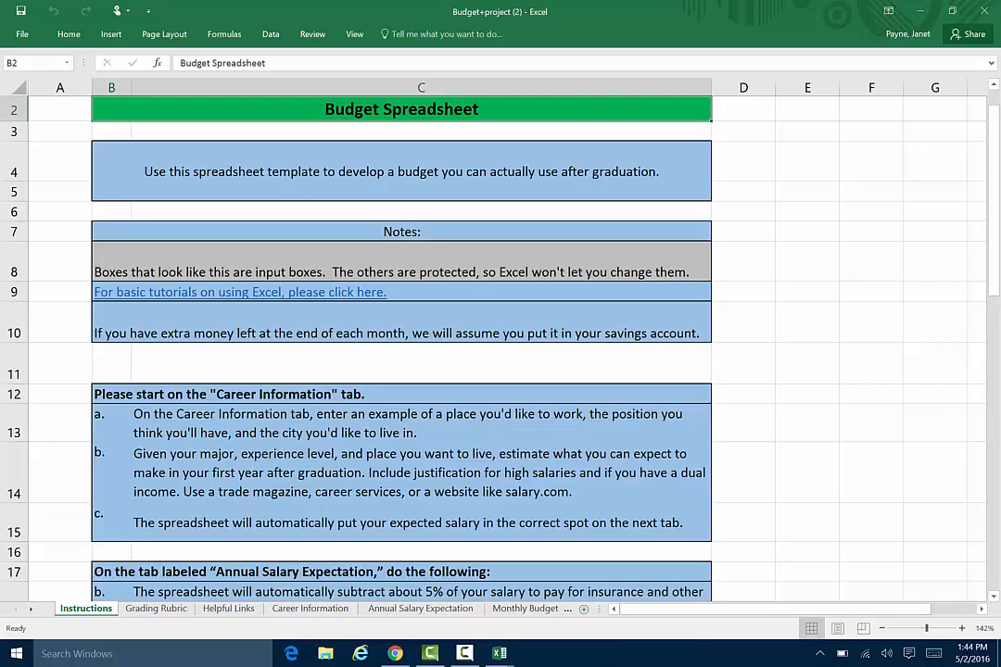
pyautogui.scroll(-3, 401, 343)
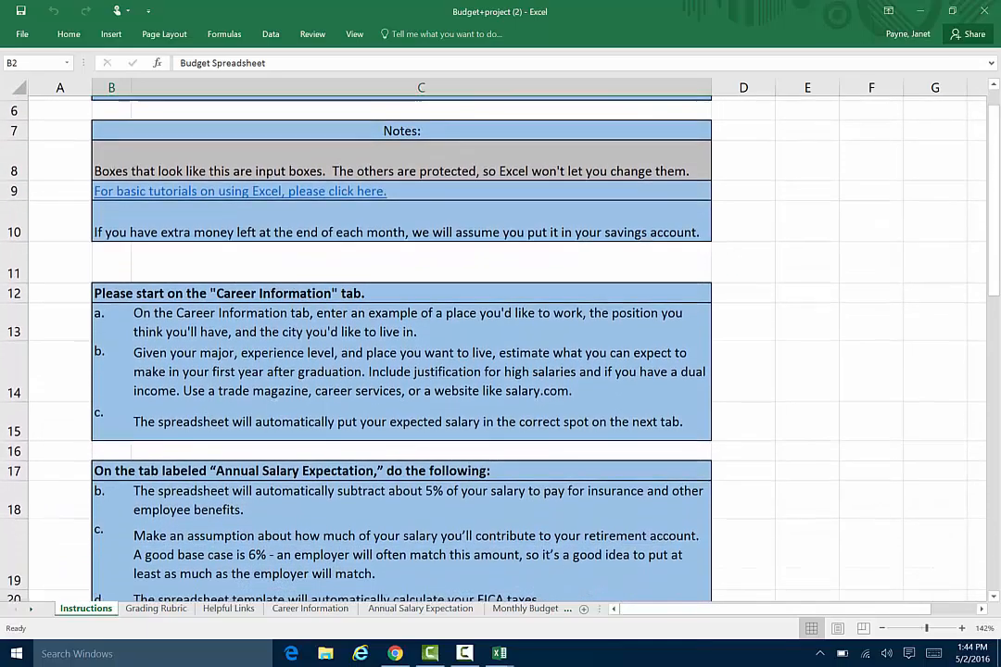
pyautogui.scroll(-1, 401, 343)
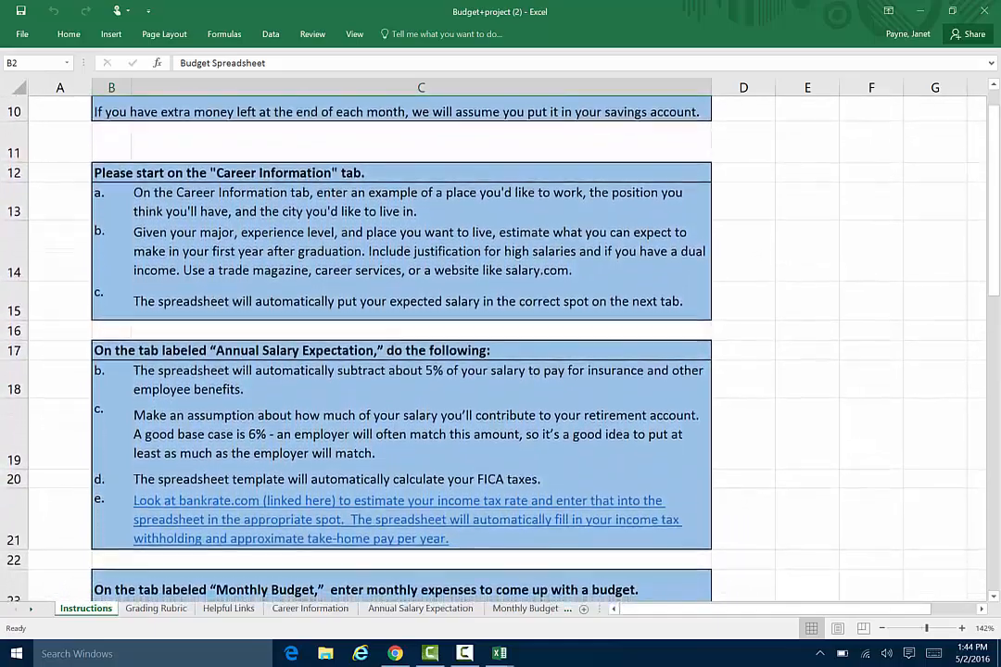
pyautogui.scroll(1, 401, 342)
pyautogui.scroll(1, 402, 342)
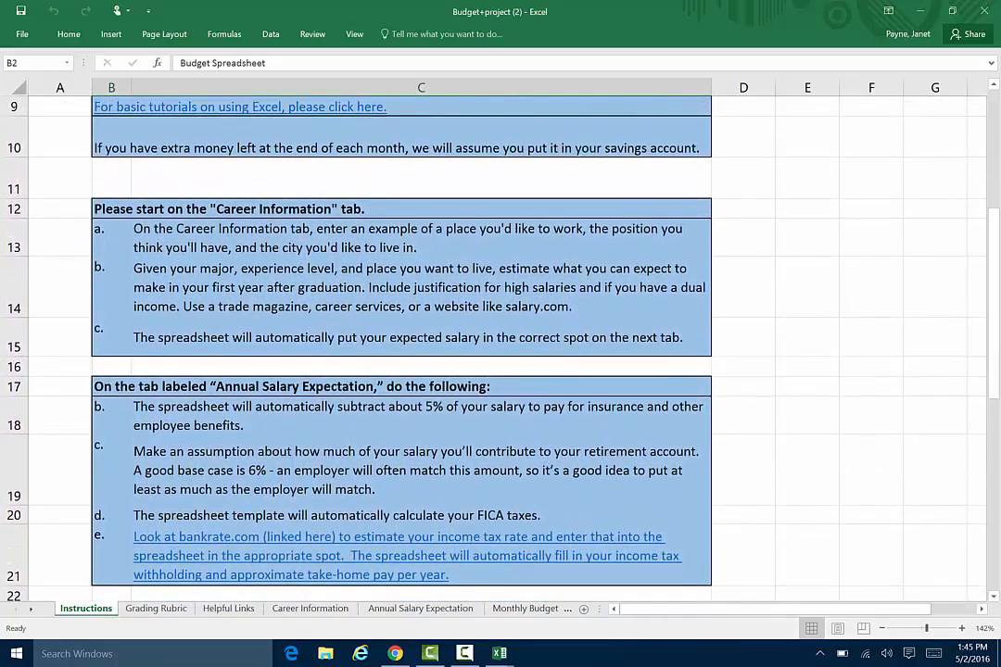
pyautogui.scroll(-3, 401, 343)
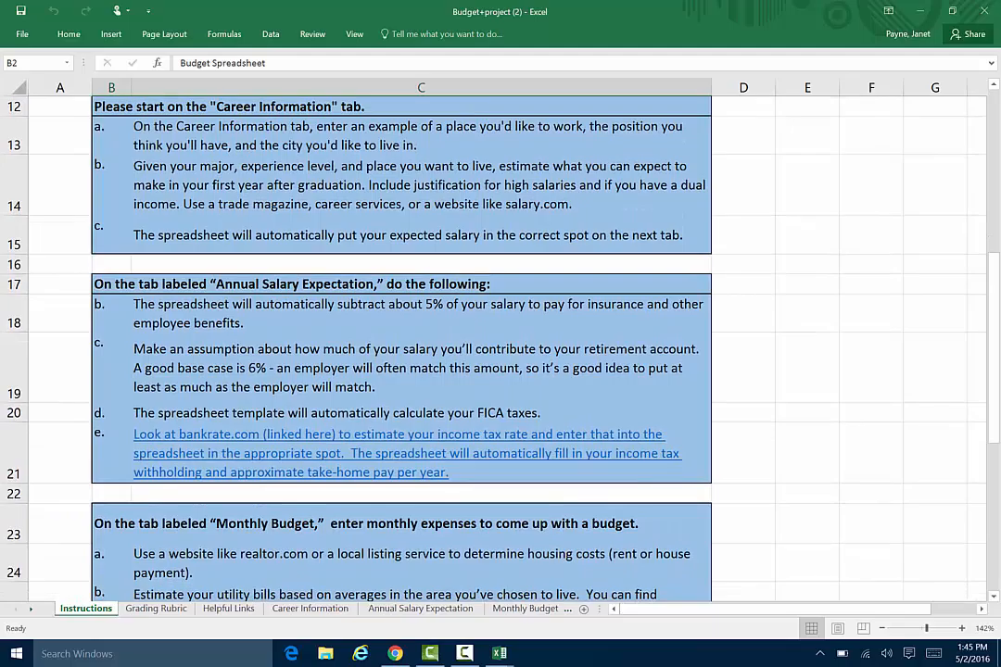
pyautogui.click(307, 604)
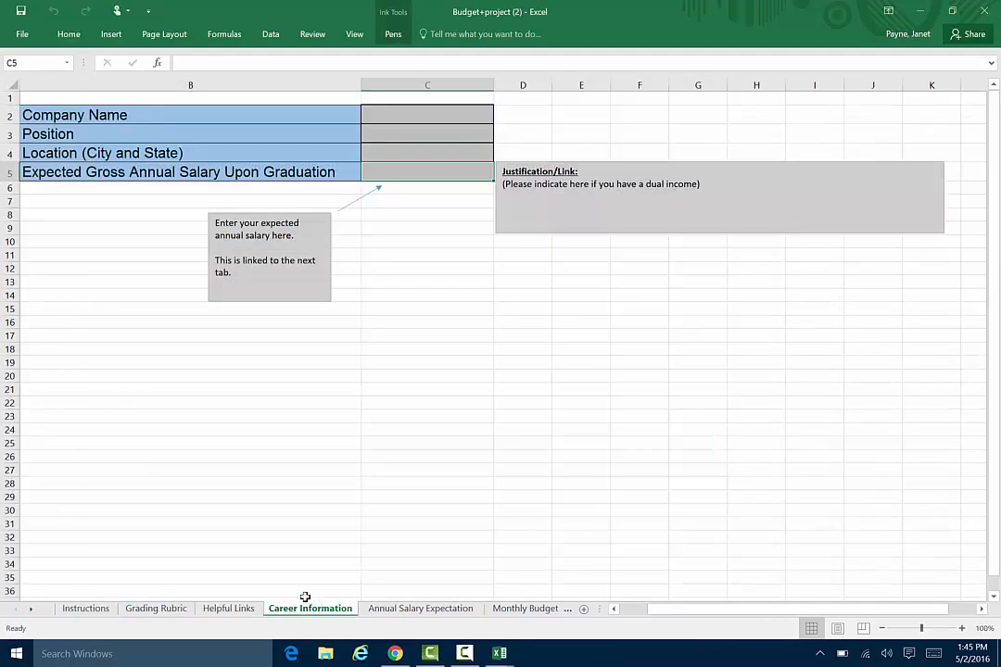
pyautogui.click(83, 604)
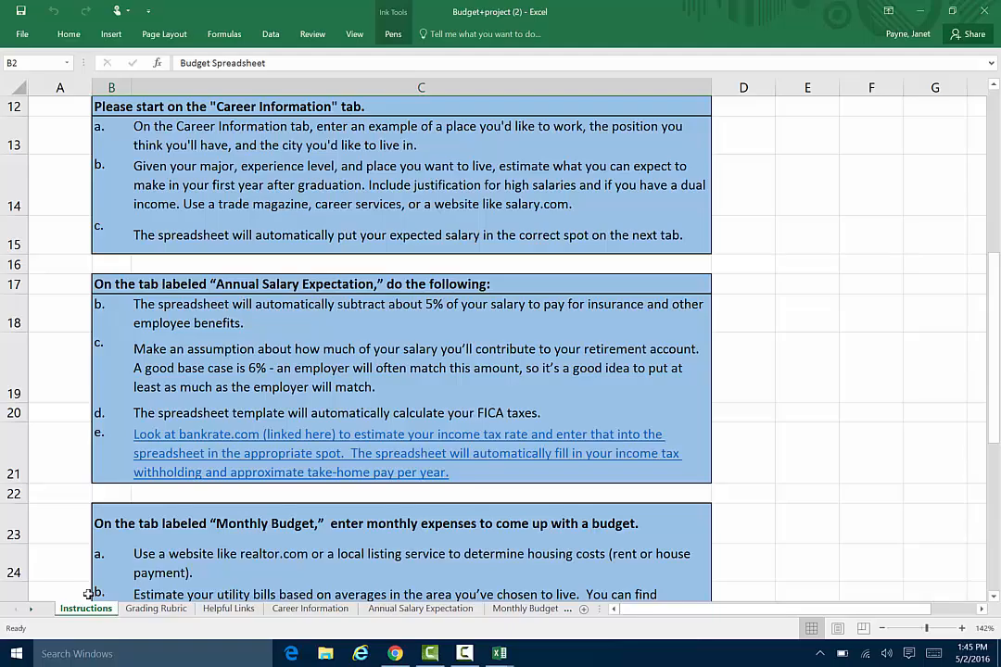
# Switch to Salary.com in Chrome and browse US salaries in the Retail/Wholesale category.
pyautogui.click(394, 651)
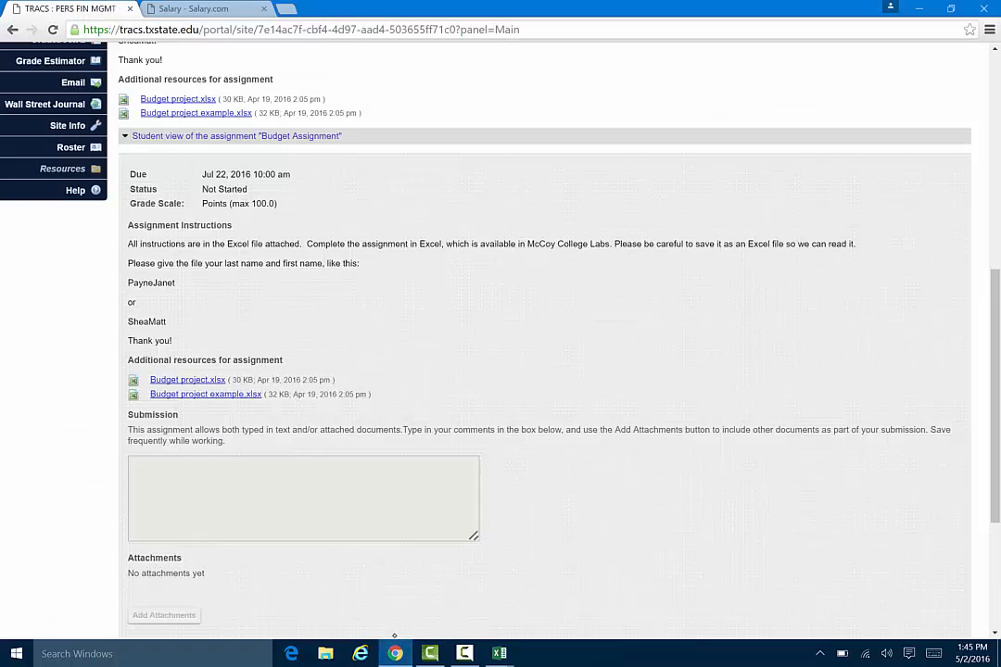
pyautogui.click(206, 7)
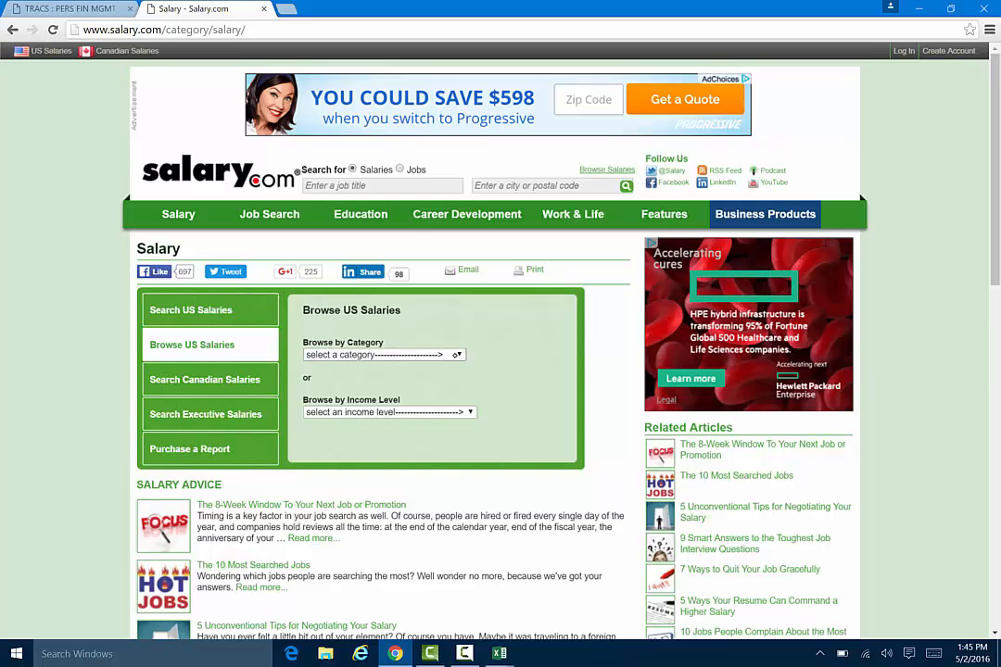
pyautogui.click(458, 355)
pyautogui.click(467, 416)
pyautogui.click(389, 355)
pyautogui.moveTo(460, 401); pyautogui.dragTo(452, 551)
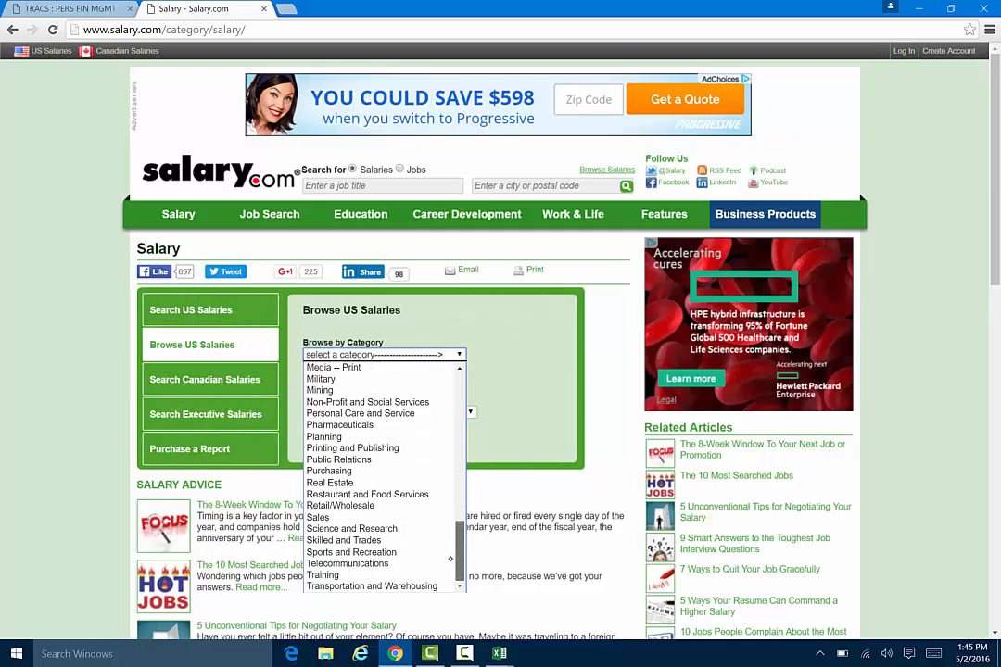
pyautogui.click(366, 505)
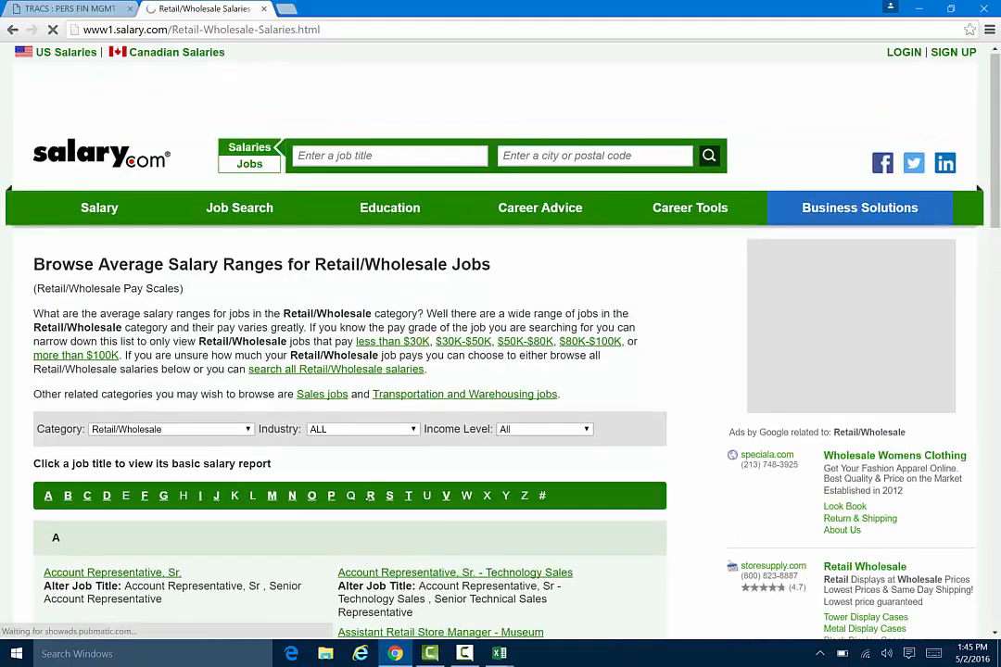
# Open the Buyer I salary report from the Retail/Wholesale job list and examine its national salary chart.
pyautogui.scroll(-3, 422, 371)
pyautogui.scroll(-2, 422, 370)
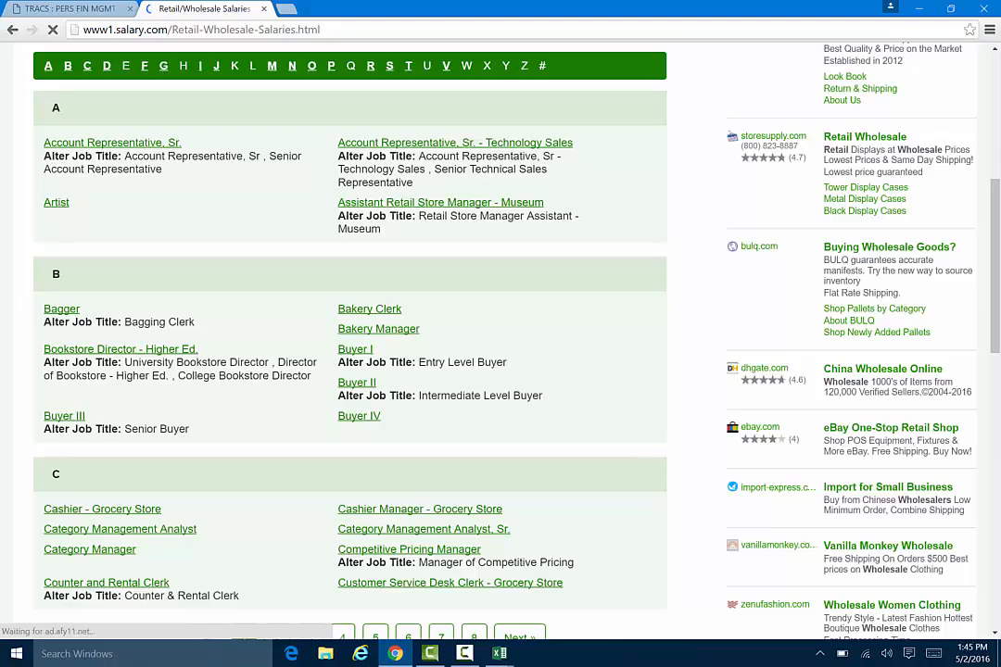
pyautogui.click(355, 351)
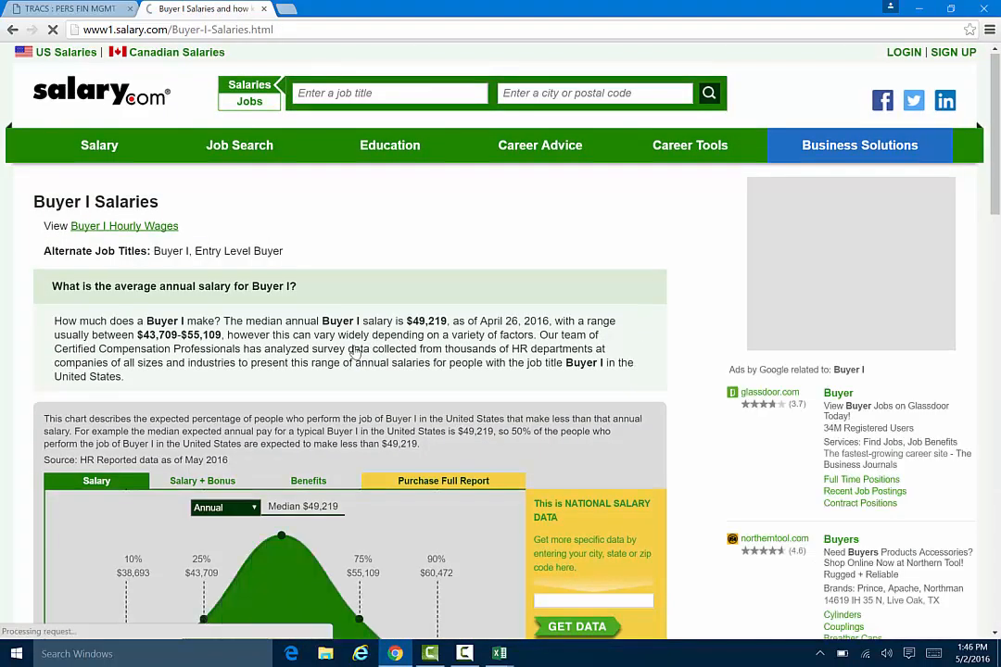
pyautogui.scroll(-3, 355, 350)
pyautogui.scroll(-3, 352, 352)
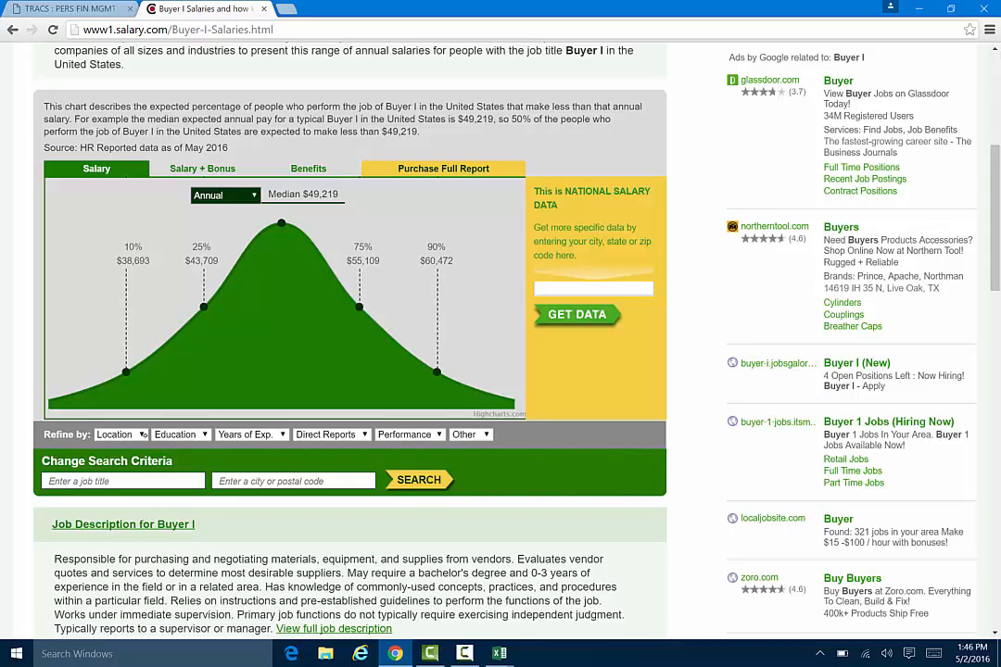
# Refine the Buyer I salary report to the location Austin, TX, skipping the advertisement.
pyautogui.click(130, 434)
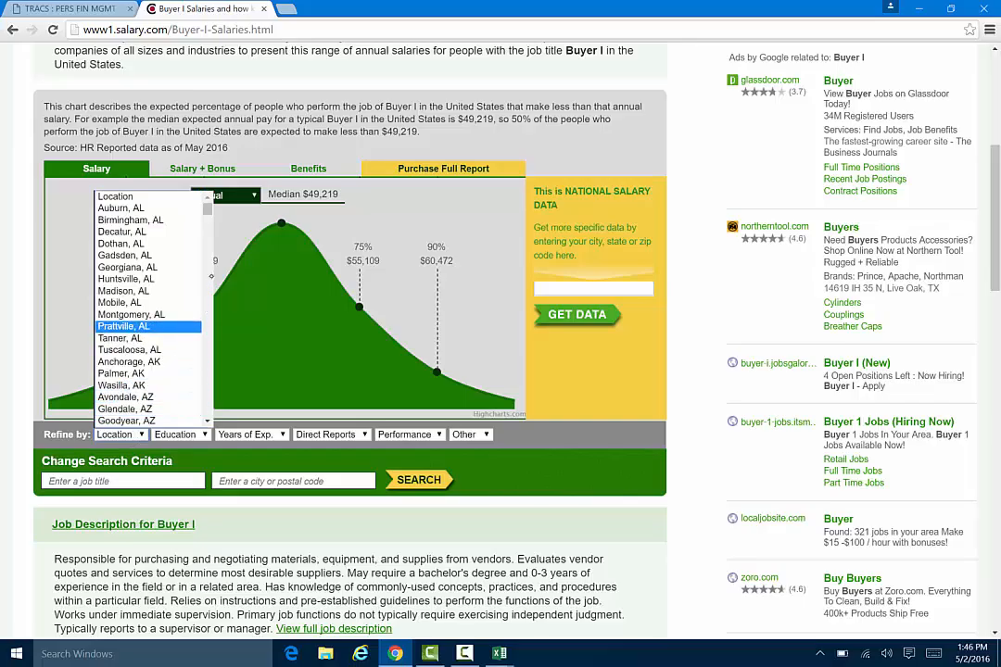
pyautogui.click(210, 275)
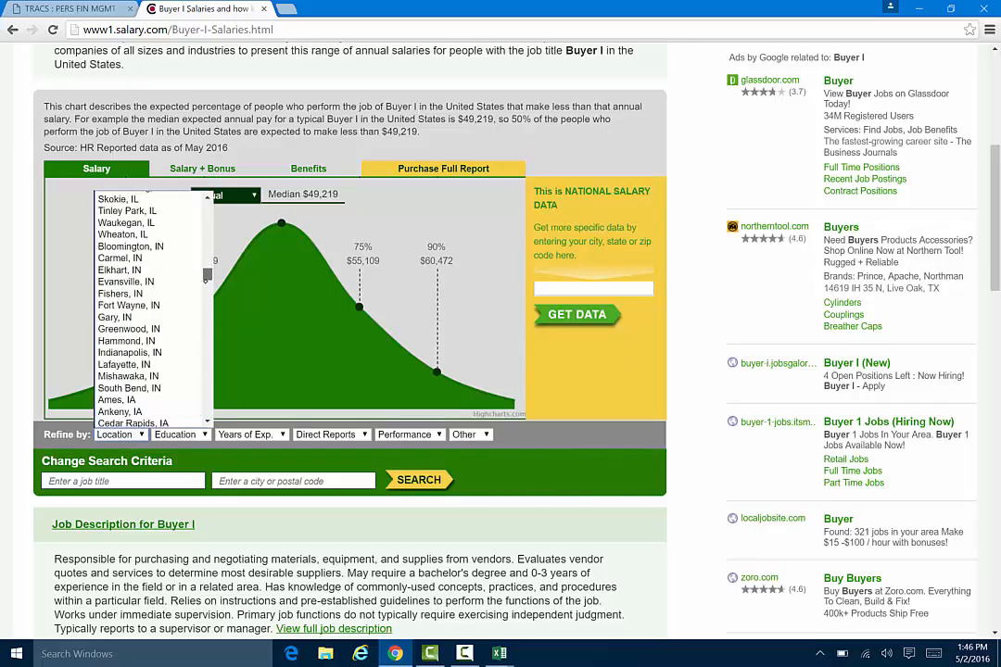
pyautogui.moveTo(207, 275); pyautogui.dragTo(208, 383)
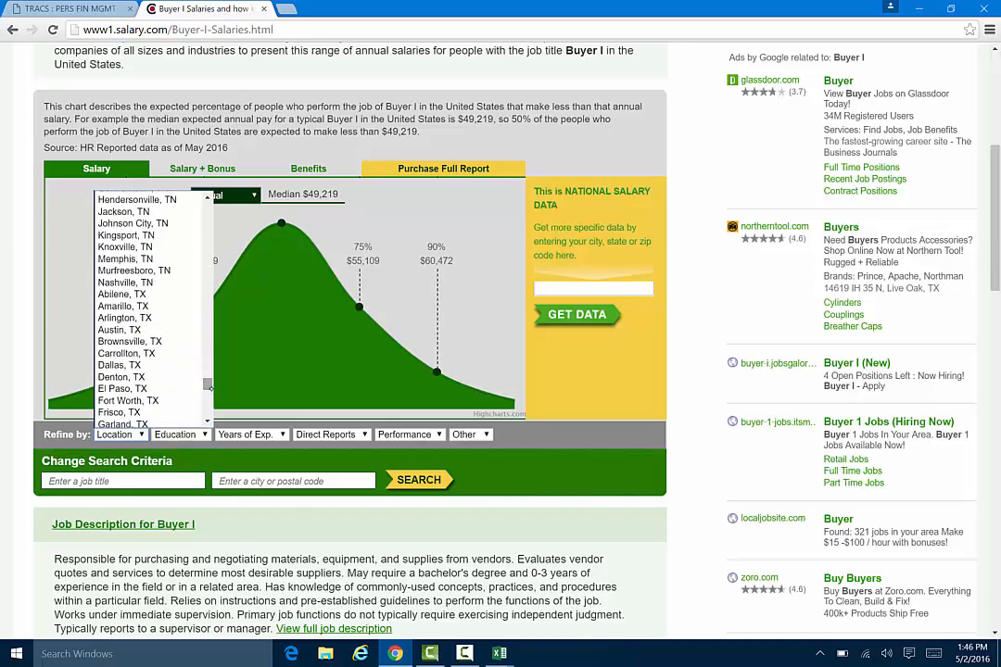
pyautogui.click(137, 328)
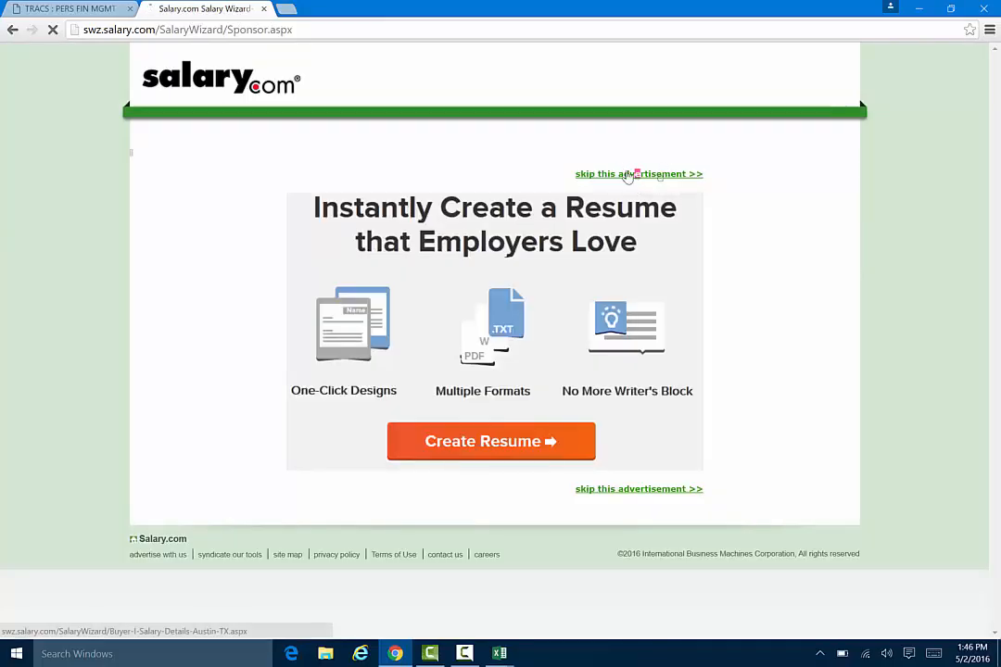
pyautogui.click(633, 173)
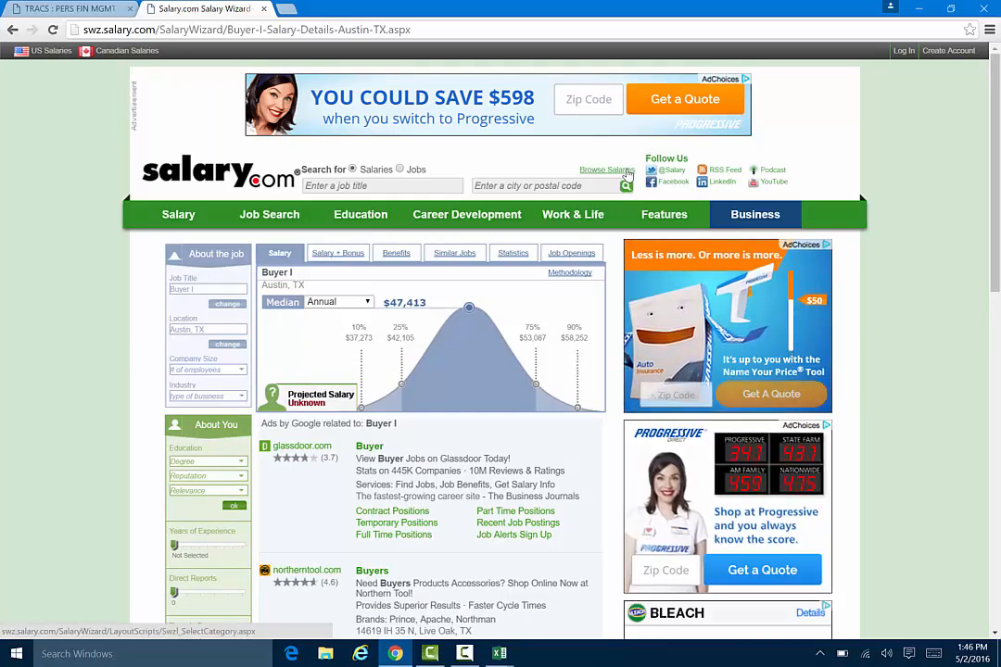
# Switch to the Budget+project workbook in Excel and show its Career Information sheet.
pyautogui.click(76, 4)
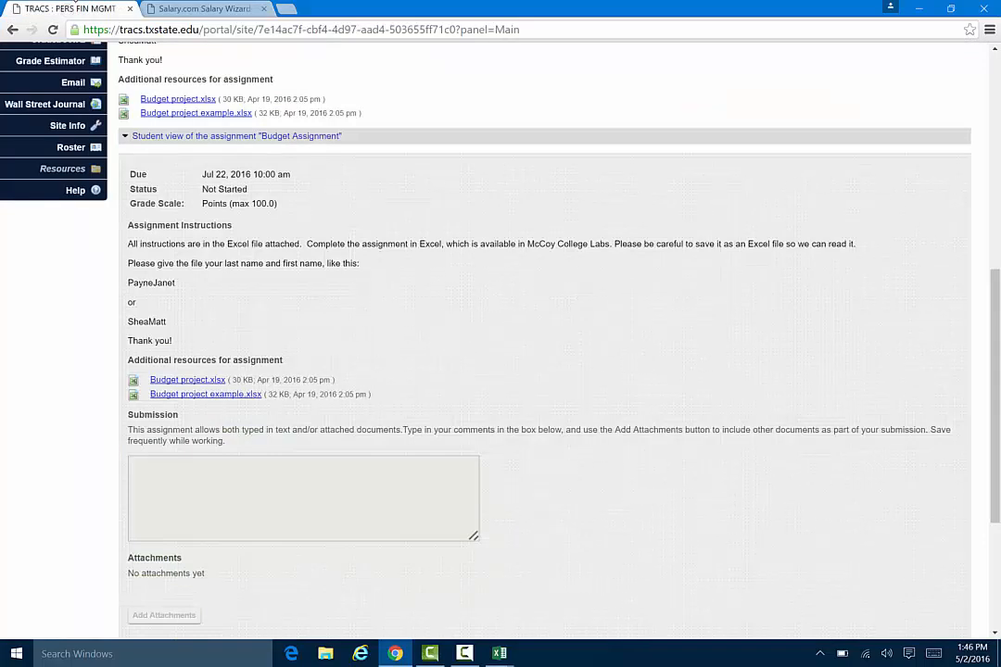
pyautogui.click(203, 7)
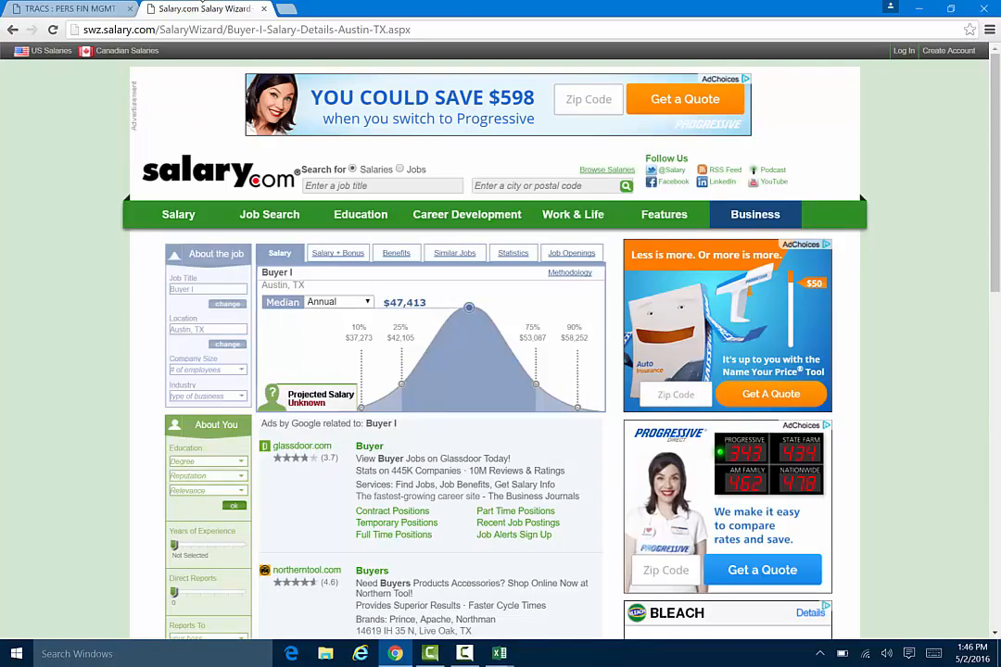
pyautogui.moveTo(499, 653)
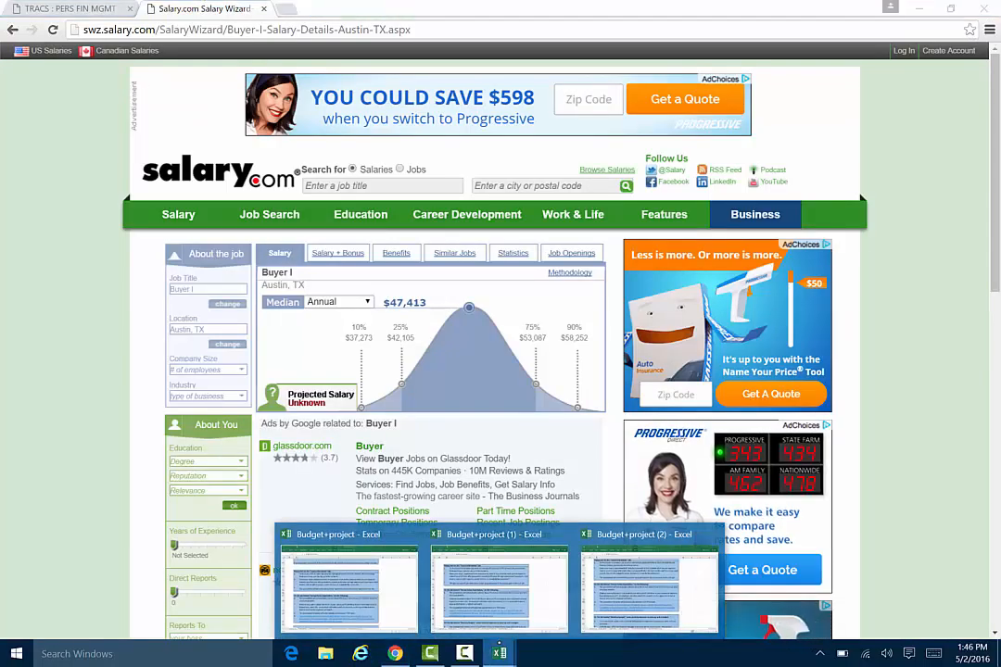
pyautogui.click(387, 582)
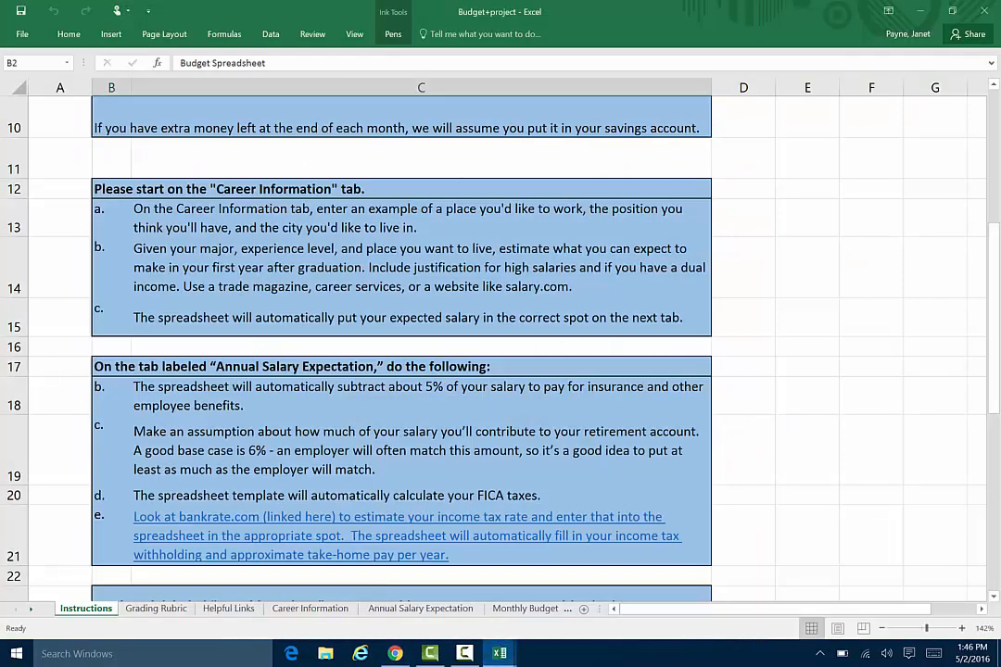
pyautogui.click(309, 608)
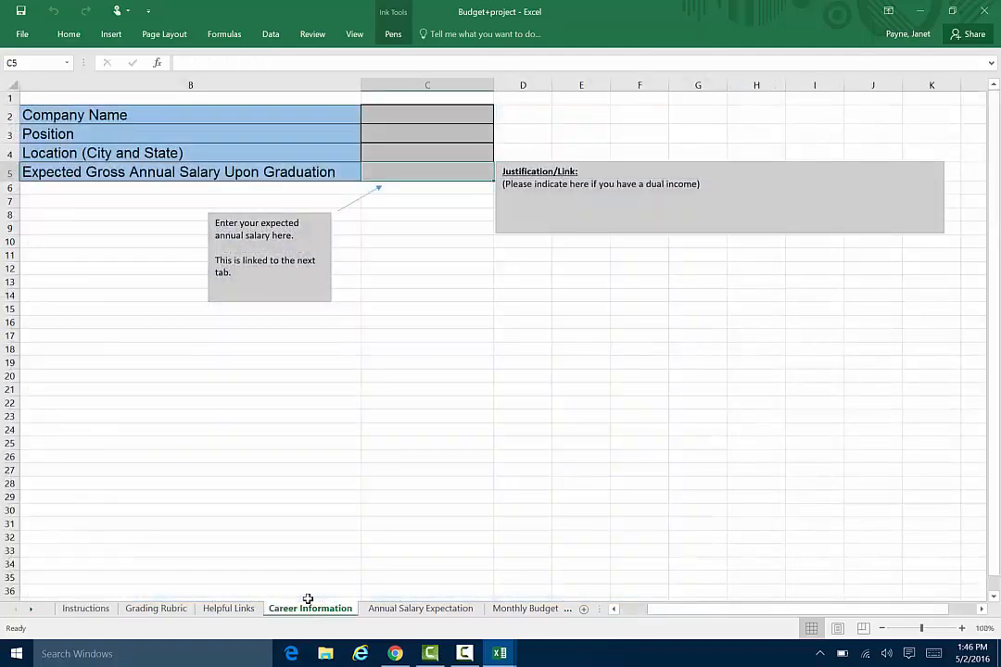
# Enter Nordstrom as the company name and Buyer I as the position on the Career Information sheet.
pyautogui.click(415, 109)
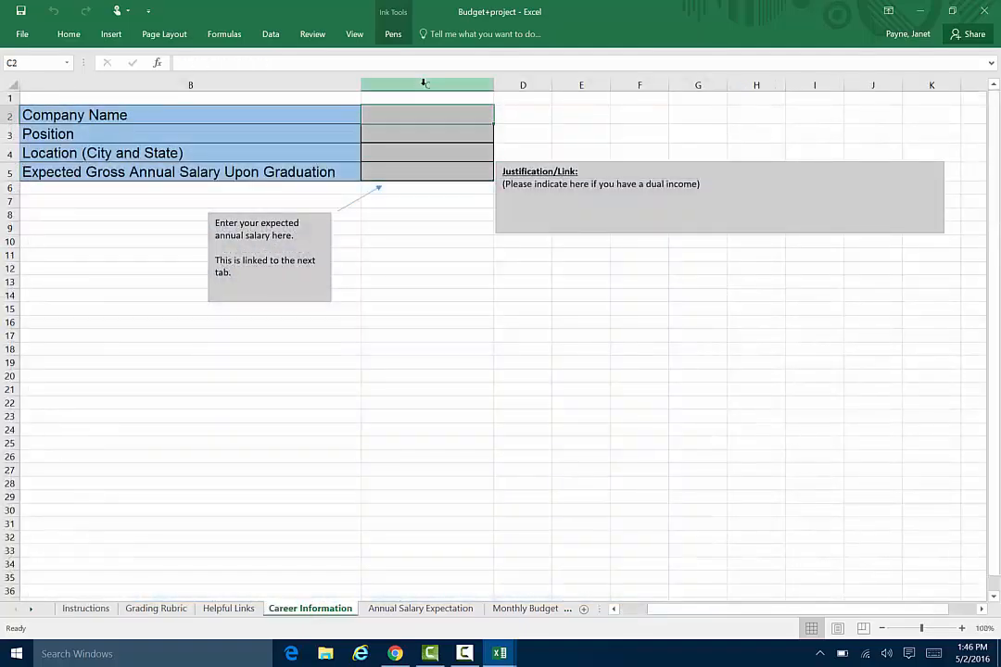
pyautogui.write('N')
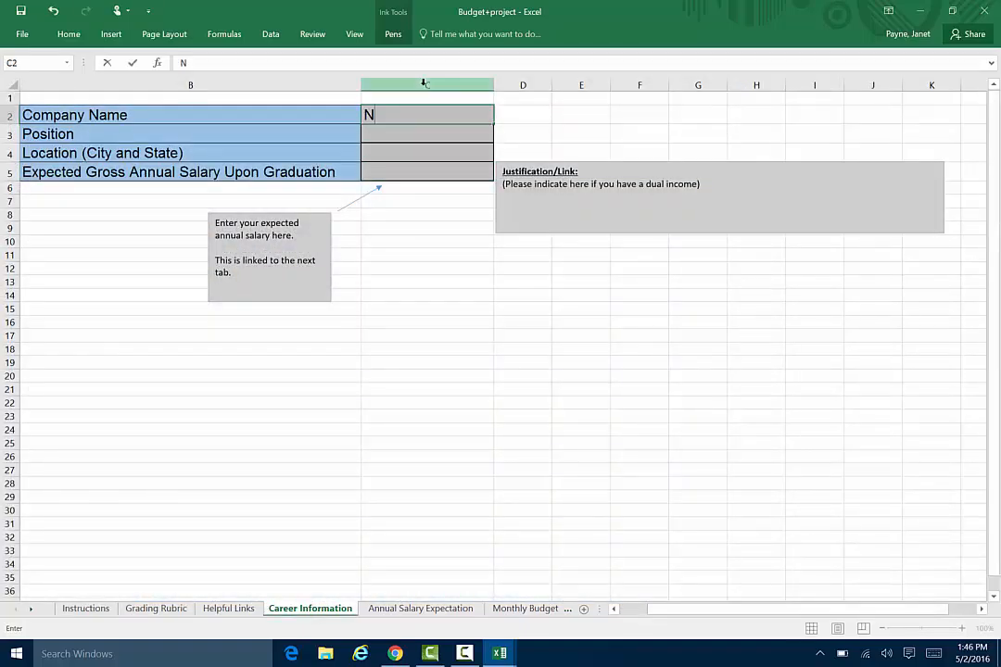
pyautogui.write('ortdstrom')
pyautogui.hotkey('ctrl', 'Return')
pyautogui.press('Return')
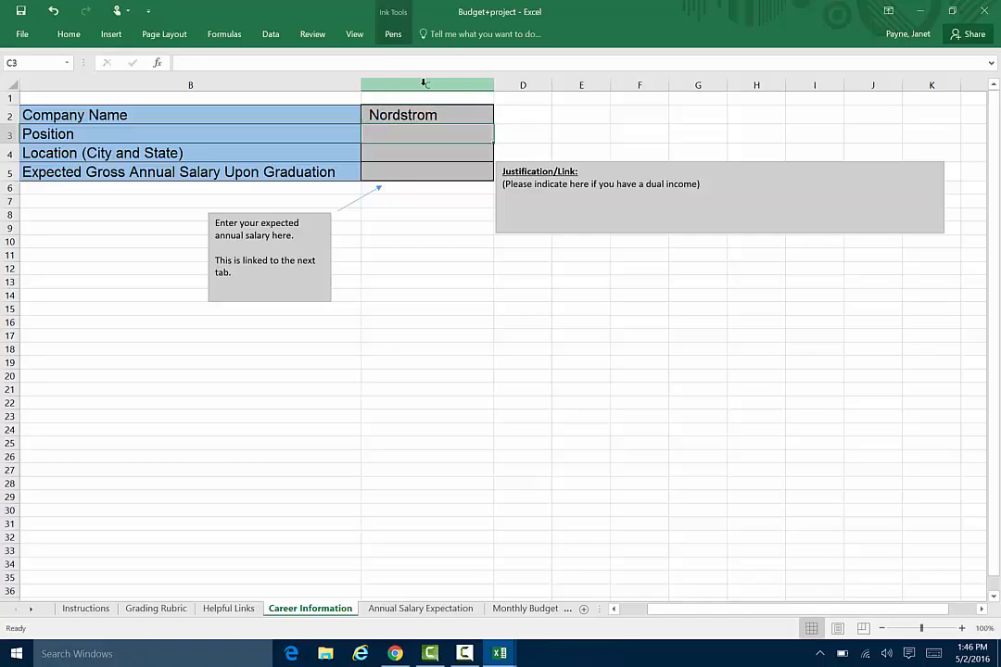
pyautogui.write('Bu')
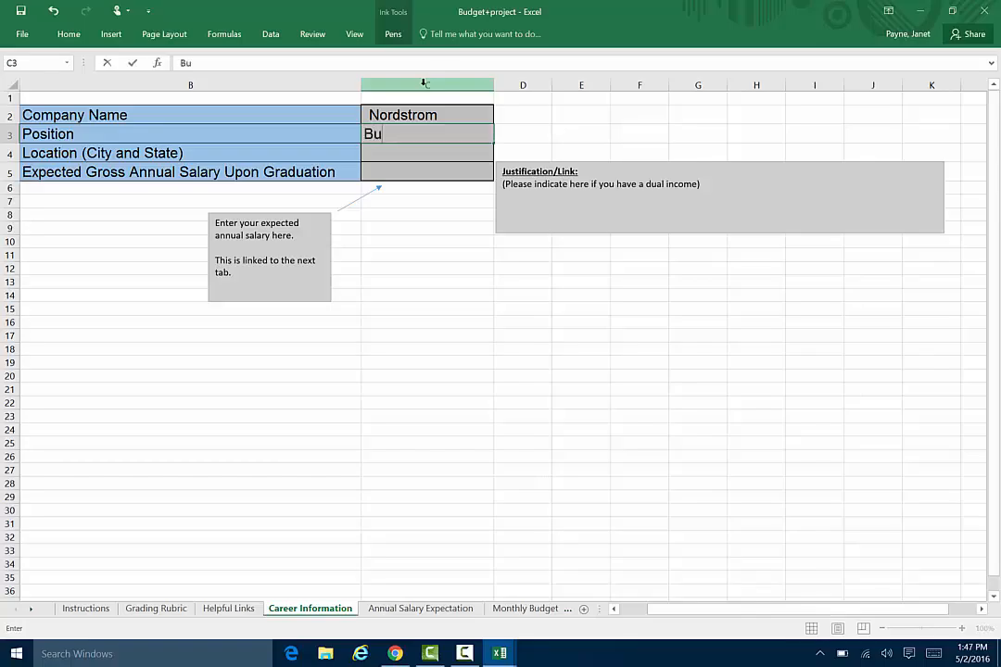
pyautogui.write('yer I')
pyautogui.press('Return')
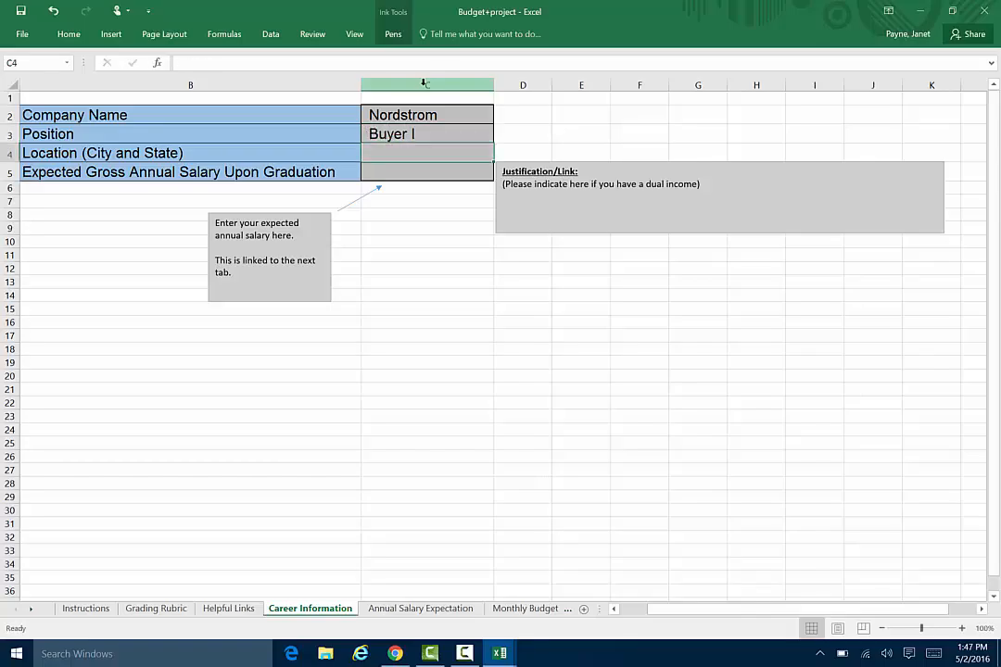
pyautogui.write('47413')
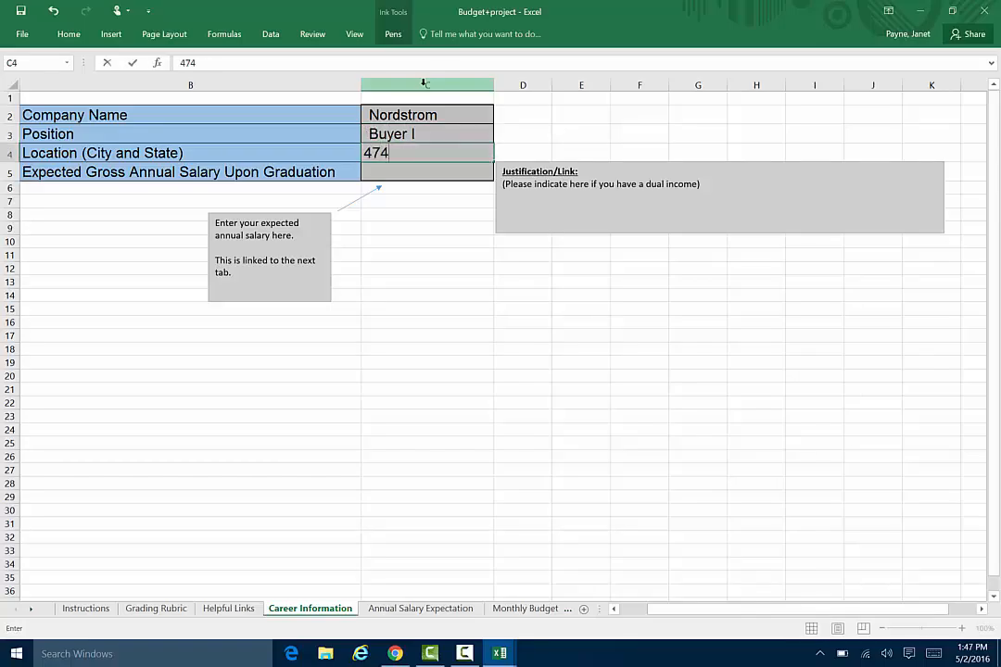
pyautogui.press('BackSpace')
pyautogui.press('BackSpace')
pyautogui.press('BackSpace')
pyautogui.press('BackSpace')
pyautogui.press('BackSpace')
# Enter Austin TX as the location and 47413 as the expected gross annual salary on the Career Information sheet.
pyautogui.write('Austin TX')
pyautogui.press('Return')
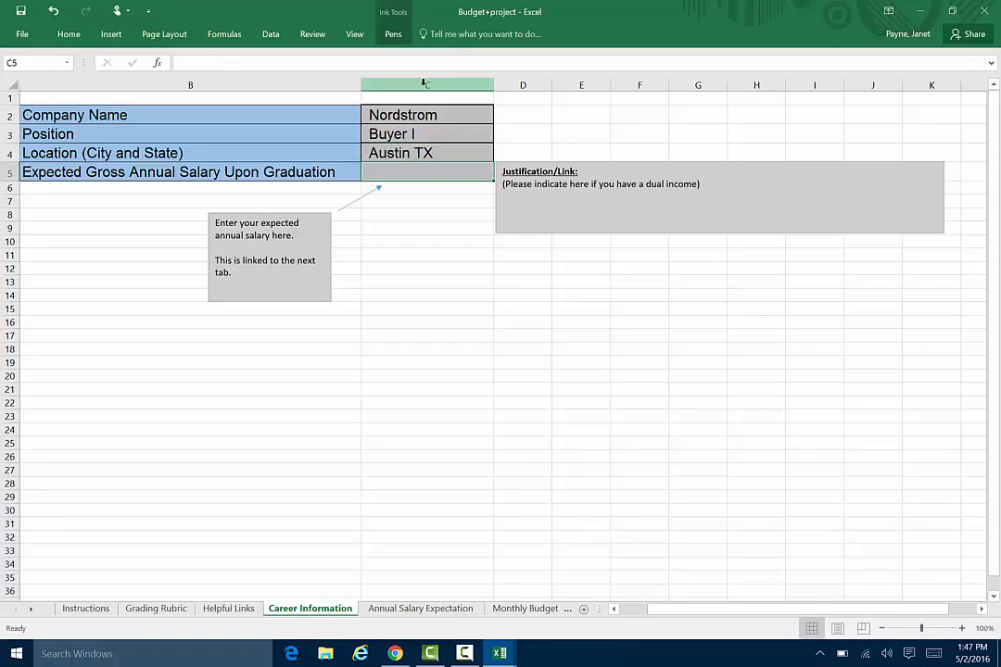
pyautogui.write('47413')
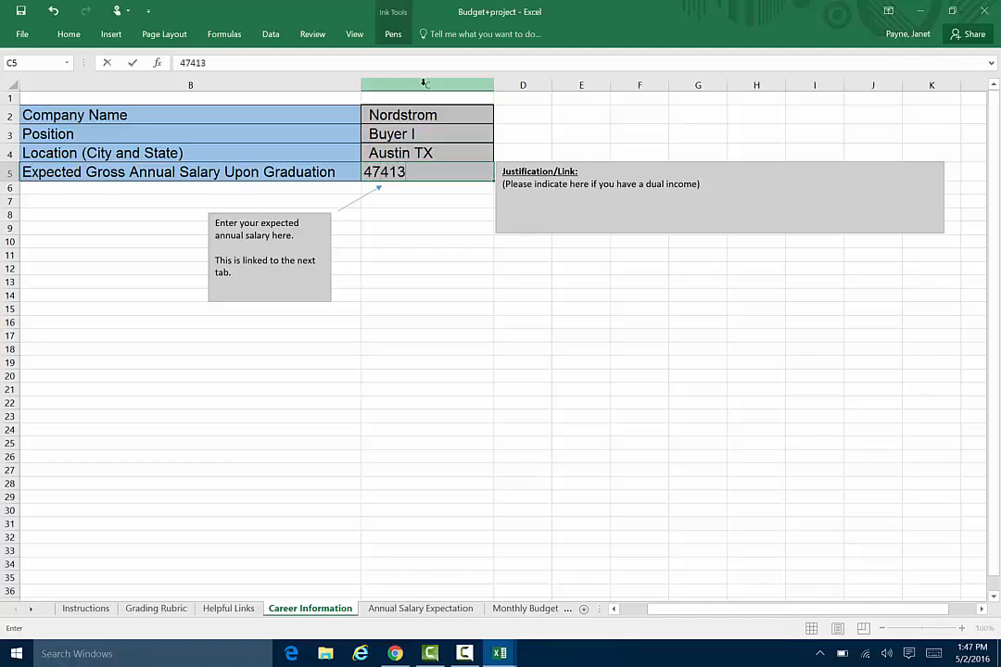
pyautogui.press('Return')
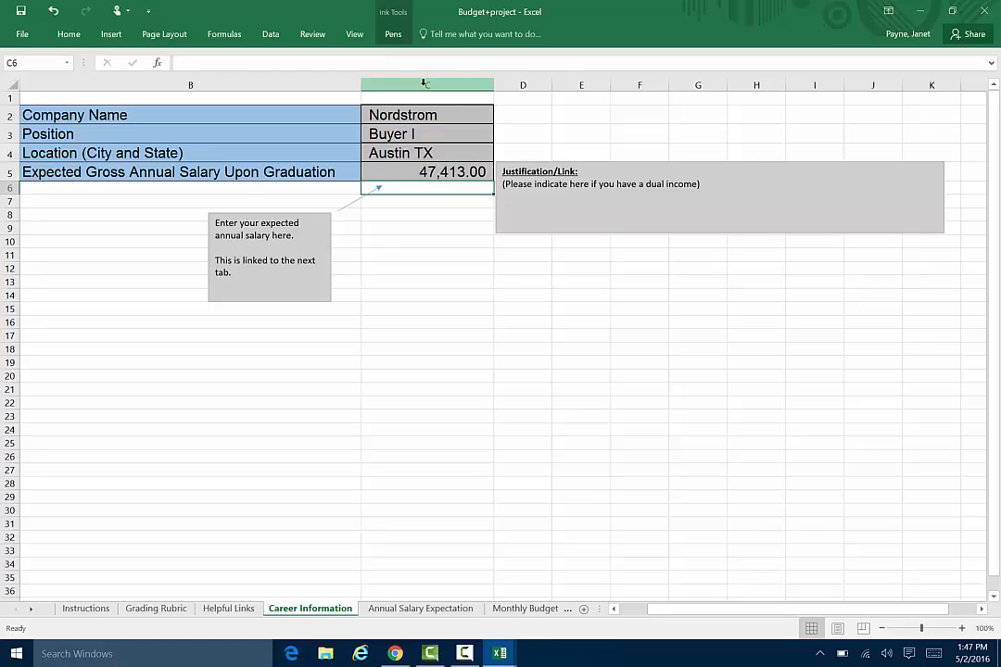
# Copy the web address of the Buyer I Austin, TX salary report from Chrome into the Justification/Link box in the Excel workbook.
pyautogui.click(728, 189)
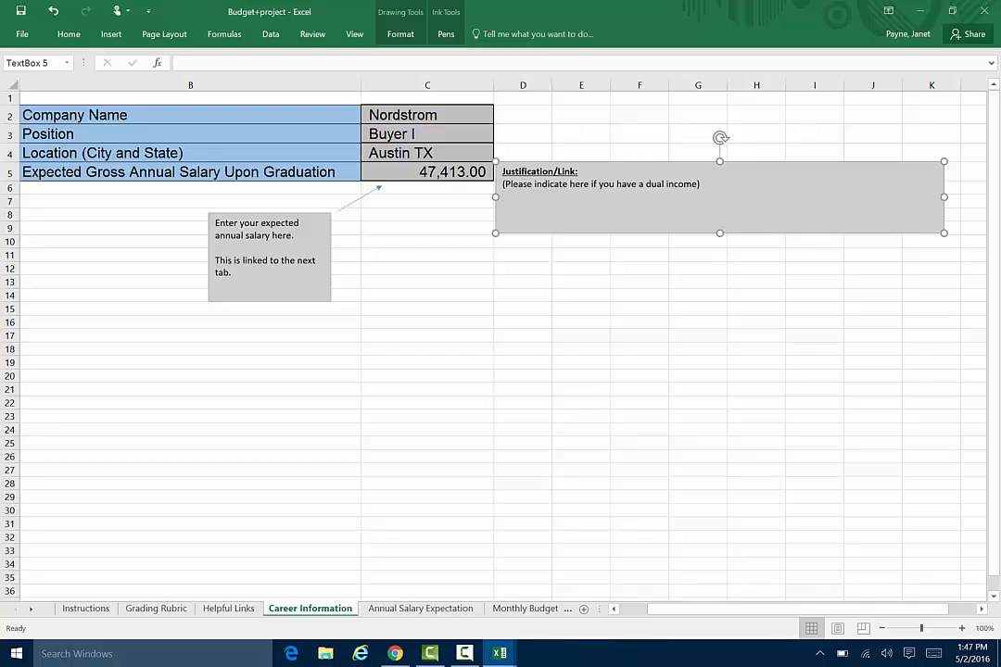
pyautogui.hotkey('alt', 'Tab')
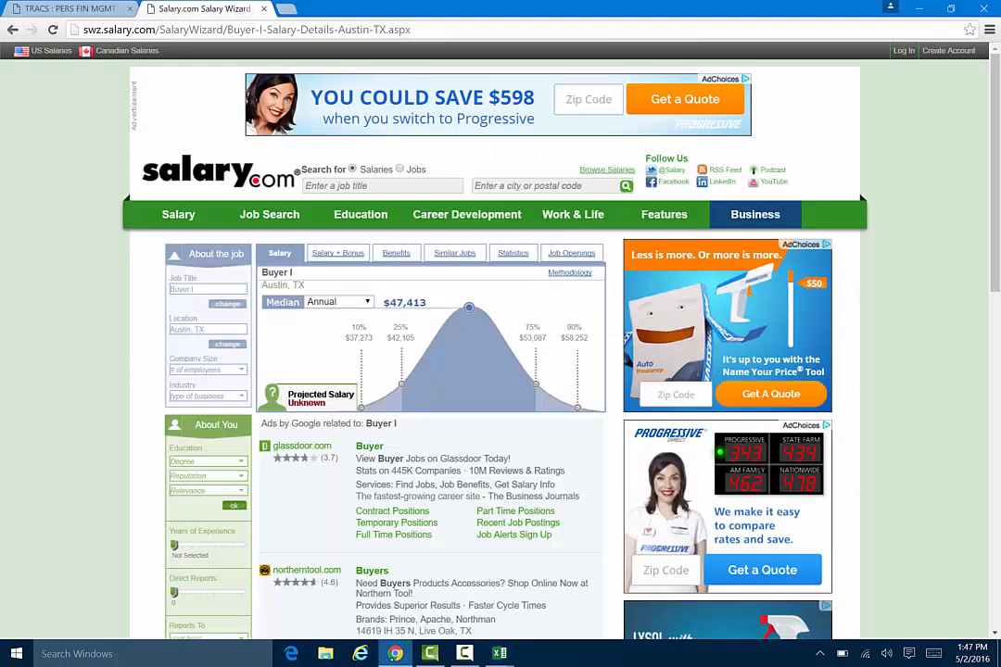
pyautogui.click(449, 24)
pyautogui.hotkey('ctrl', 'c')
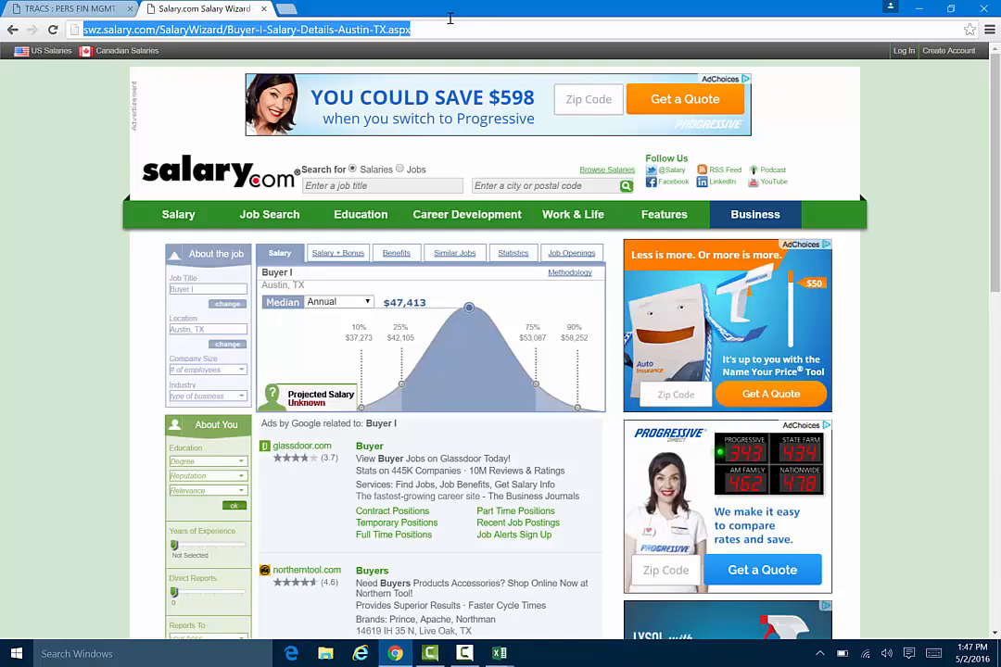
pyautogui.click(500, 653)
pyautogui.click(362, 553)
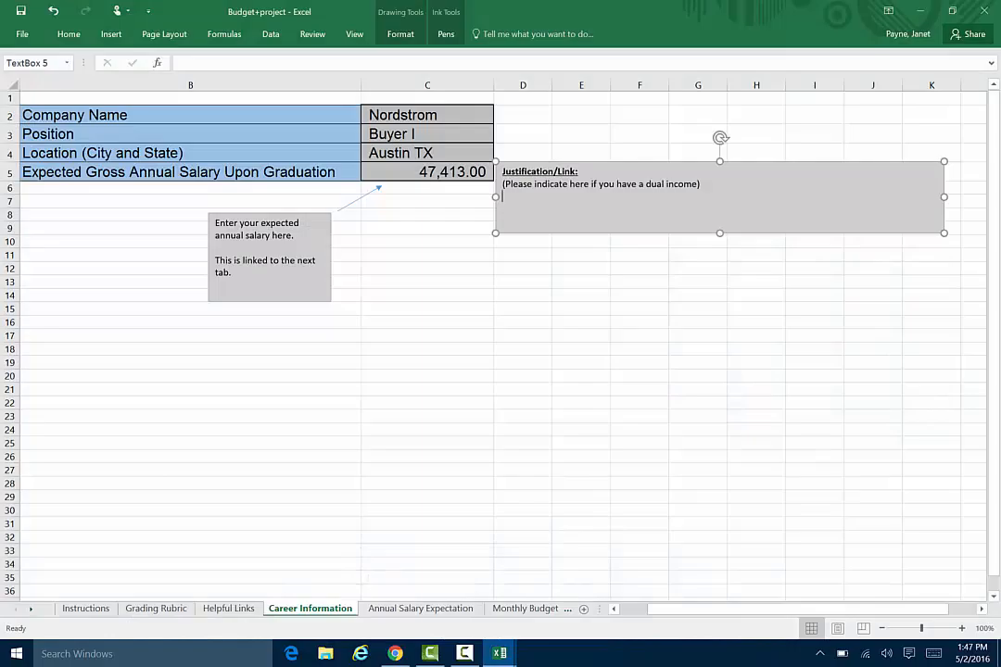
pyautogui.hotkey('ctrl', 'v')
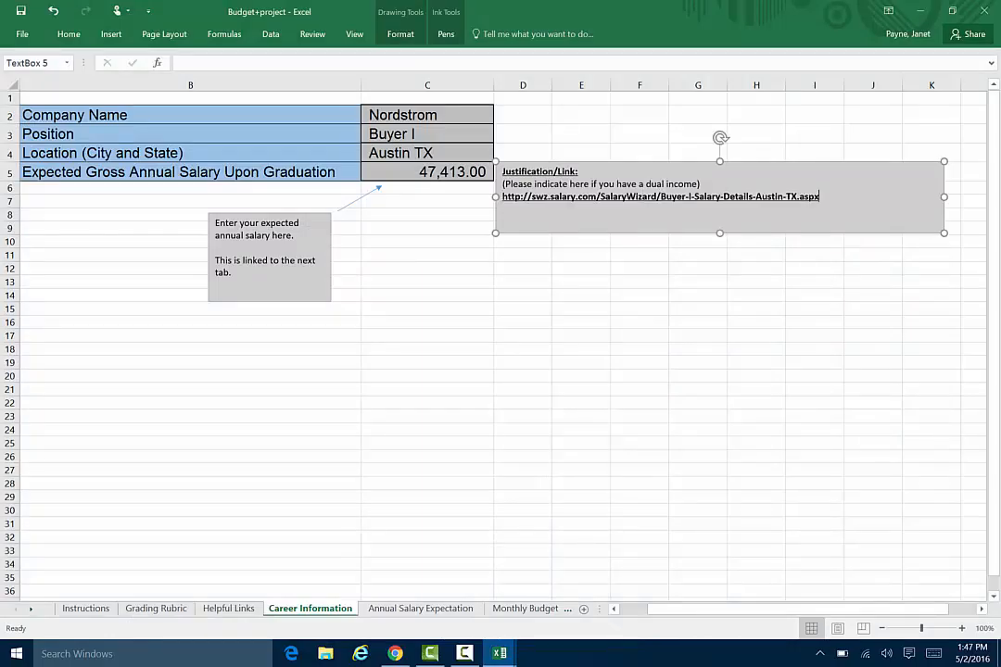
pyautogui.click(533, 297)
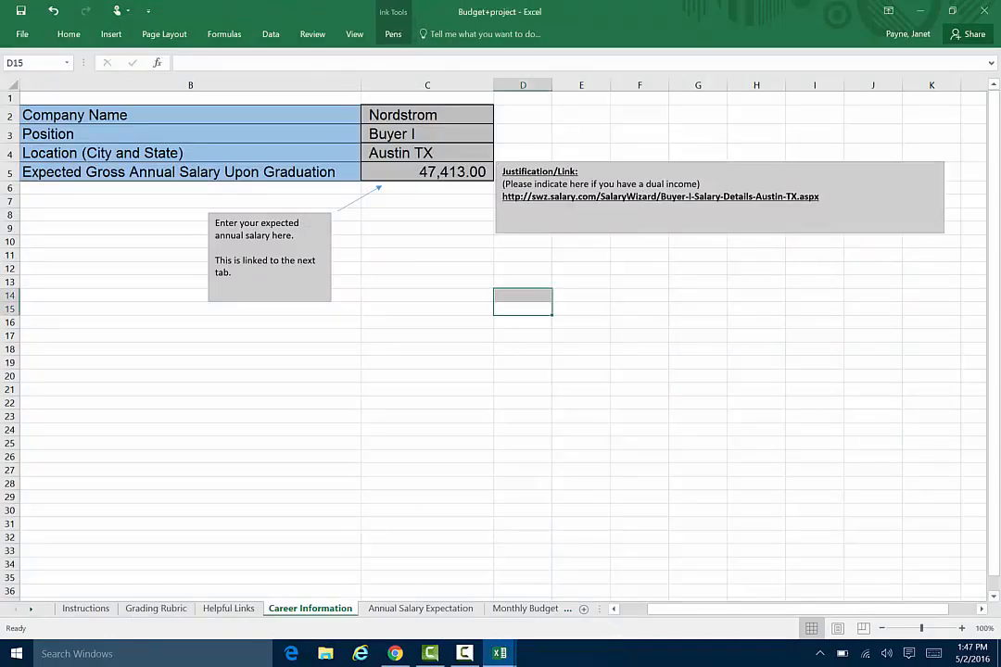
pyautogui.click(373, 278)
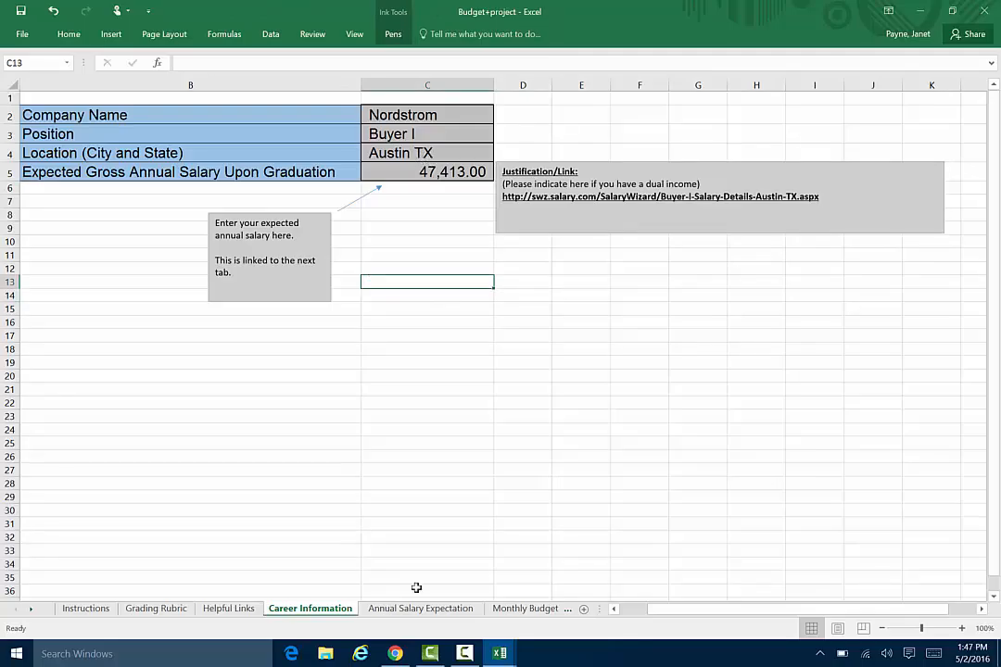
# Read the Instructions sheet's guidance for the Annual Salary Expectation and Monthly Budget sheets, and look over both sheets.
pyautogui.click(85, 608)
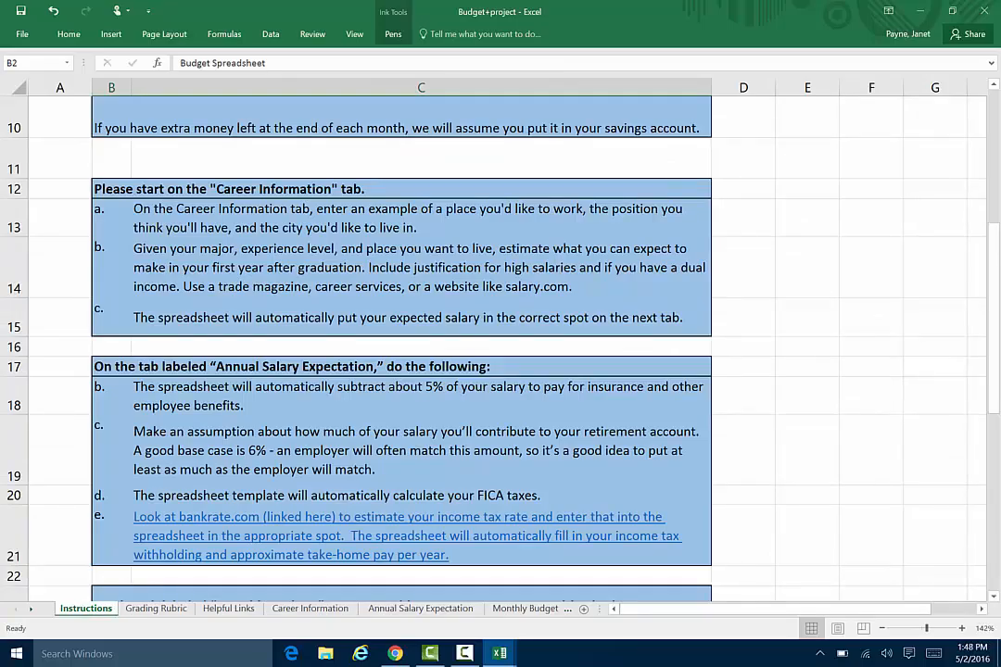
pyautogui.scroll(-3, 417, 343)
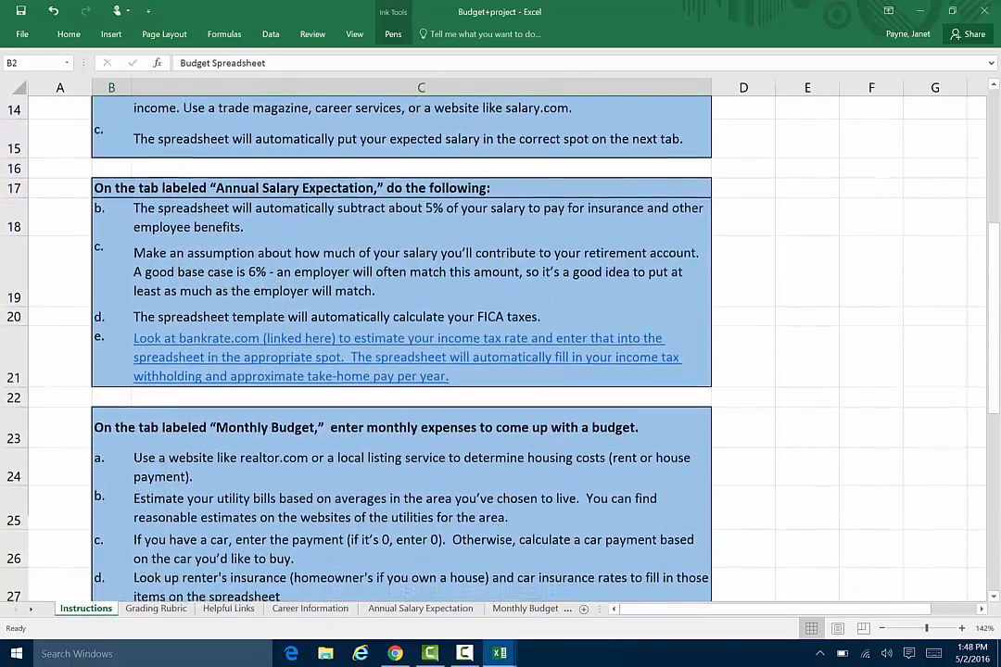
pyautogui.scroll(-1, 417, 343)
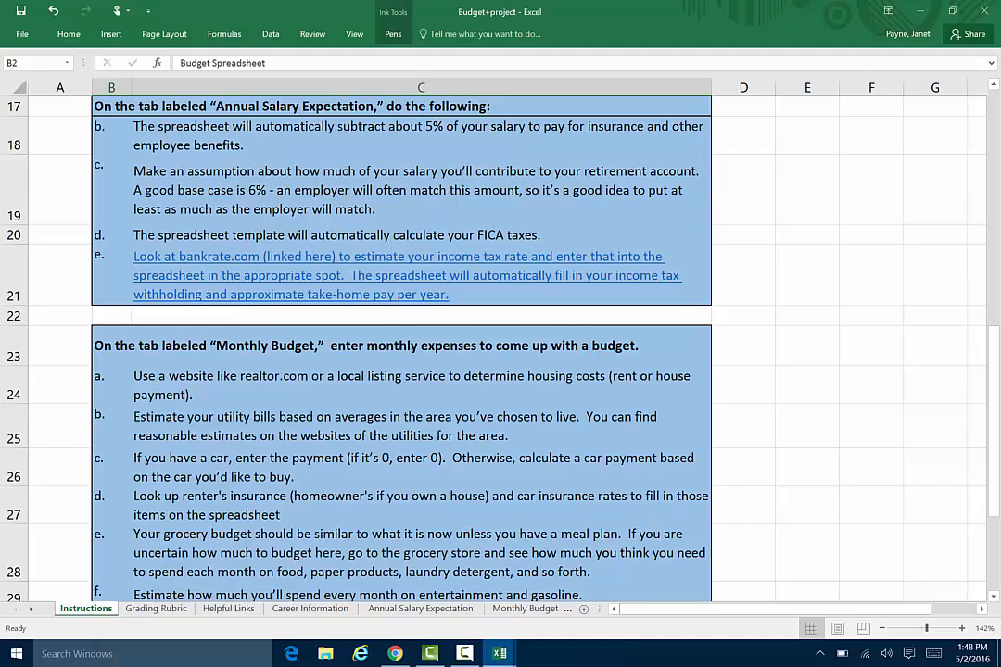
pyautogui.click(393, 609)
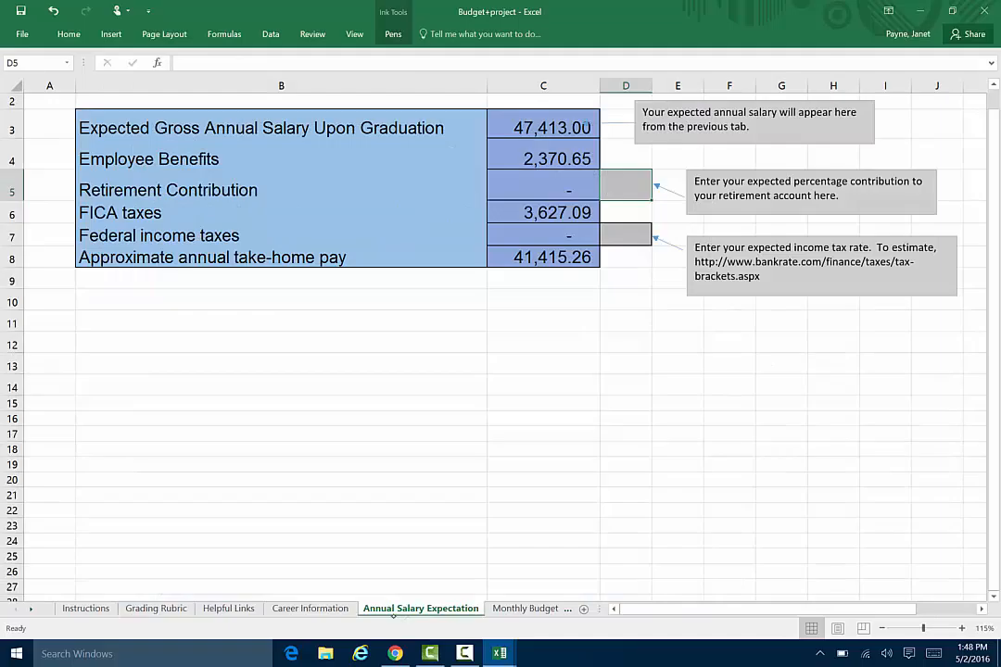
pyautogui.click(525, 609)
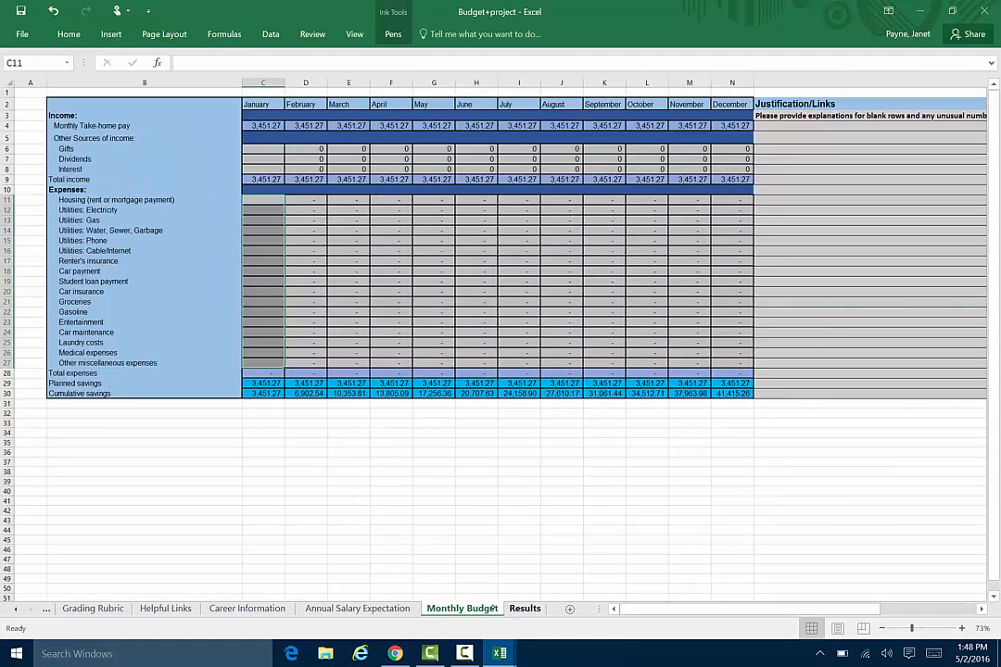
pyautogui.click(380, 608)
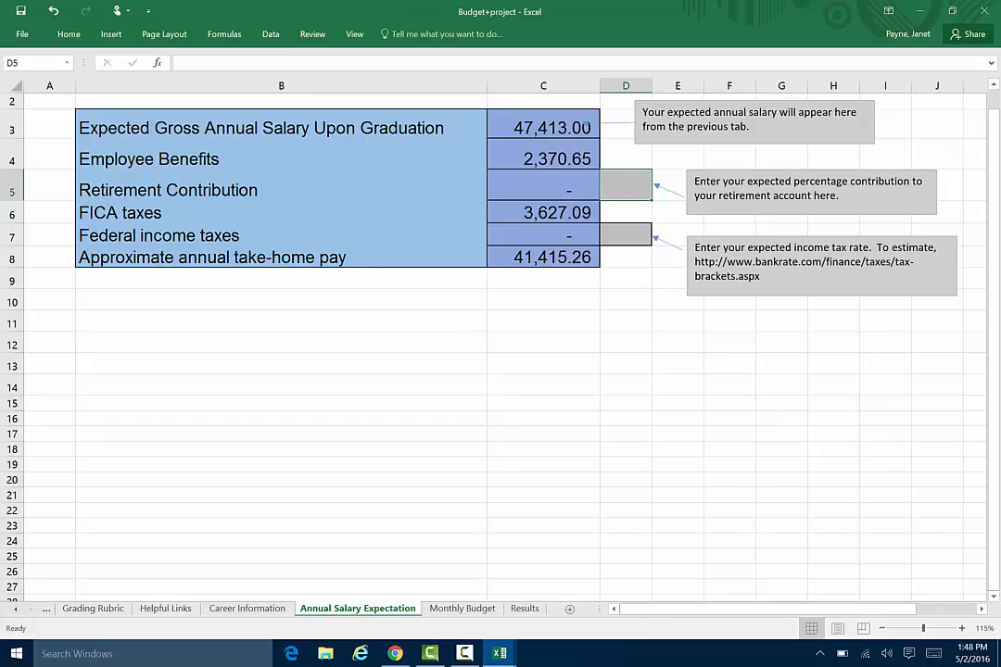
pyautogui.click(45, 608)
pyautogui.click(89, 608)
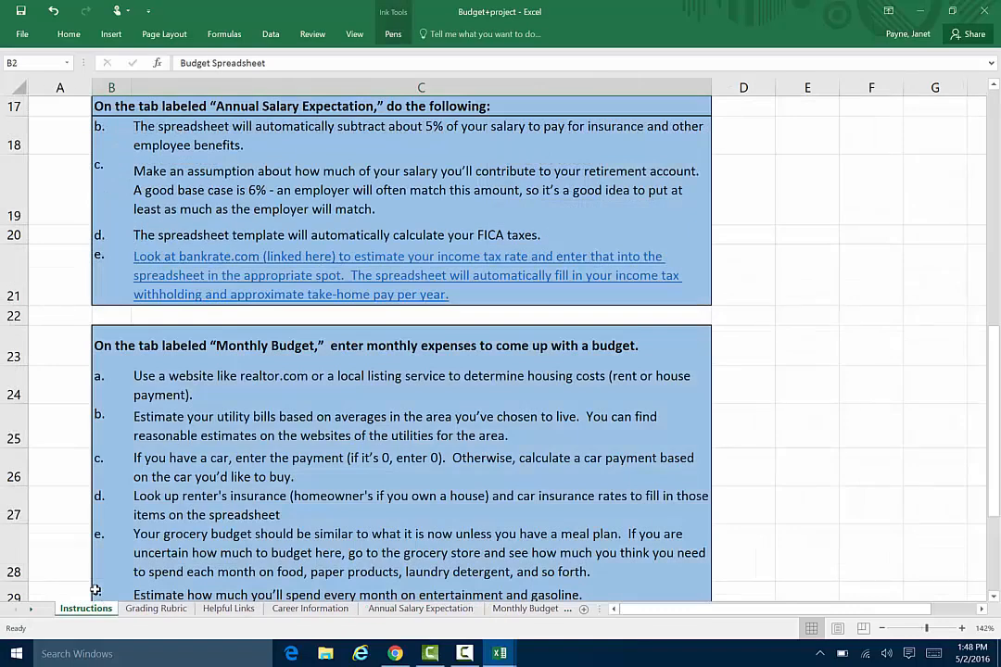
pyautogui.scroll(-2, 95, 589)
pyautogui.scroll(2, 94, 590)
# Enter 6% as the retirement contribution percentage on the Annual Salary Expectation sheet.
pyautogui.click(420, 607)
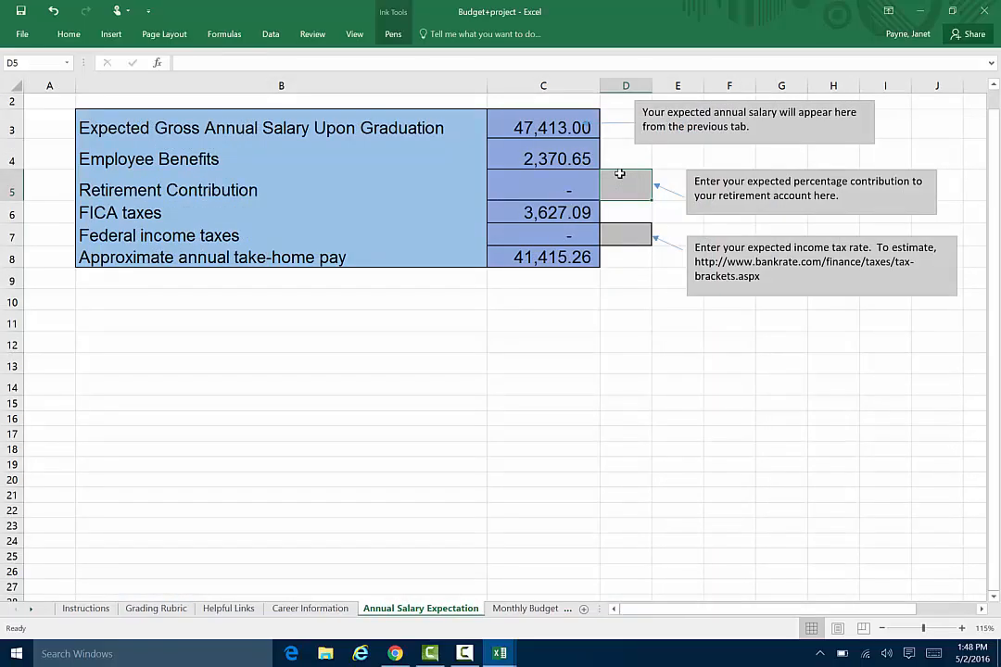
pyautogui.write('6%')
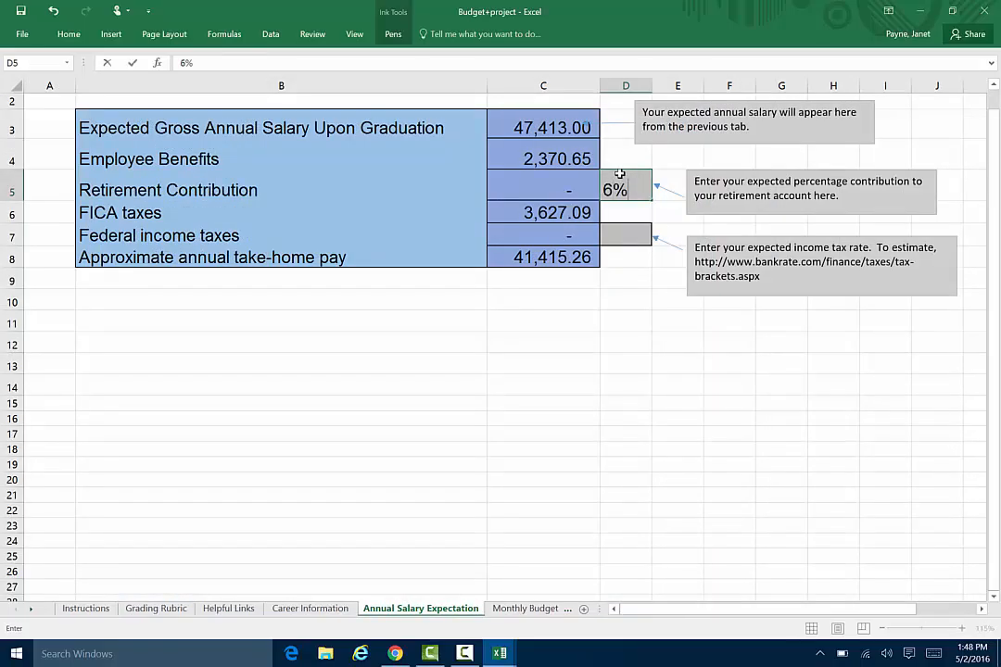
pyautogui.press('Return')
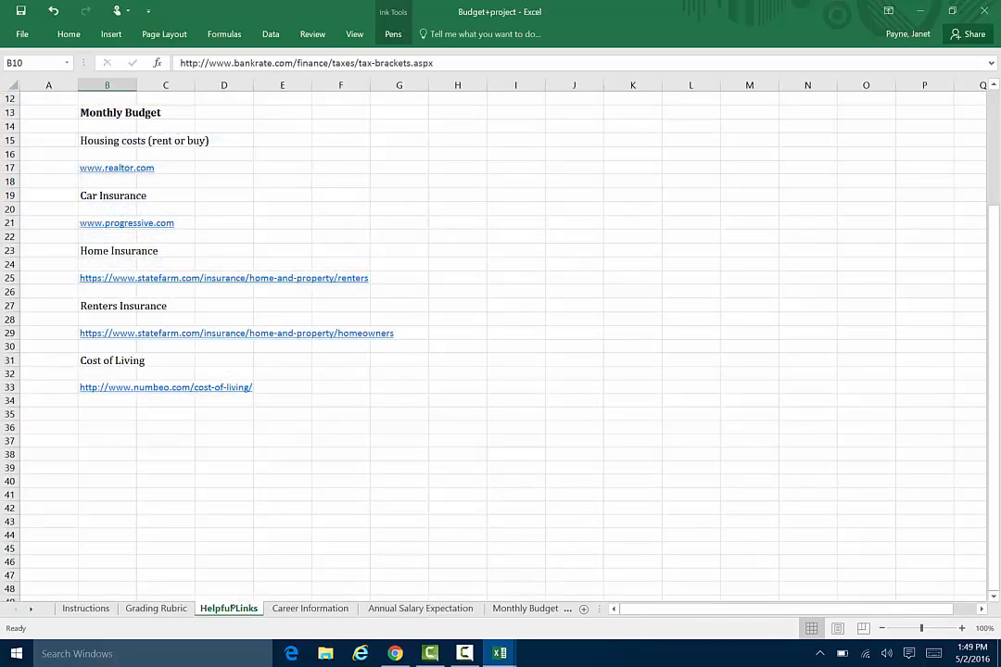
# Enter 15% as the federal income tax rate on the Annual Salary Expectation sheet.
pyautogui.click(428, 604)
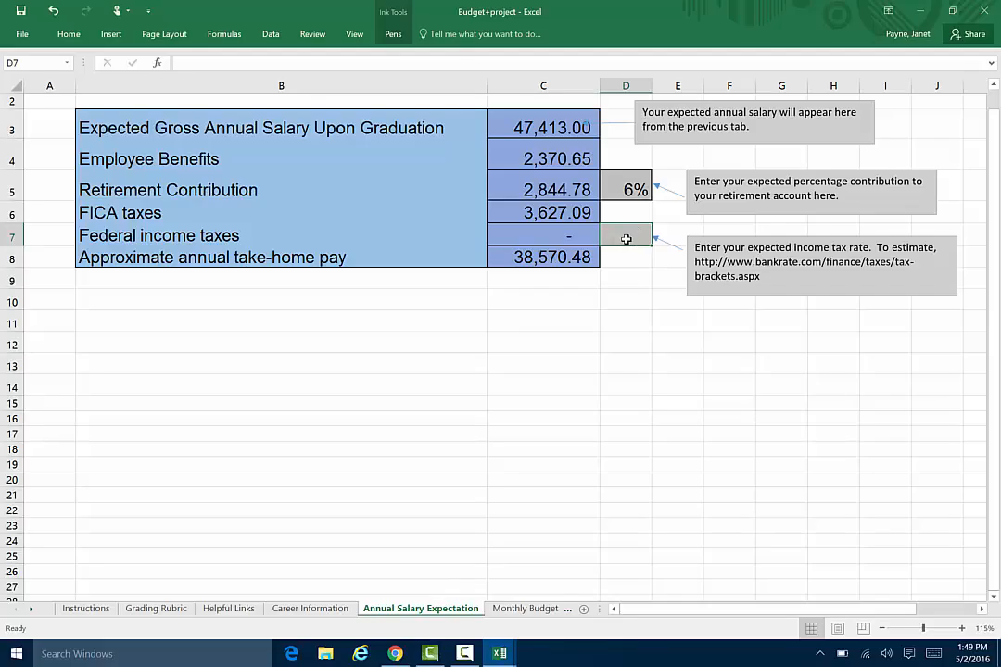
pyautogui.write('15')
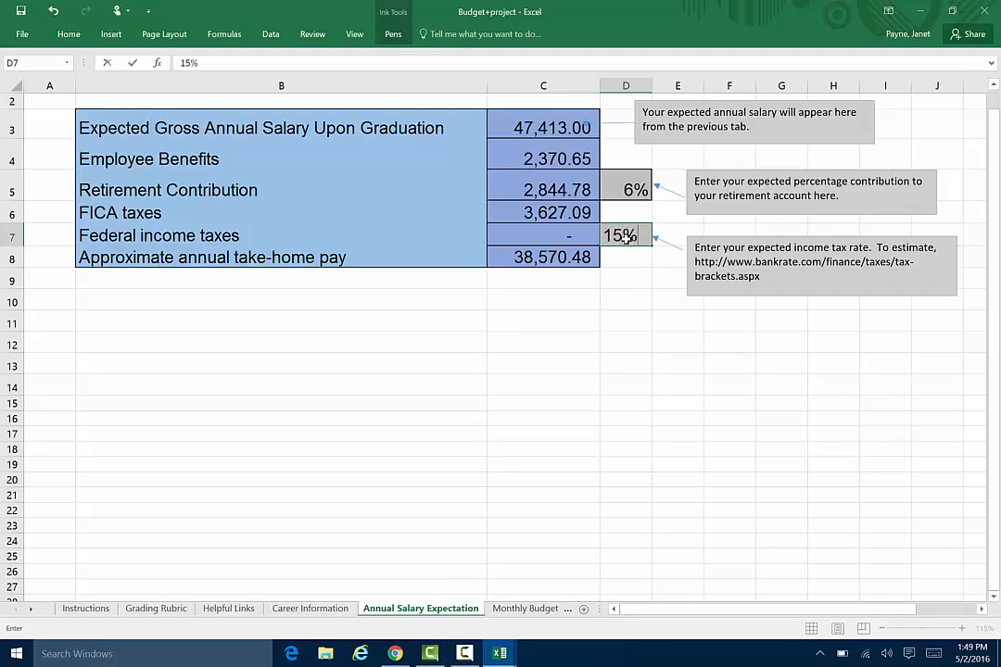
pyautogui.press('Up')
pyautogui.press('Up')
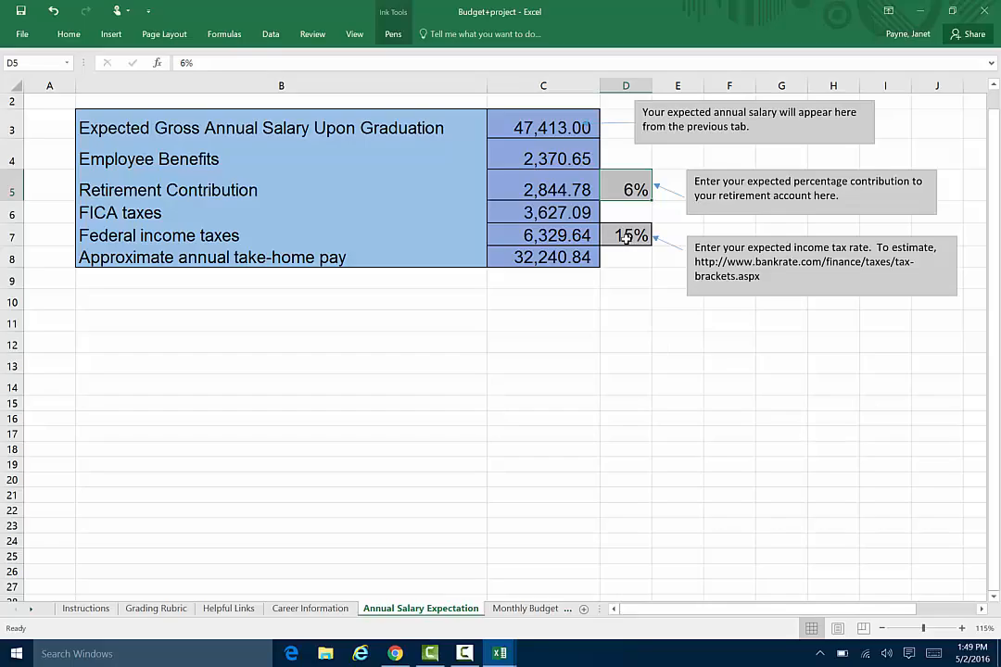
# Read the Monthly Budget and Results guidance on the Instructions sheet.
pyautogui.click(86, 609)
pyautogui.scroll(-4, 417, 342)
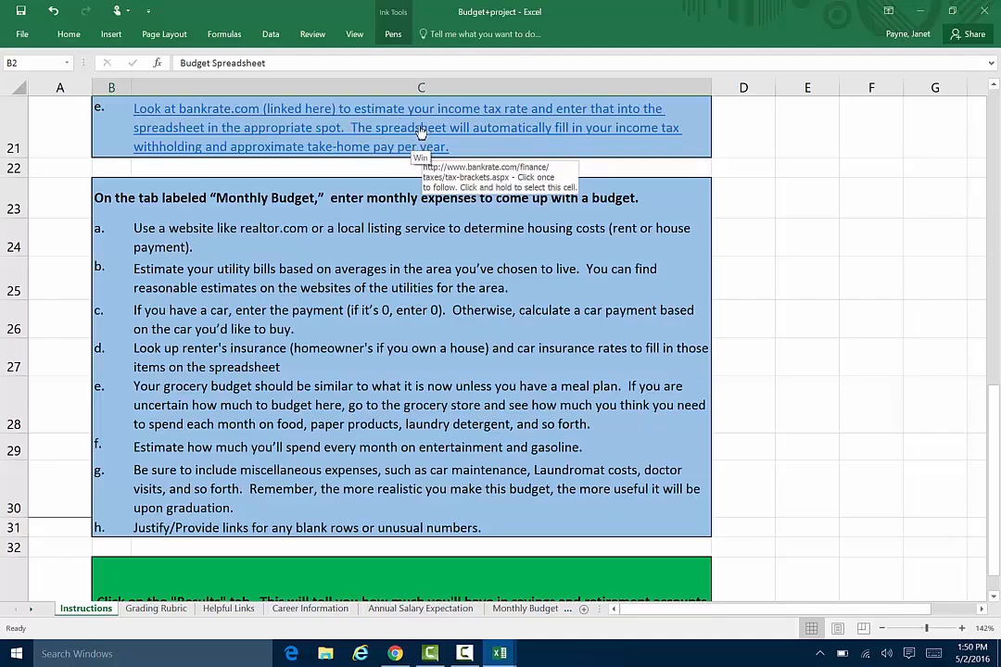
pyautogui.press('super')
pyautogui.press('super')
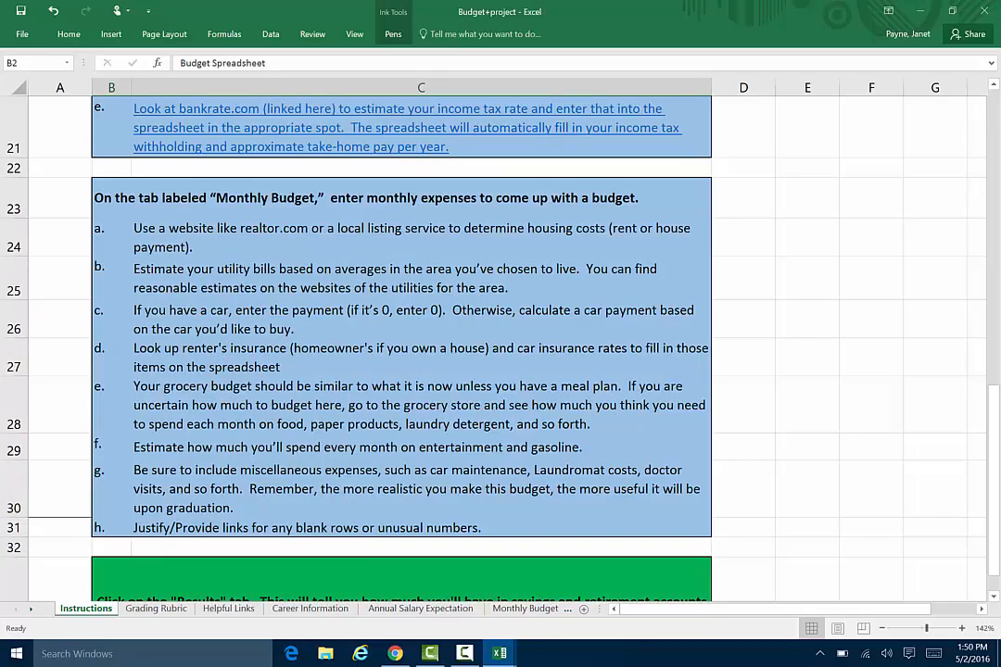
pyautogui.scroll(-2, 417, 342)
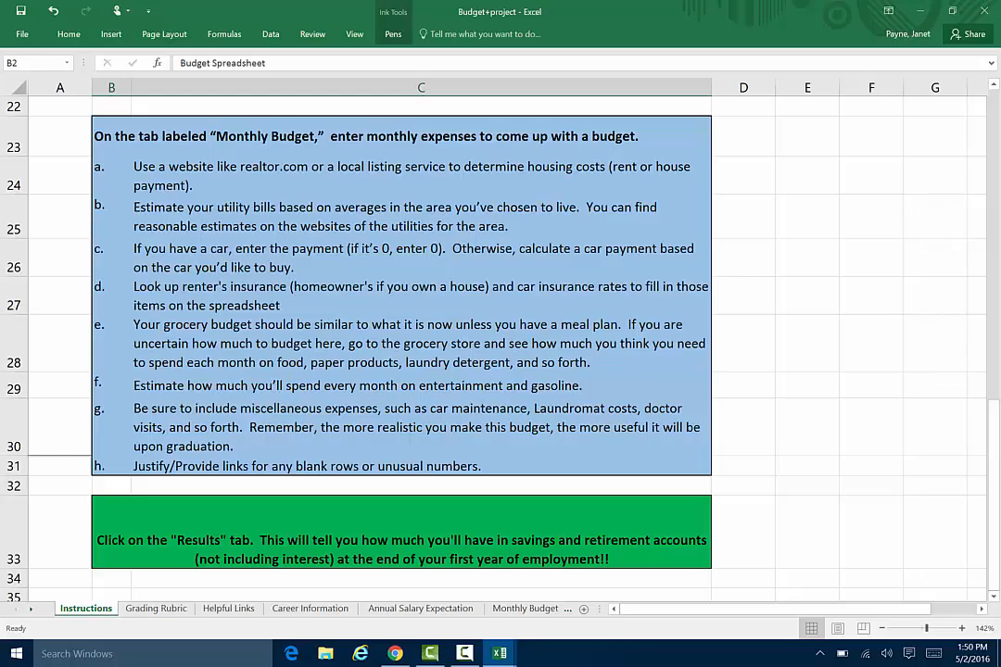
# View the Calculator Manuals and Instruction Videos page of the TRACS course site in Chrome, and return to the Budget+project workbook in Excel.
pyautogui.moveTo(395, 653)
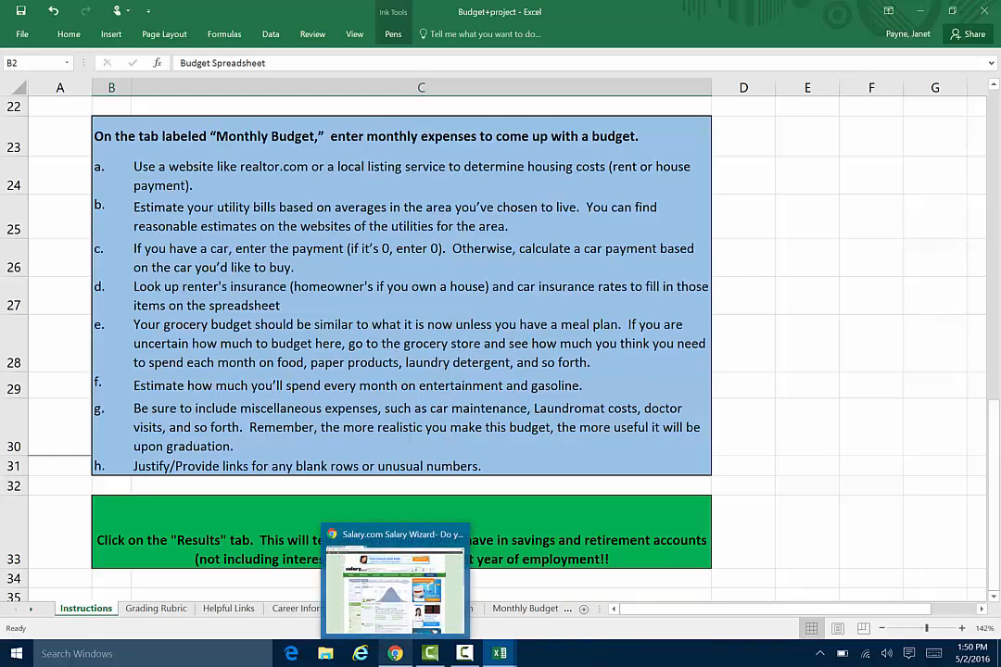
pyautogui.click(388, 577)
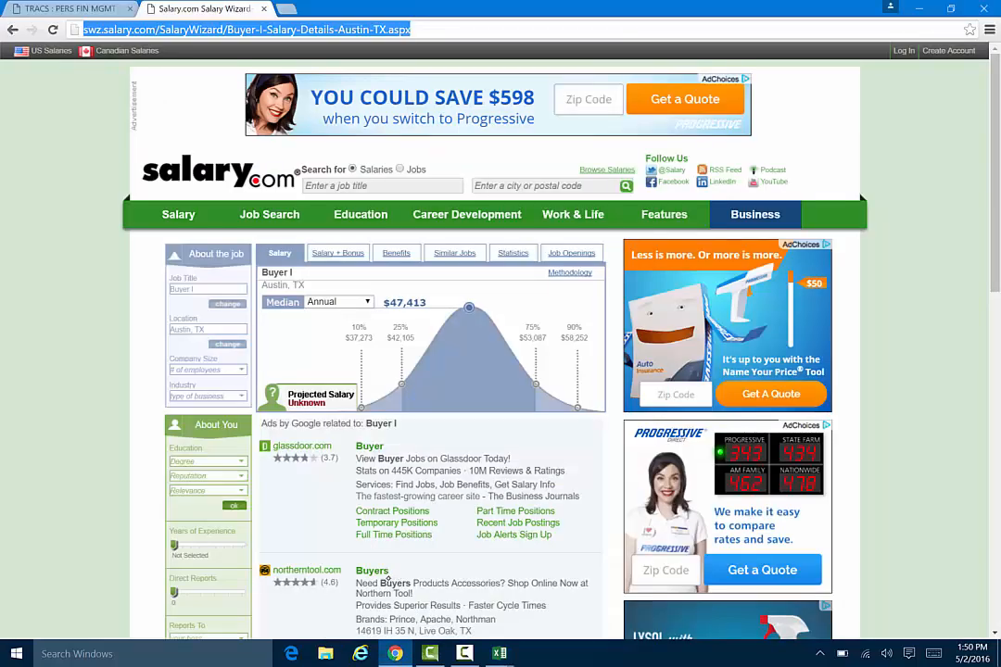
pyautogui.click(74, 8)
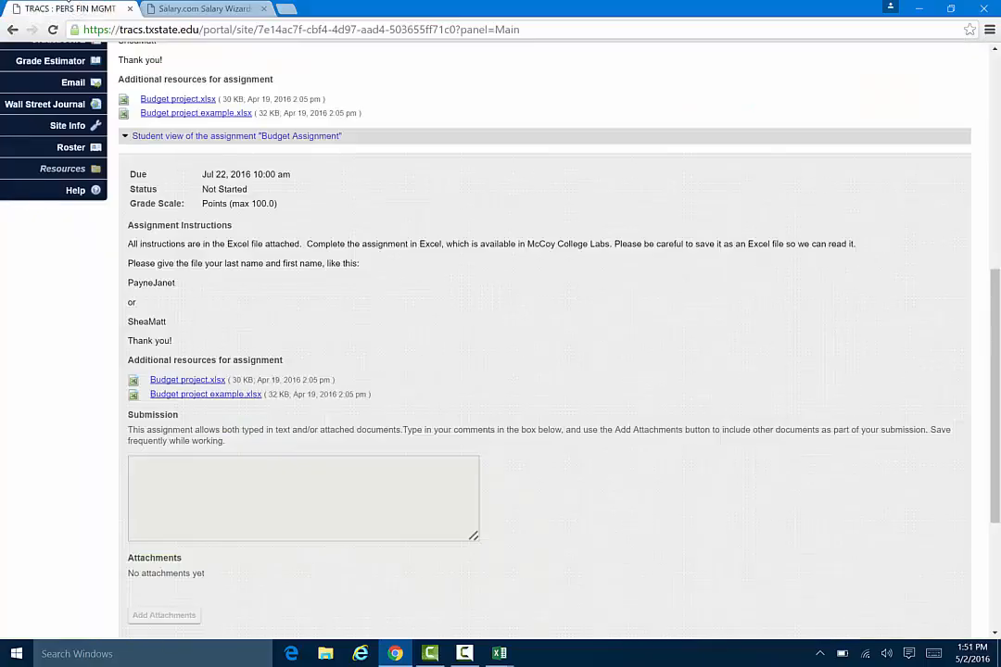
pyautogui.scroll(10, 500, 334)
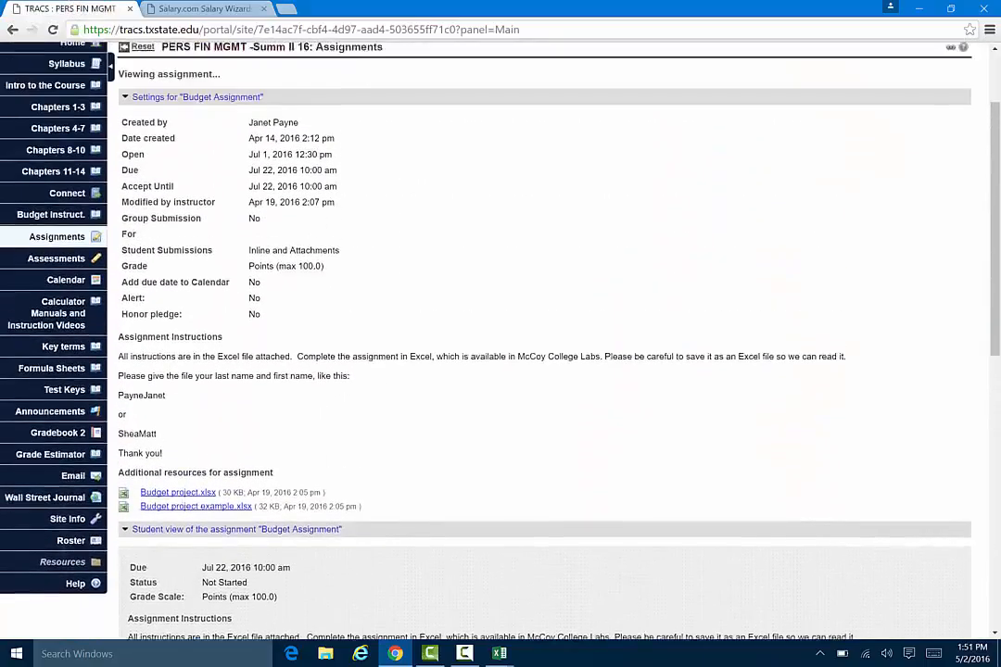
pyautogui.scroll(-2, 500, 334)
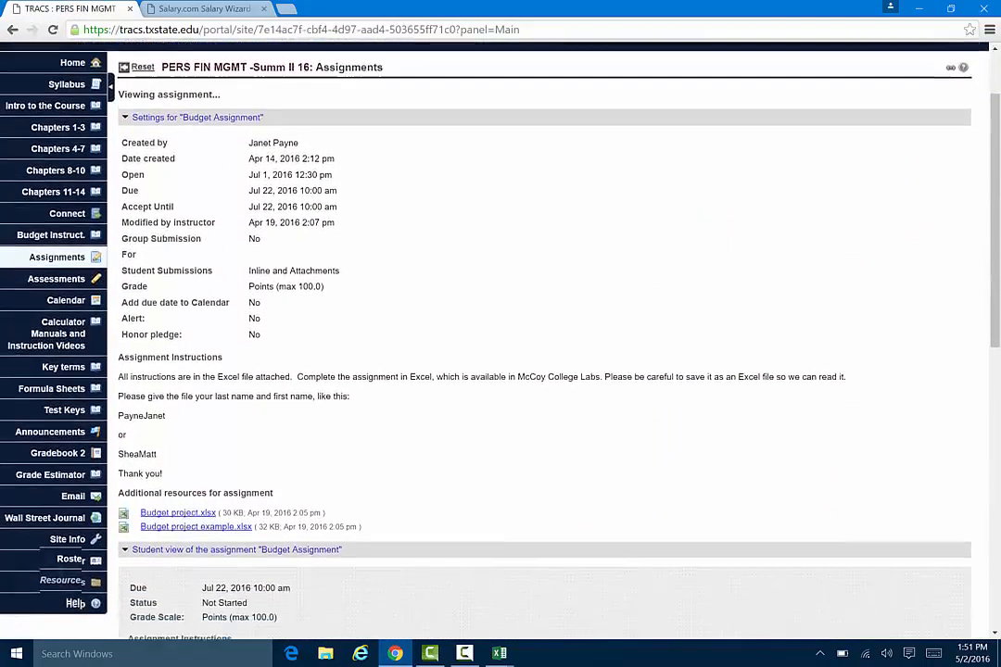
pyautogui.click(42, 313)
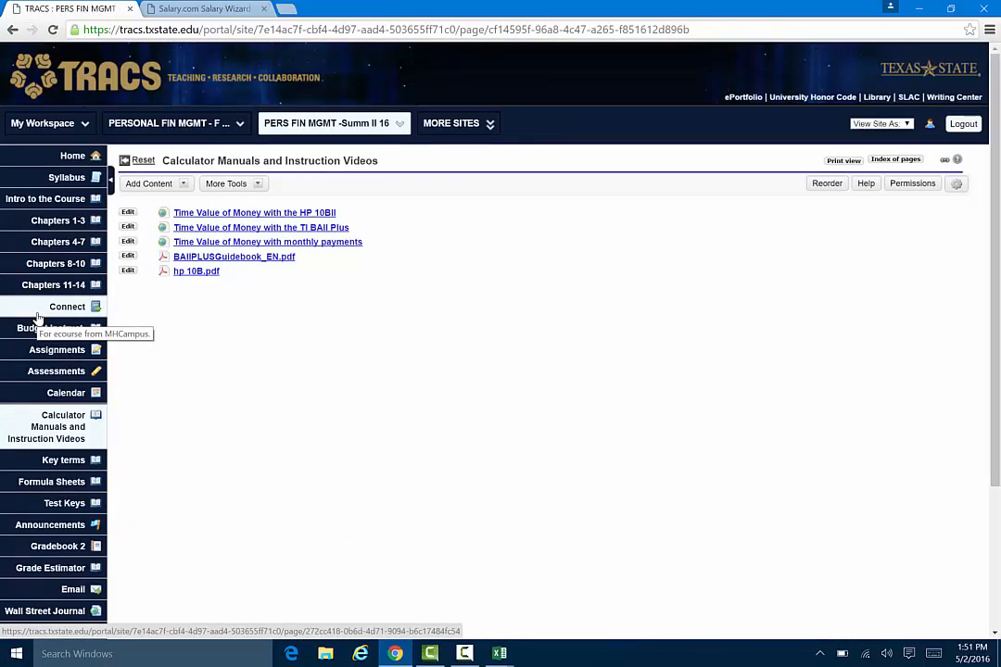
pyautogui.moveTo(499, 653)
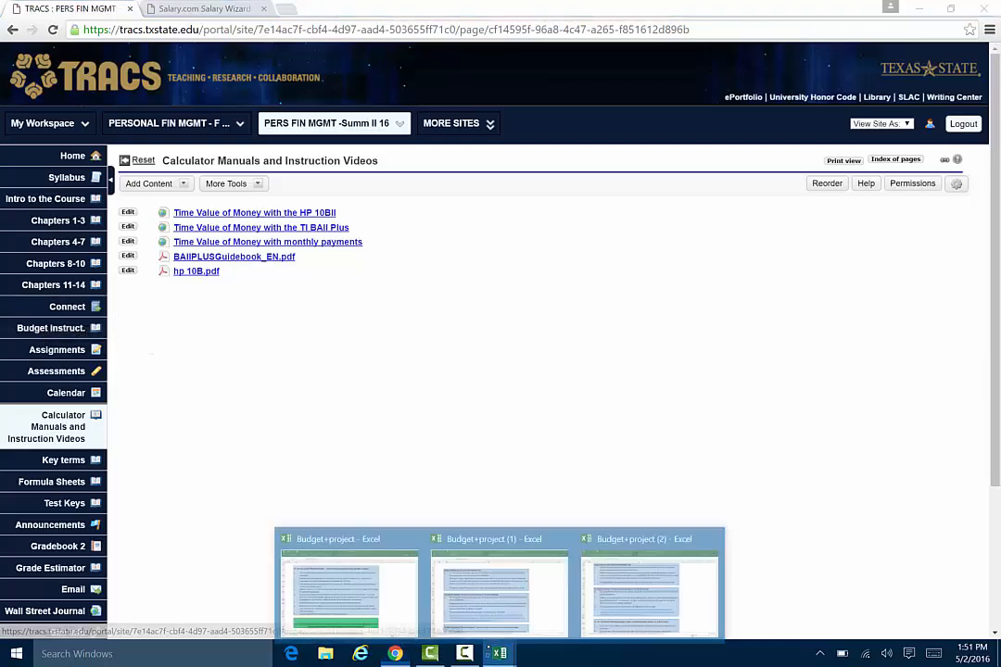
pyautogui.click(352, 580)
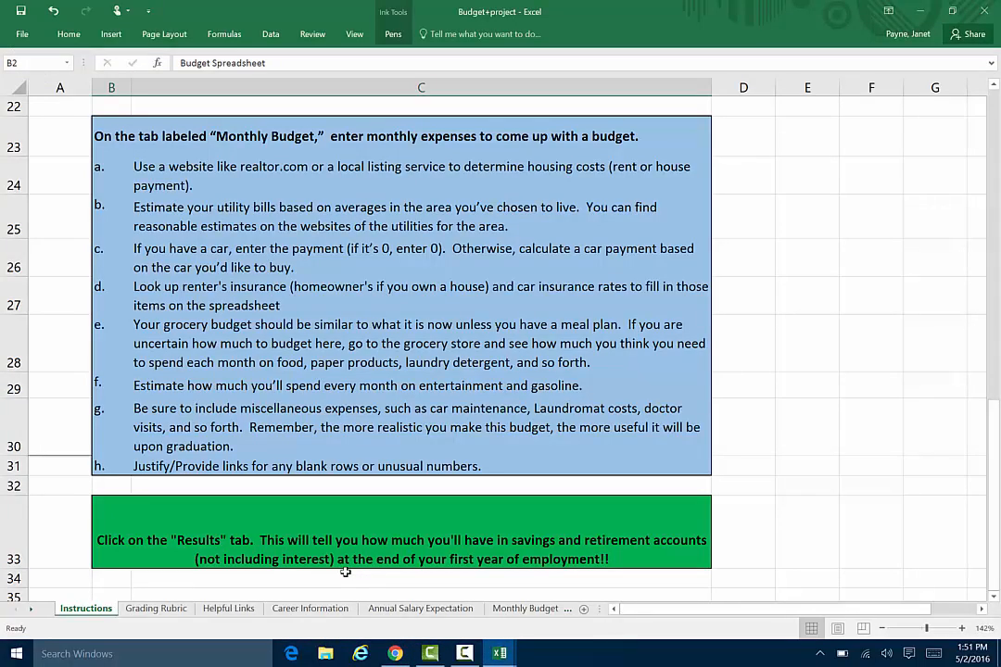
# Compare the Monthly Budget sheet's income rows and justification column with the Annual Salary Expectation sheet, and return to Monthly Budget.
pyautogui.scroll(-2, 345, 572)
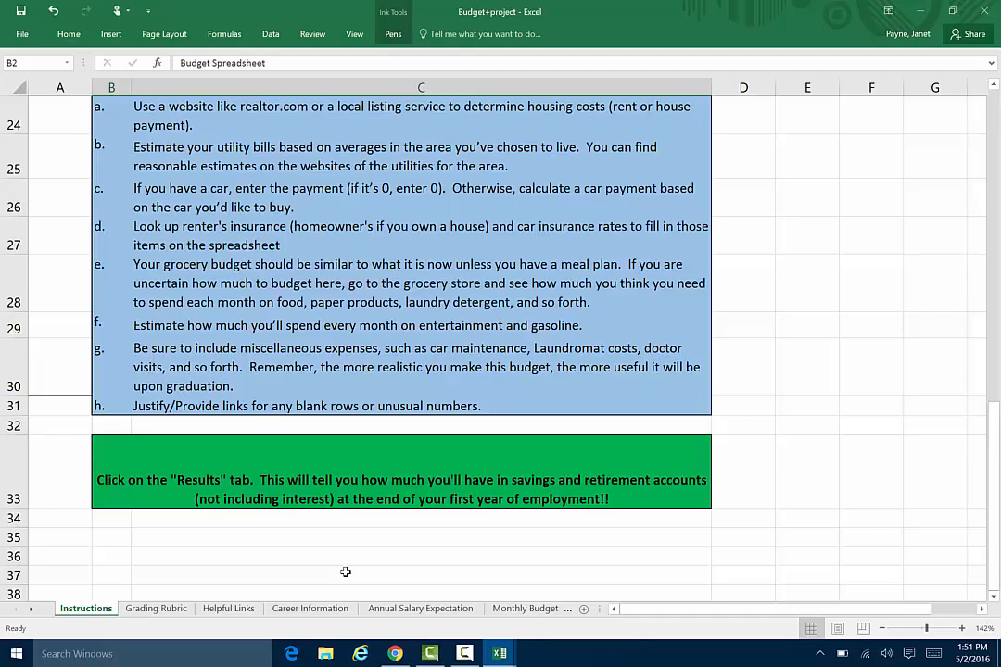
pyautogui.click(524, 608)
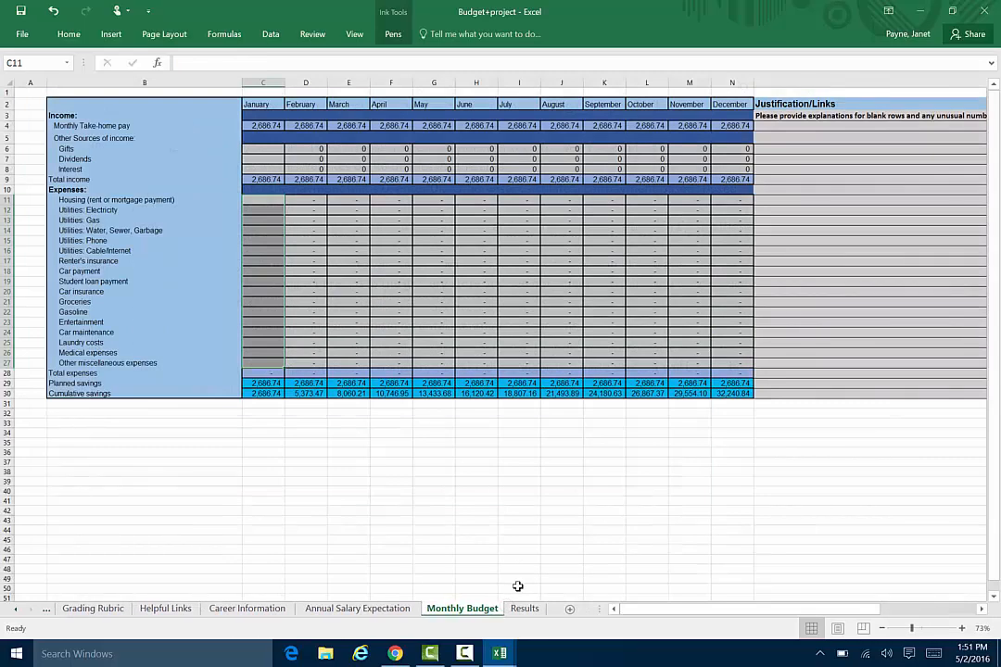
pyautogui.click(801, 137)
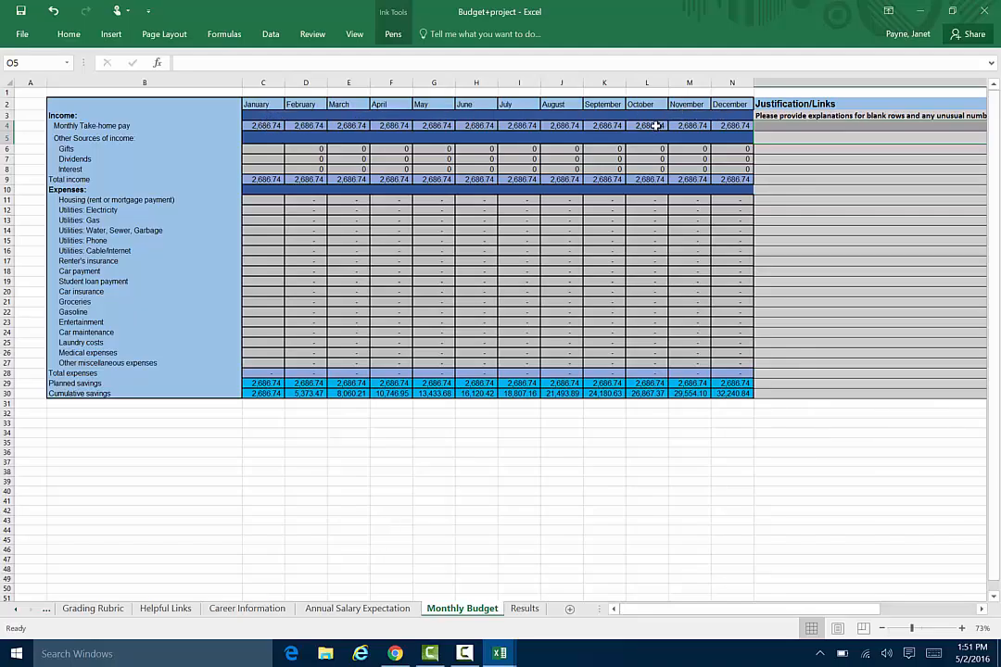
pyautogui.click(357, 607)
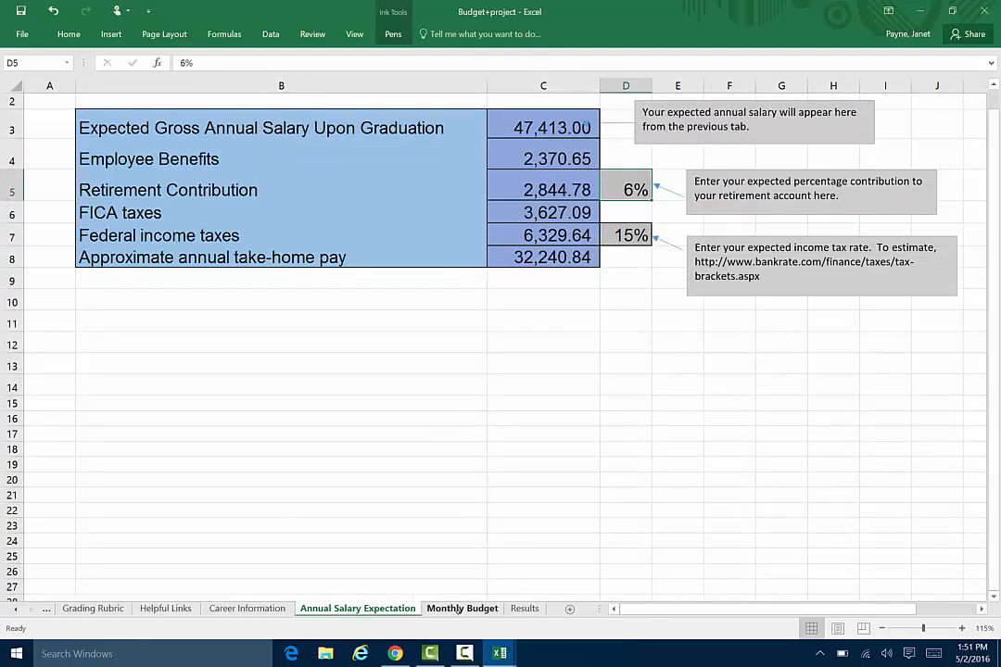
pyautogui.click(458, 609)
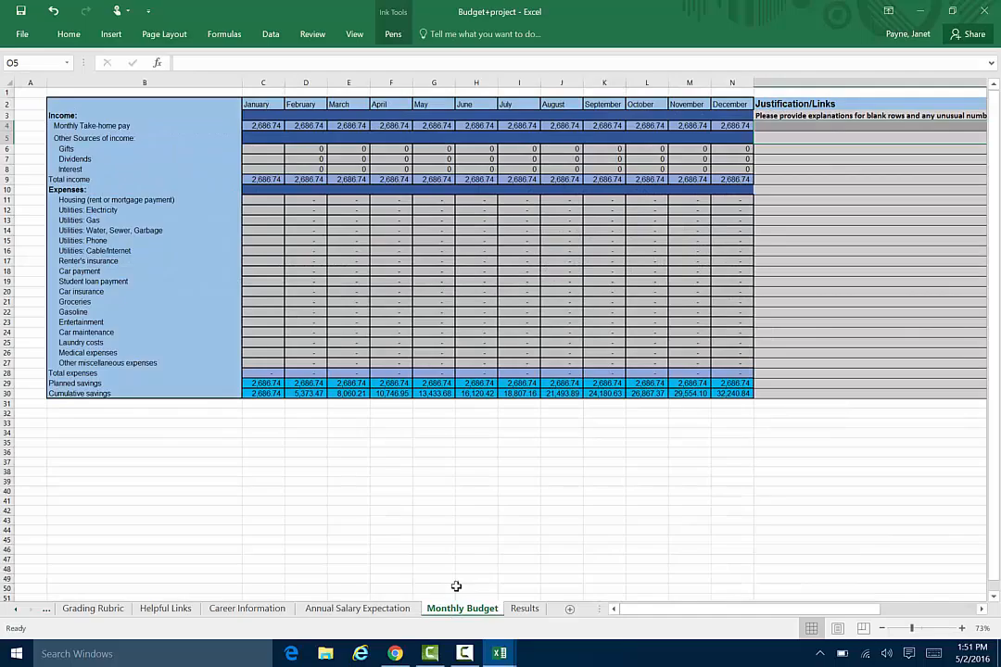
pyautogui.click(733, 158)
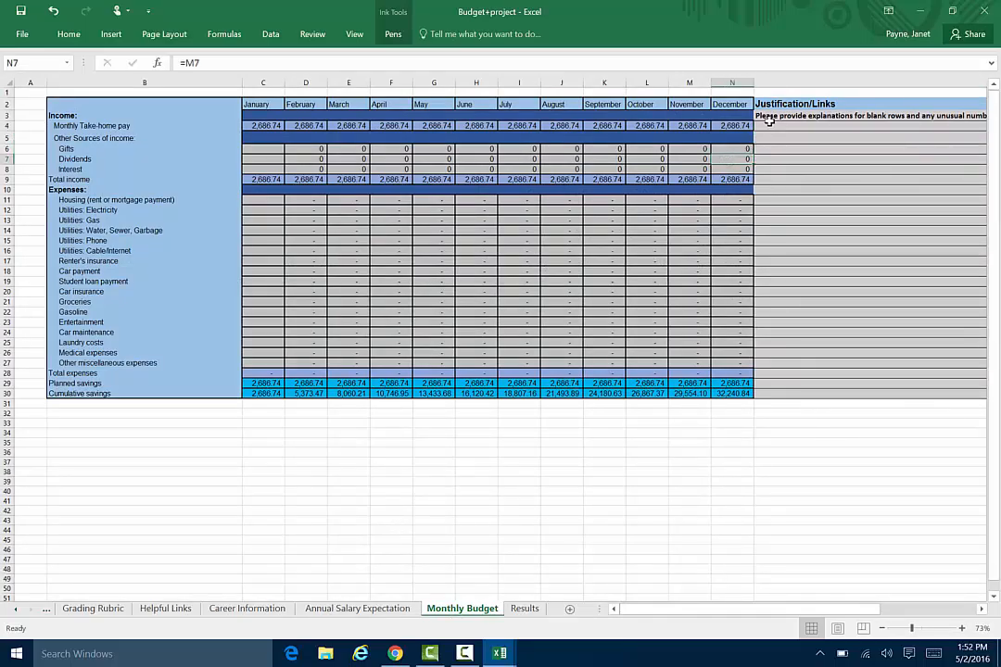
pyautogui.write('150')
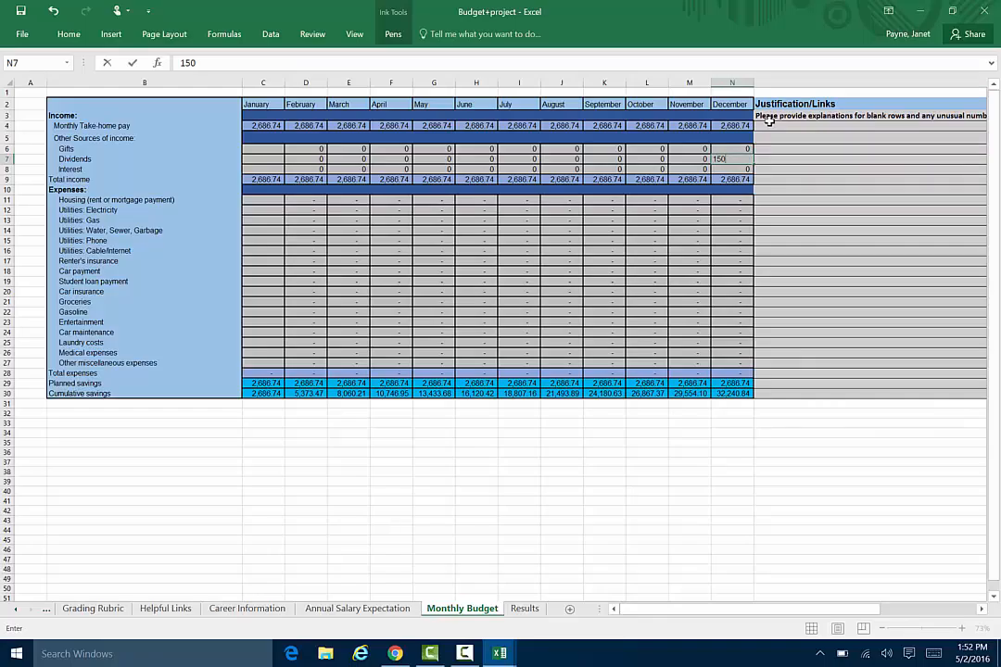
pyautogui.press('Return')
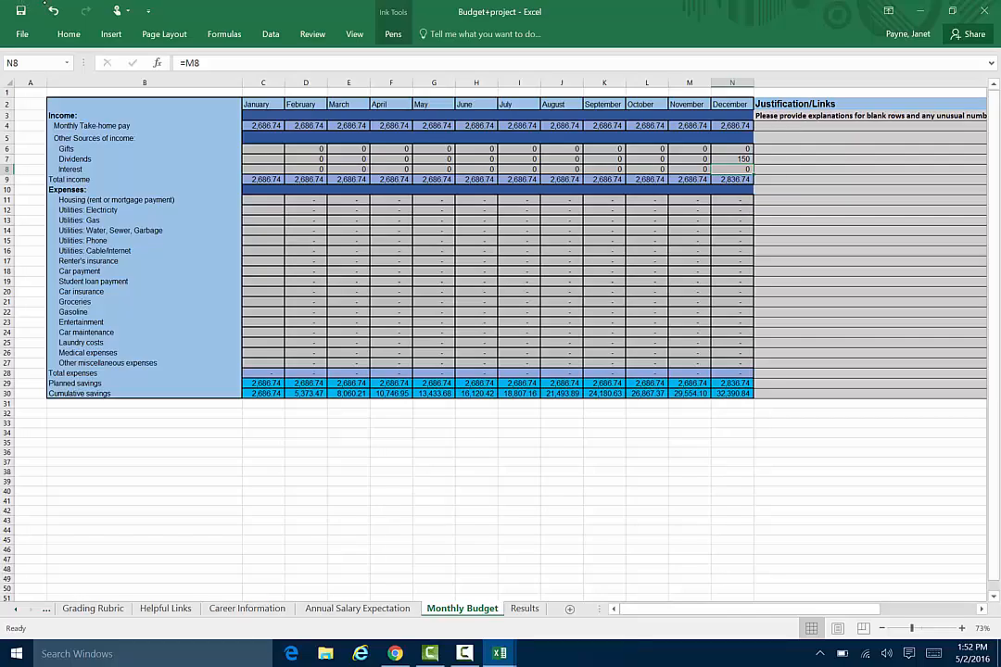
pyautogui.click(737, 159)
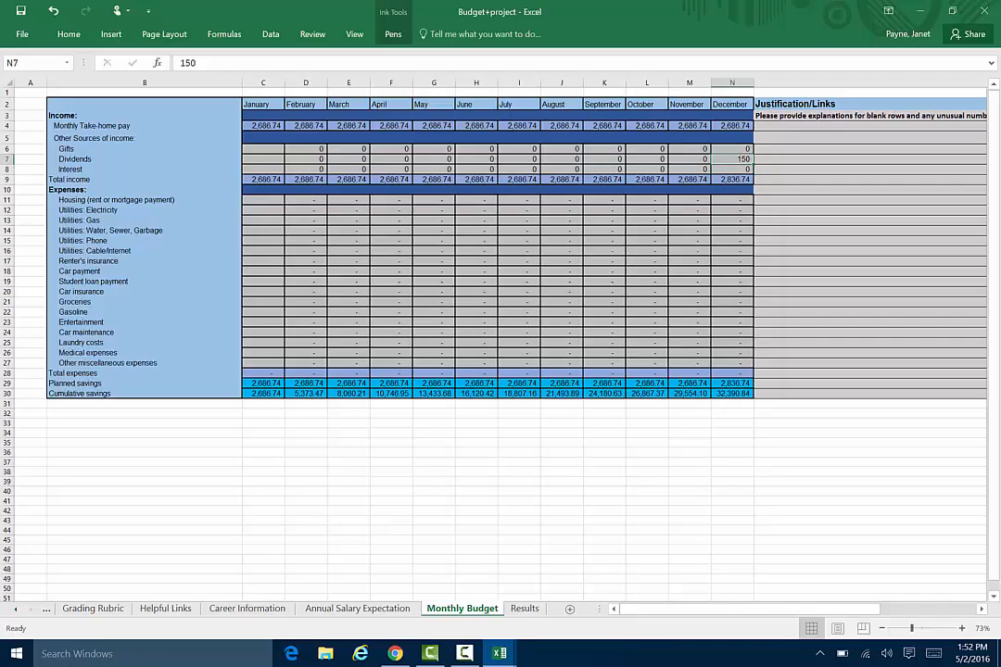
pyautogui.write('0')
pyautogui.press('Return')
# Enter 150 as the December gifts income on the Monthly Budget sheet.
pyautogui.press('Up')
pyautogui.press('Up')
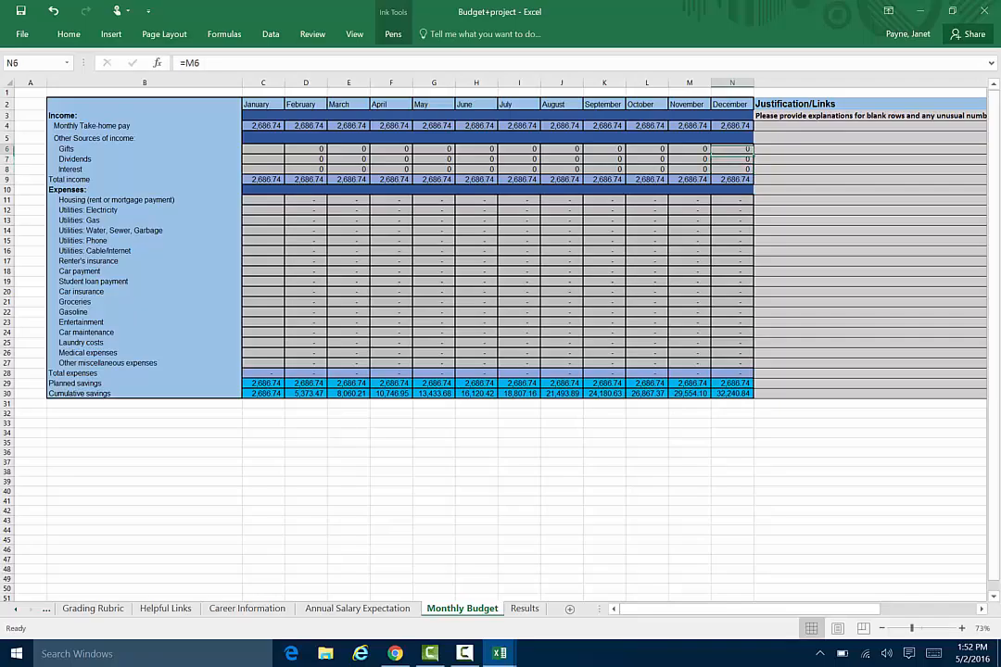
pyautogui.write('150')
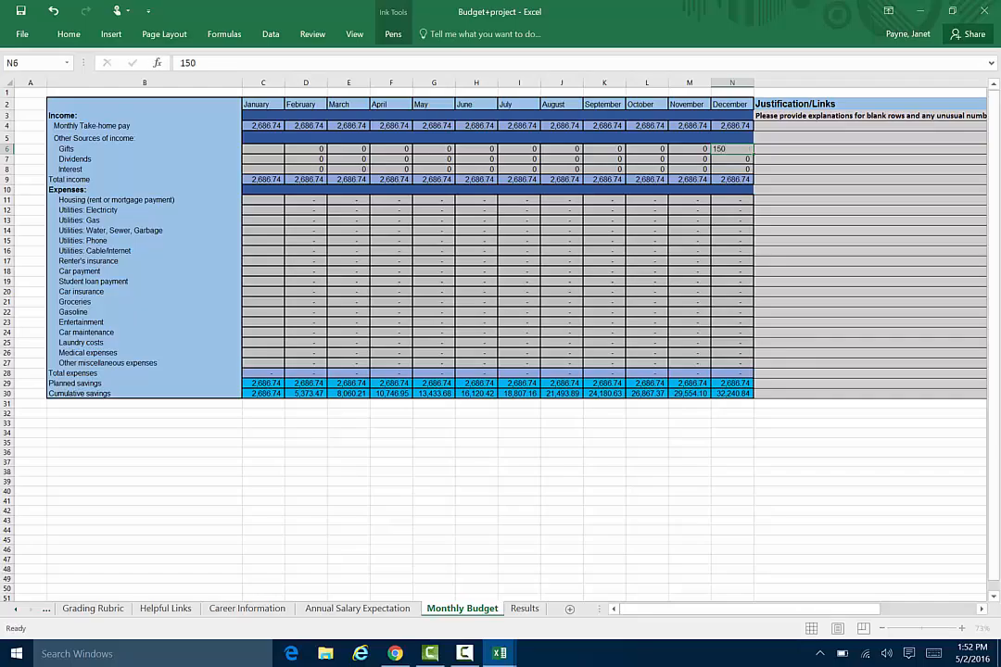
pyautogui.press('Return')
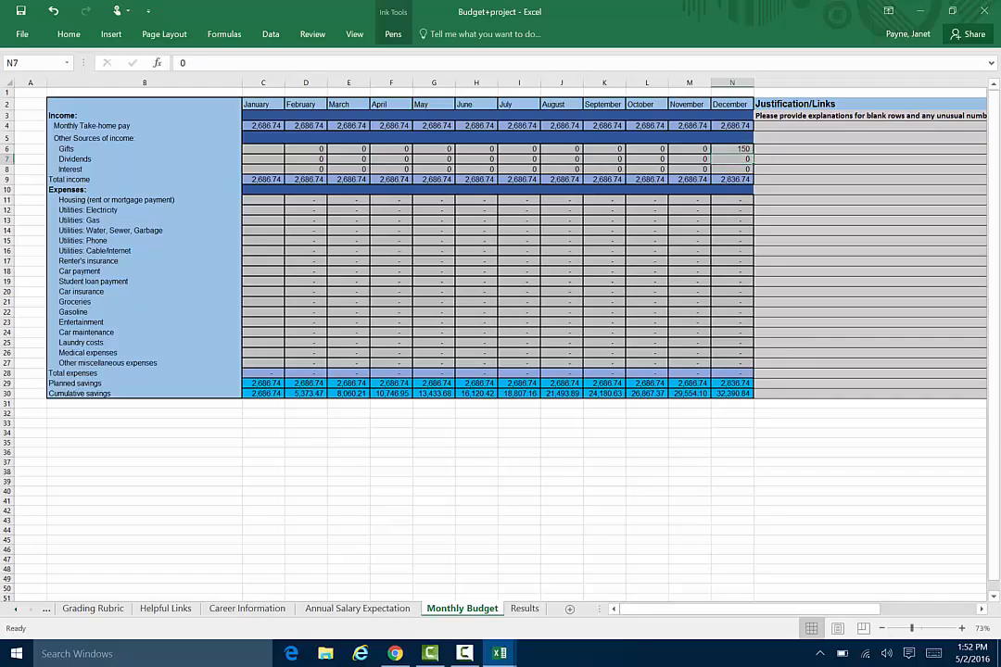
# Enter 150 as the August gifts income on the Monthly Budget sheet.
pyautogui.click(320, 199)
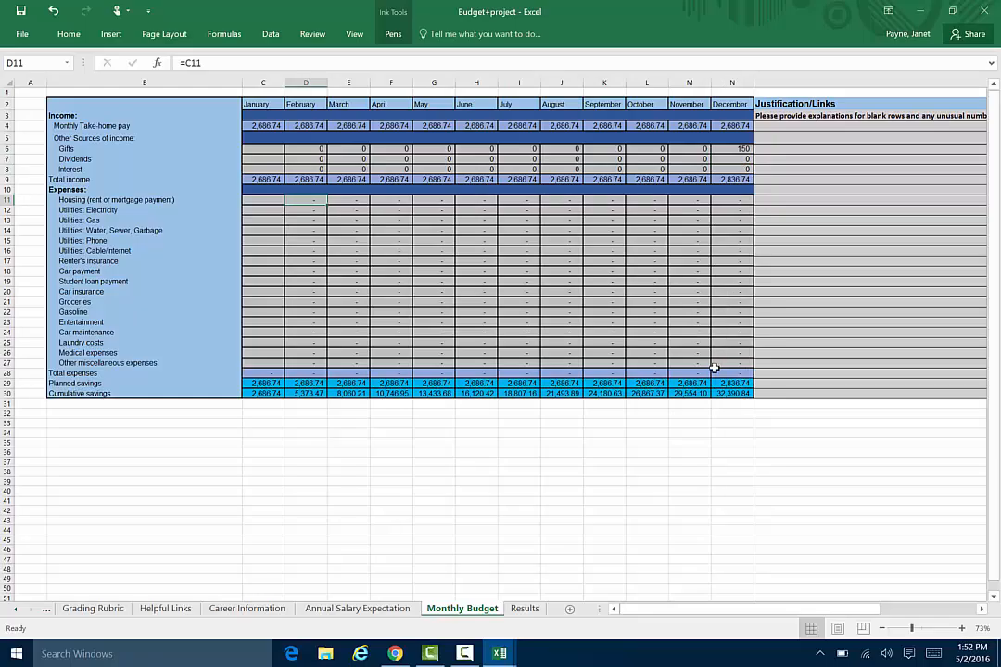
pyautogui.doubleClick(563, 148)
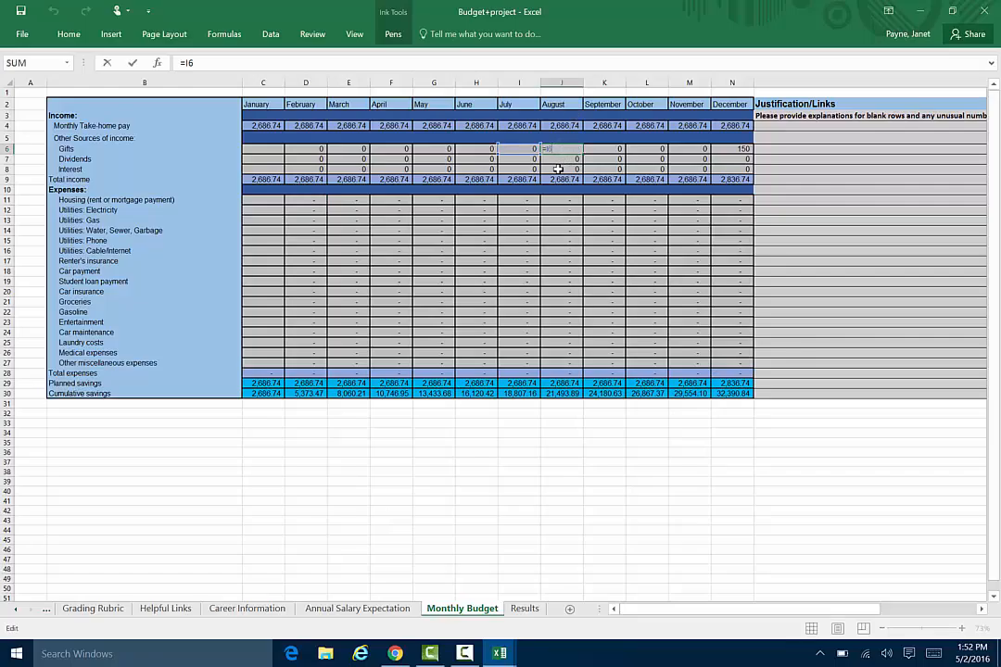
pyautogui.press('Return')
pyautogui.press('Return')
pyautogui.click(557, 148)
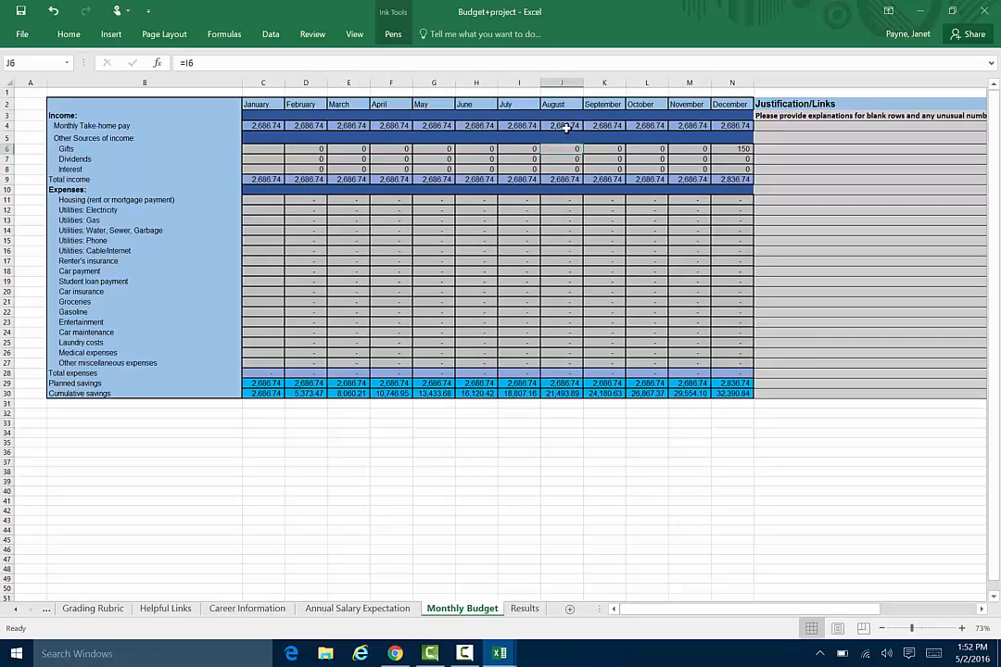
pyautogui.write('150')
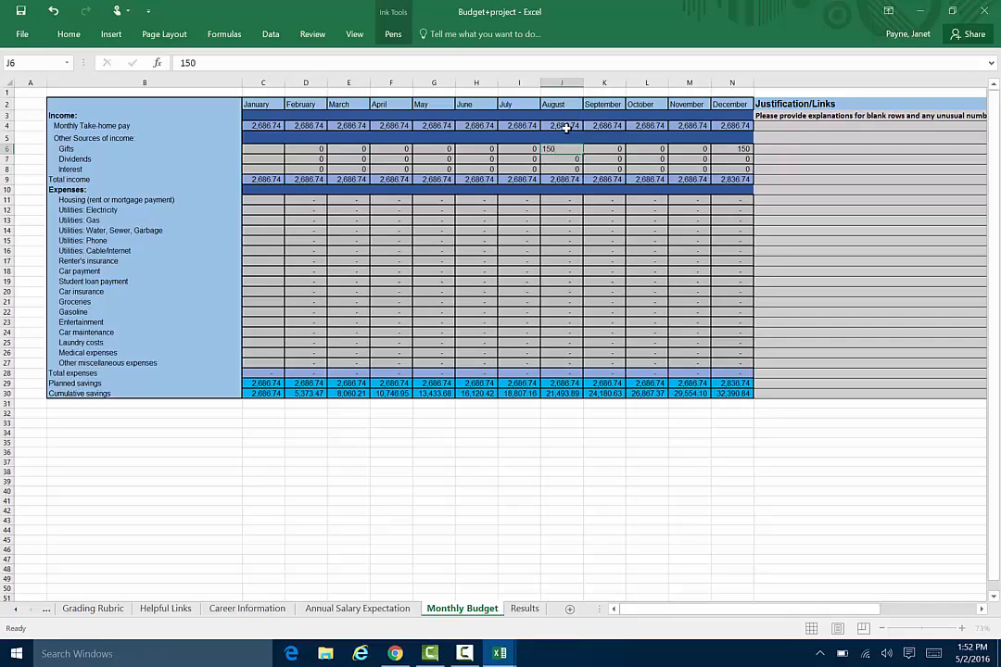
pyautogui.press('Return')
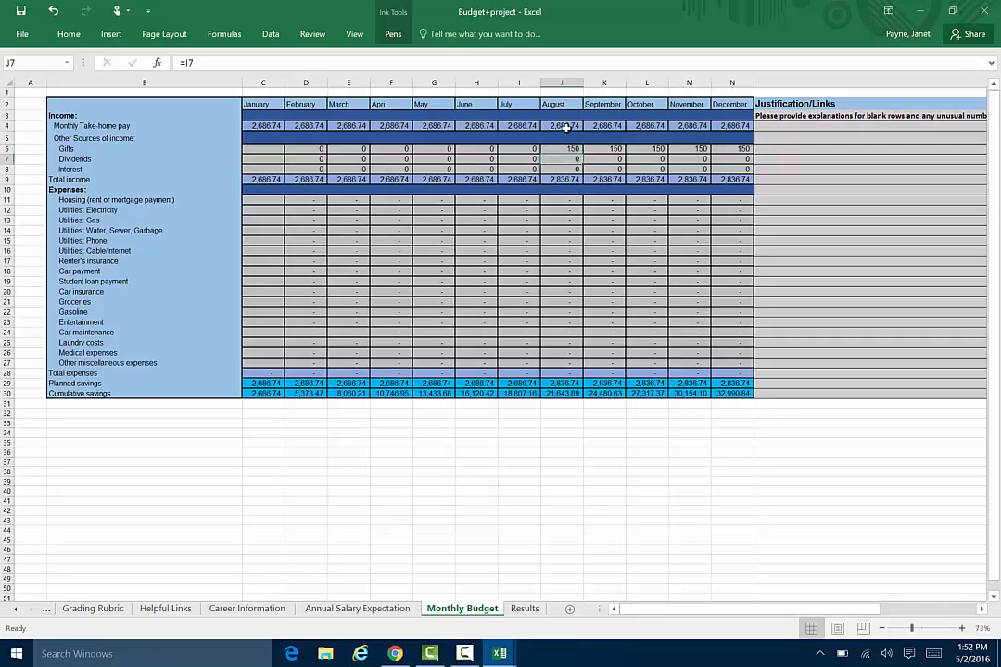
# Set the September gifts income to 0 so the August amount does not carry into the following months.
pyautogui.press('Up')
pyautogui.press('Right')
pyautogui.press('Right')
pyautogui.press('Left')
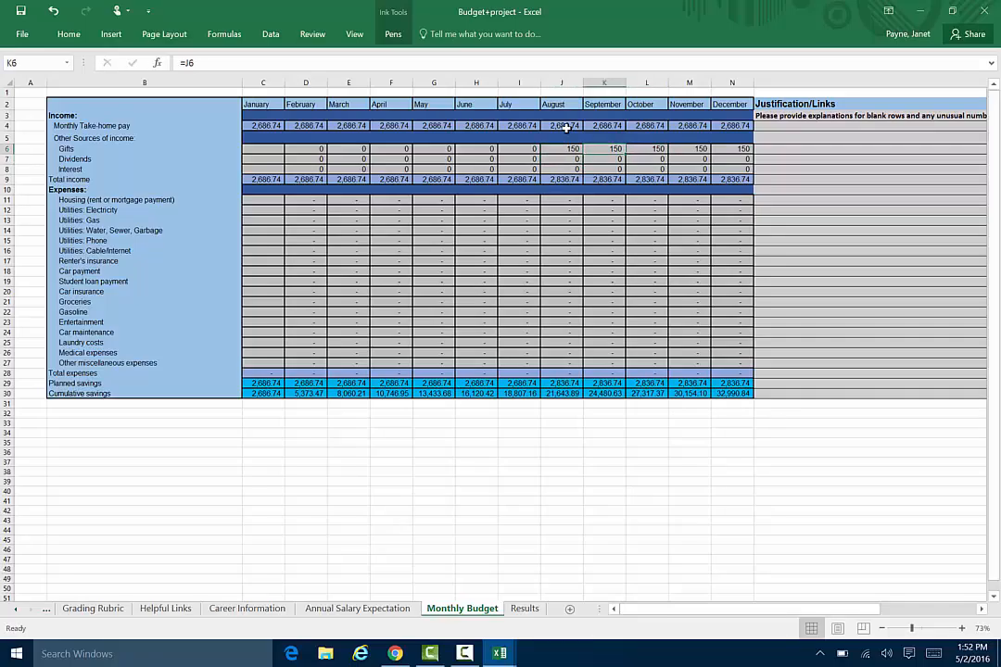
pyautogui.write('0')
pyautogui.press('Return')
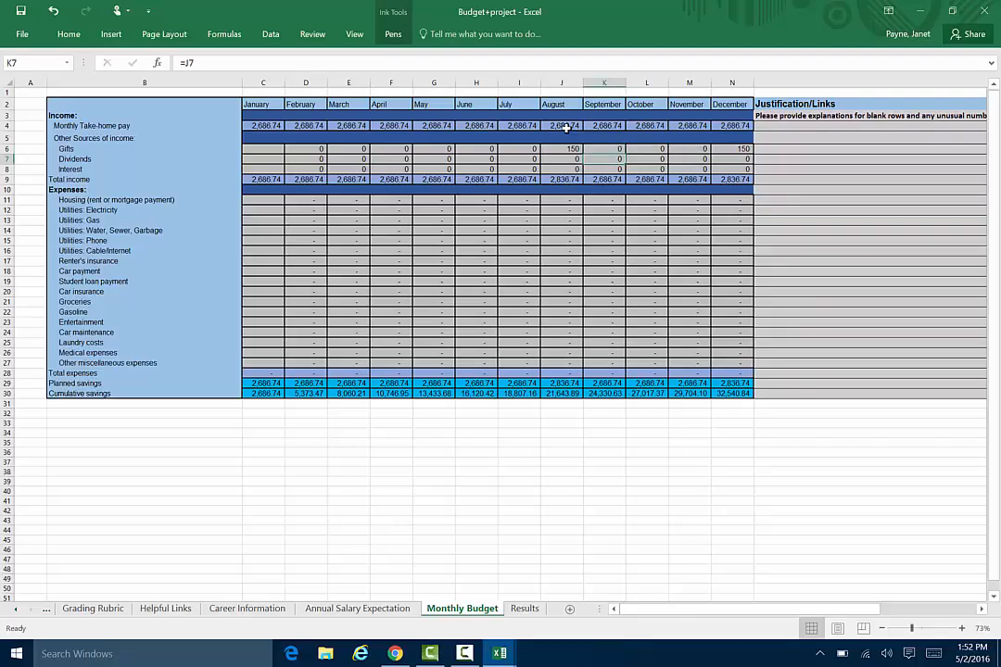
# Enter 1200 as the January housing (rent or mortgage) expense.
pyautogui.press('Down')
pyautogui.press('Down')
pyautogui.press('Down')
pyautogui.press('Down')
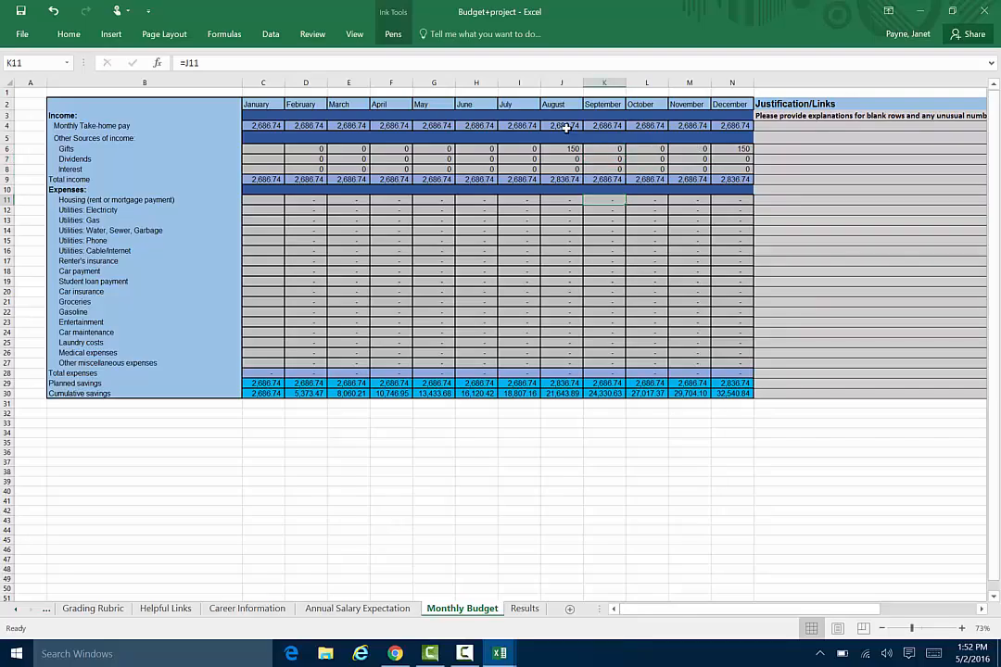
pyautogui.press('Left')
pyautogui.press('Left')
pyautogui.press('Left')
pyautogui.press('Left')
pyautogui.press('Left')
pyautogui.press('Left')
pyautogui.press('Left')
pyautogui.press('Left')
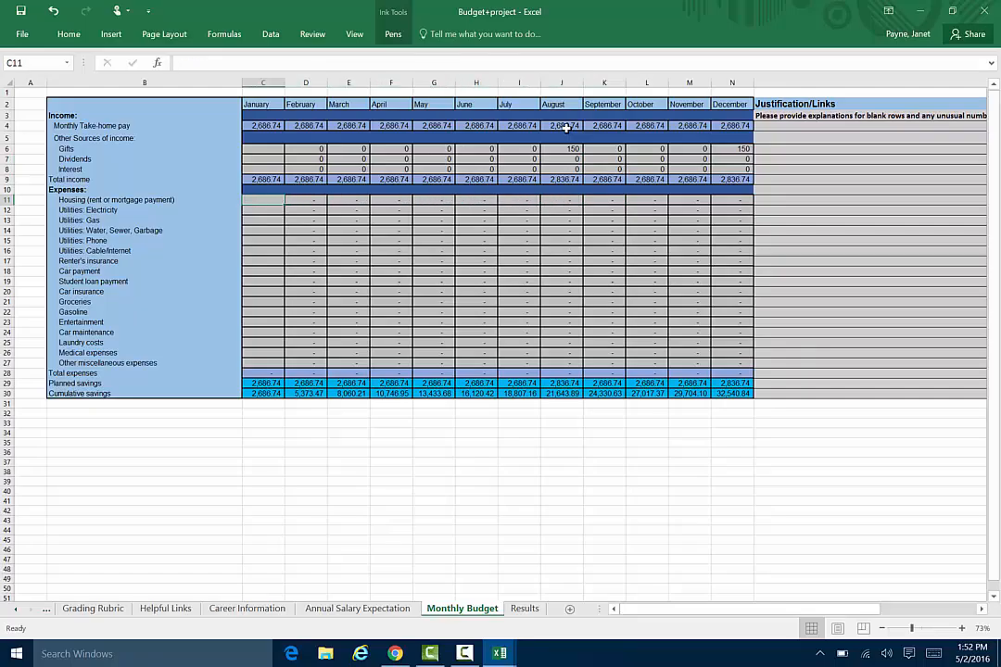
pyautogui.write('1200')
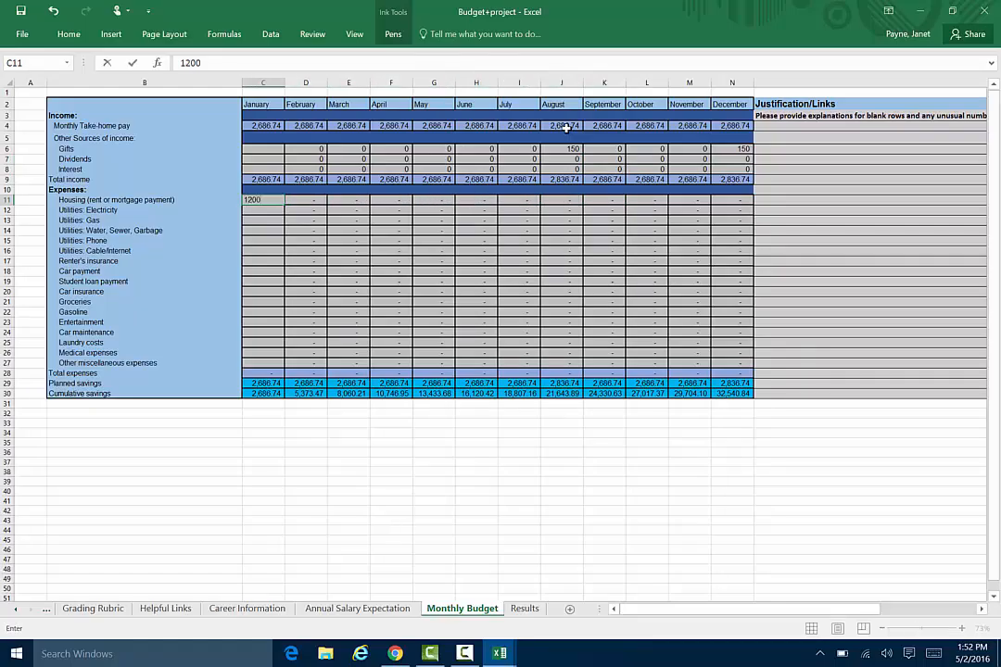
pyautogui.press('Return')
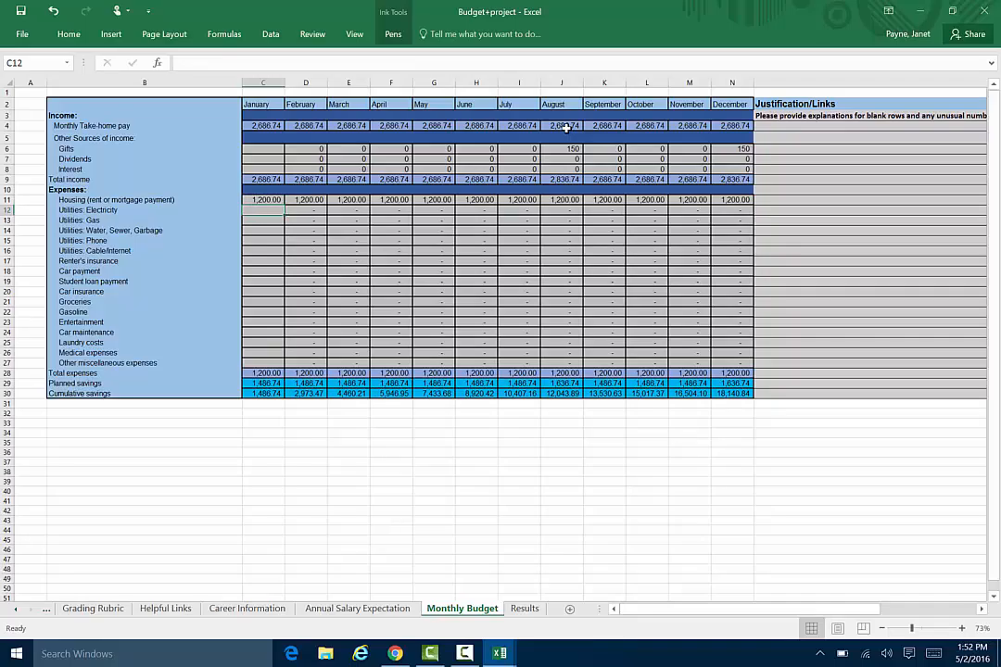
# Fill in the January utilities with electricity 125, gas 15, water, sewer and garbage 15, phone 10, and cable/internet 25.
pyautogui.write('125')
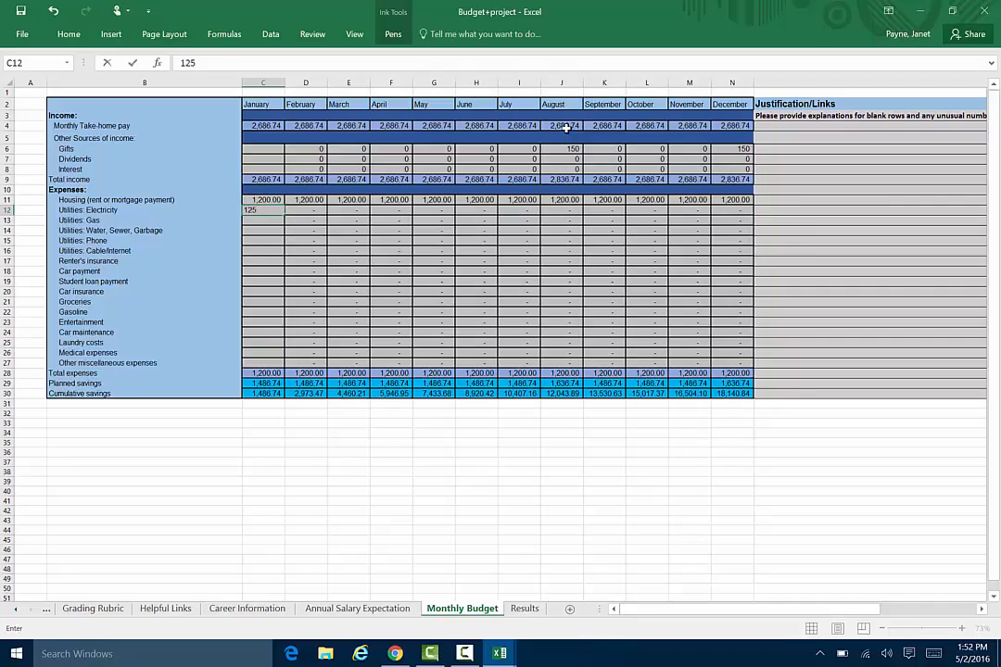
pyautogui.press('Return')
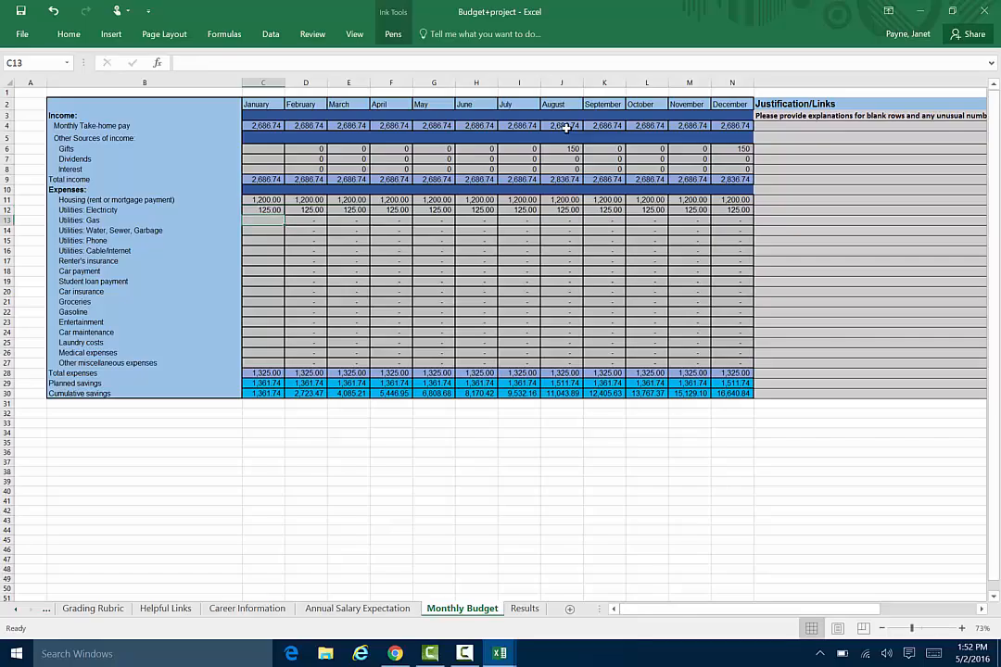
pyautogui.write('1')
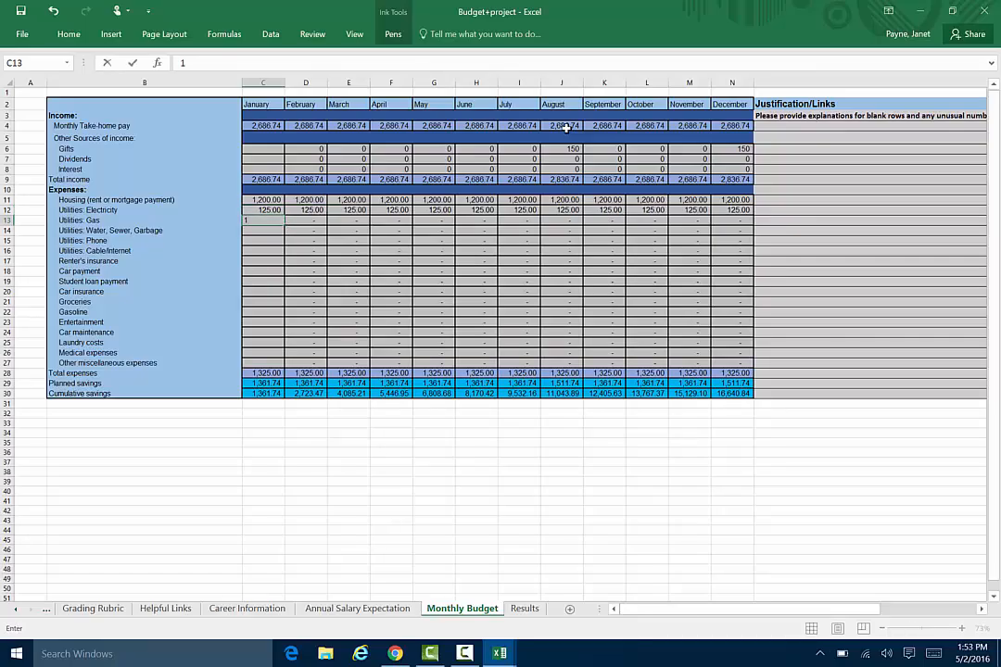
pyautogui.write('5')
pyautogui.press('Return')
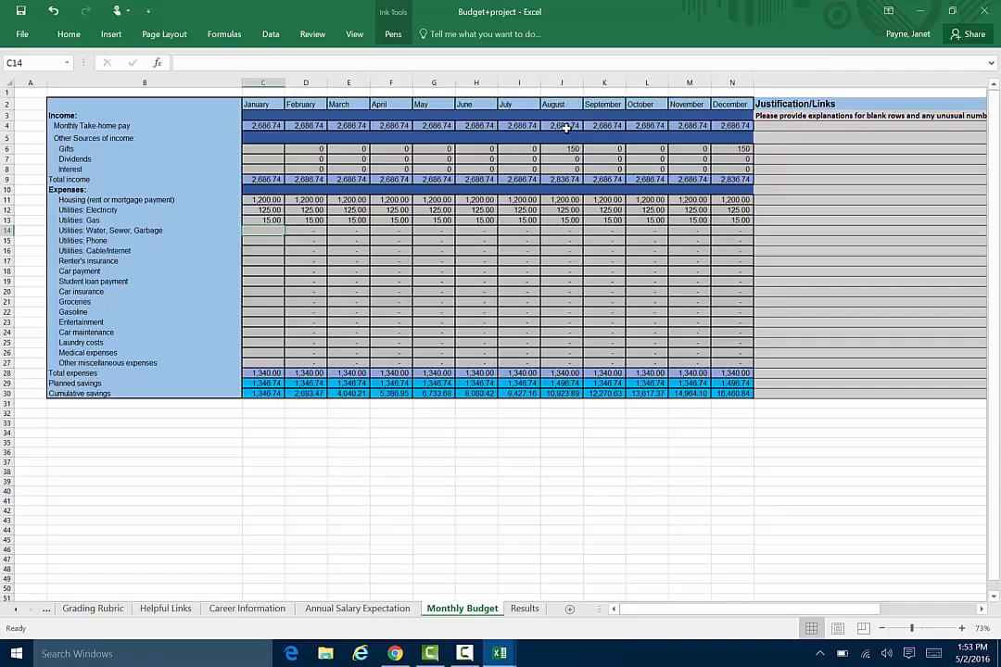
pyautogui.write('15')
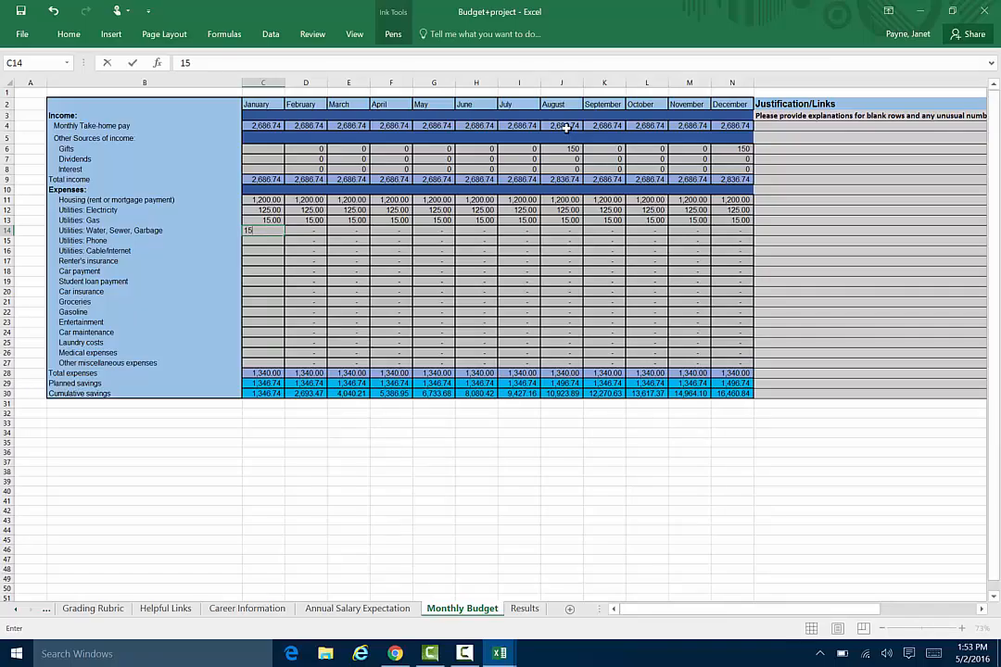
pyautogui.press('Return')
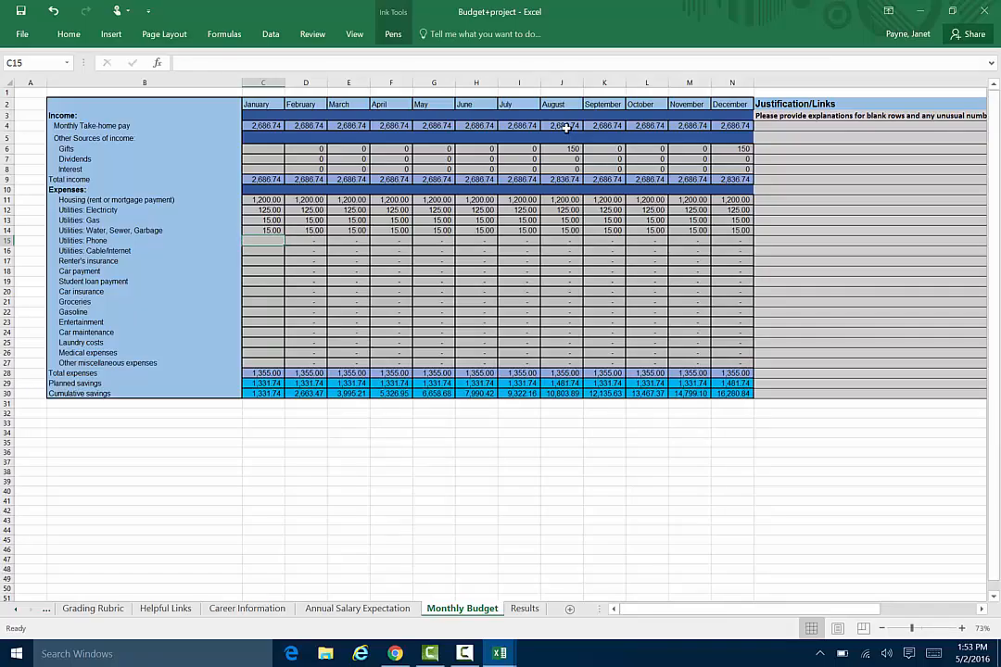
pyautogui.write('10')
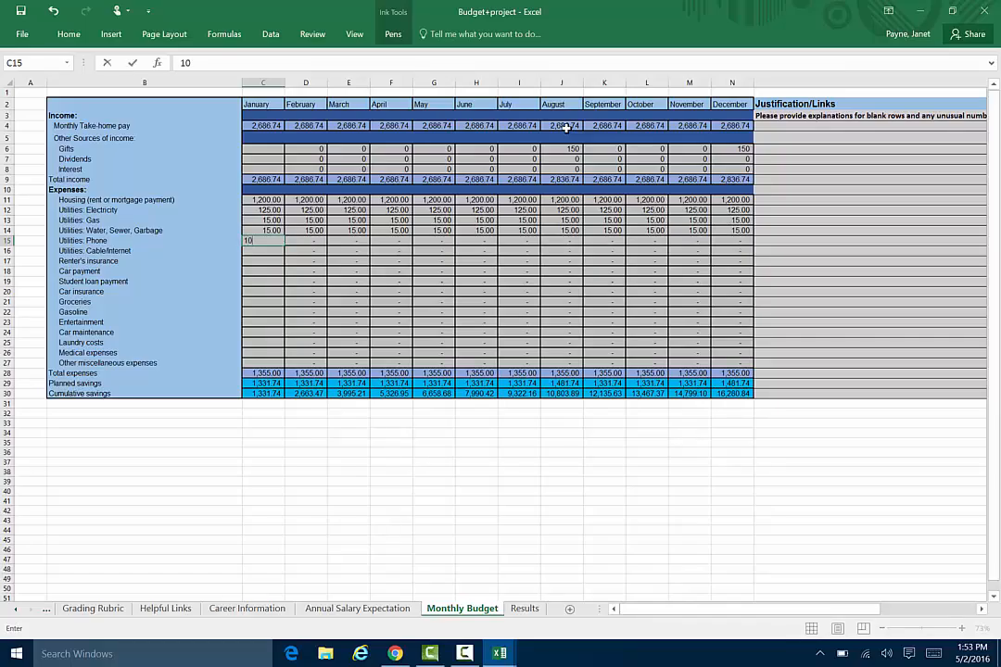
pyautogui.press('Return')
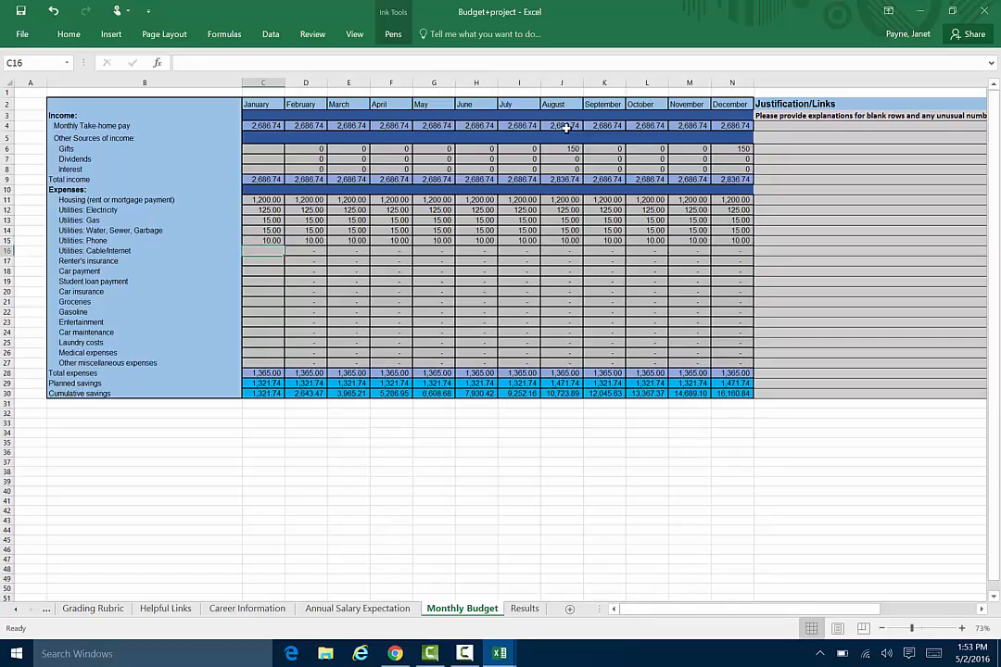
pyautogui.write('25')
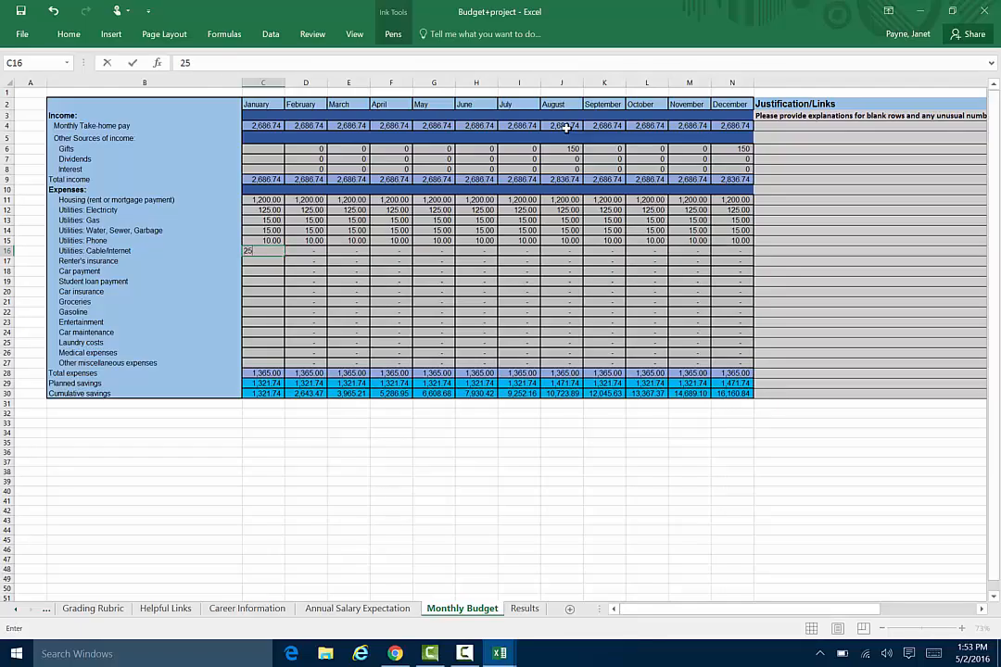
pyautogui.press('Return')
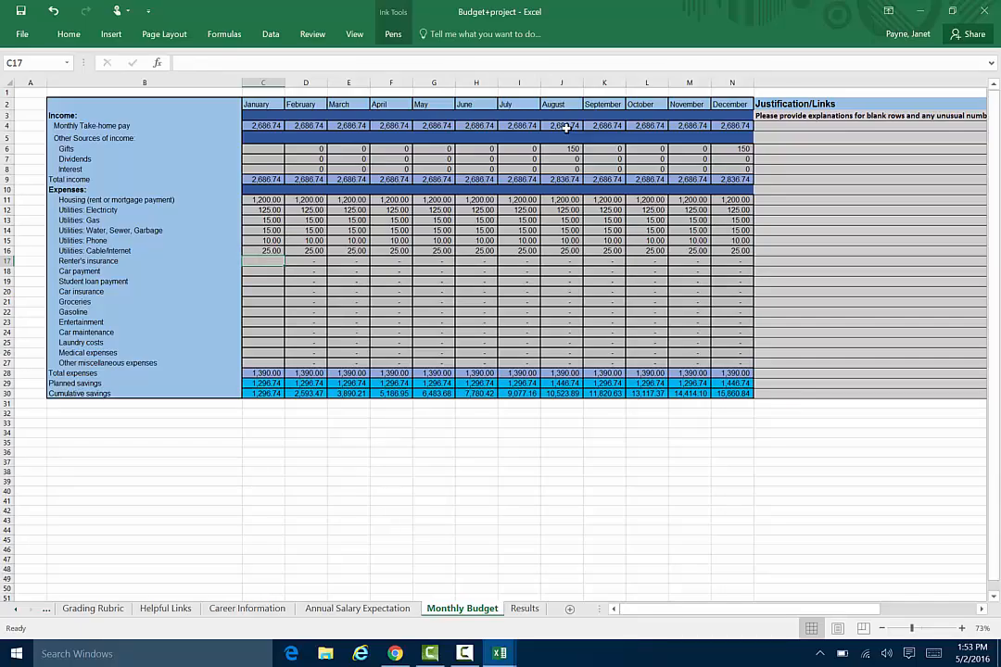
# Enter the January expenses for renter's insurance 10, car payment 150, student loan payment 50, and car insurance 125.
pyautogui.write('10')
pyautogui.press('Return')
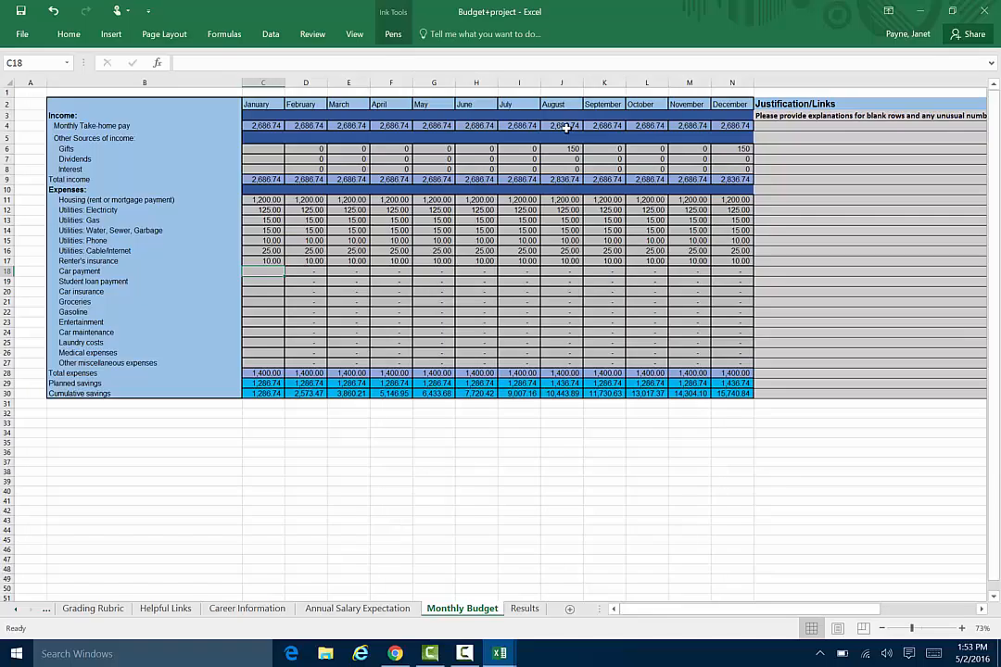
pyautogui.write('150')
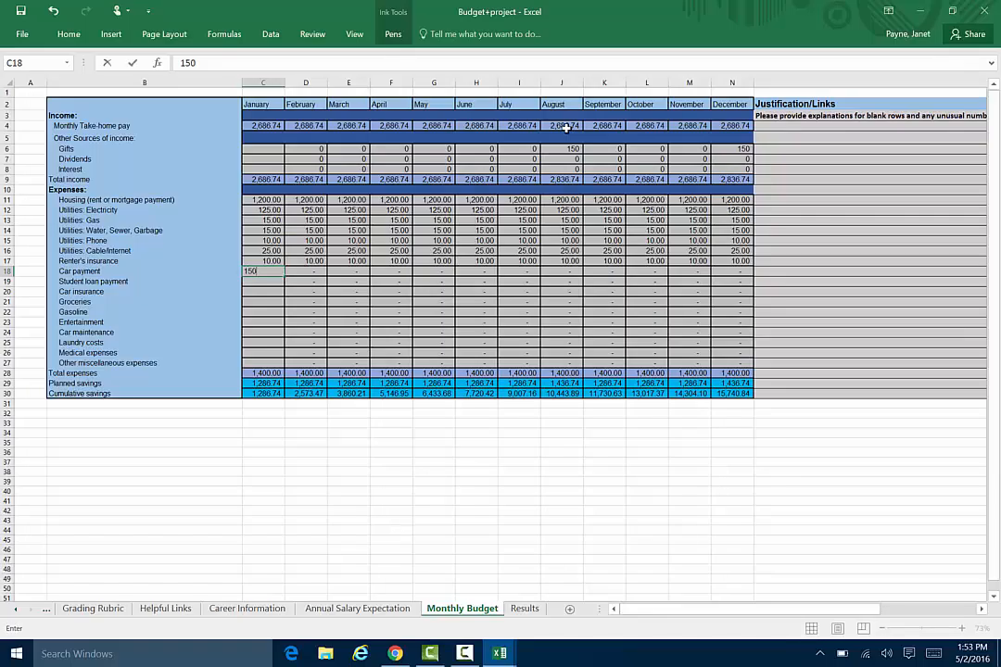
pyautogui.press('Return')
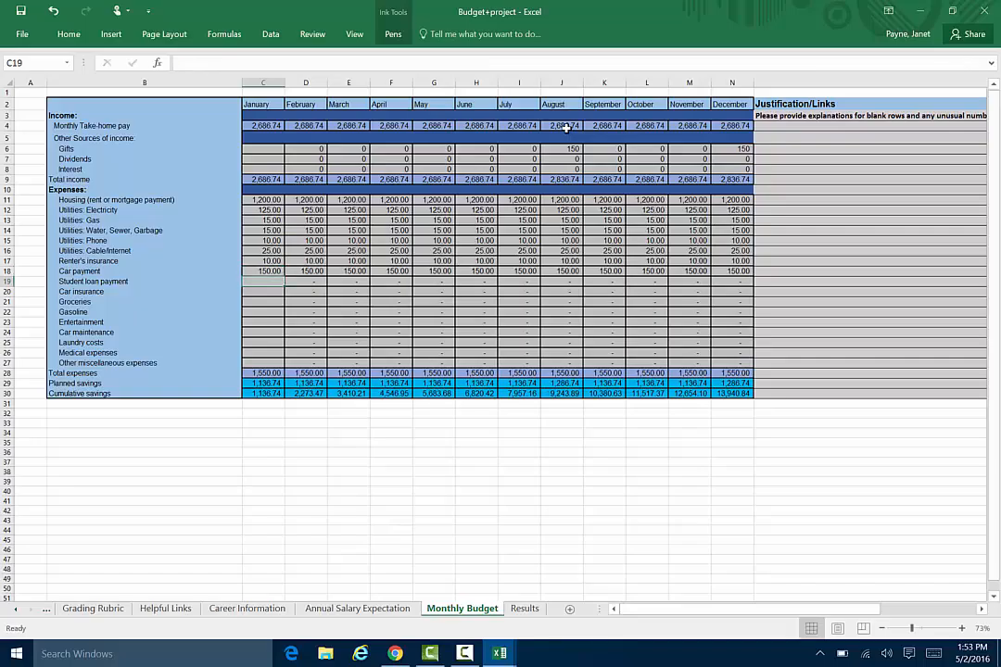
pyautogui.write('50')
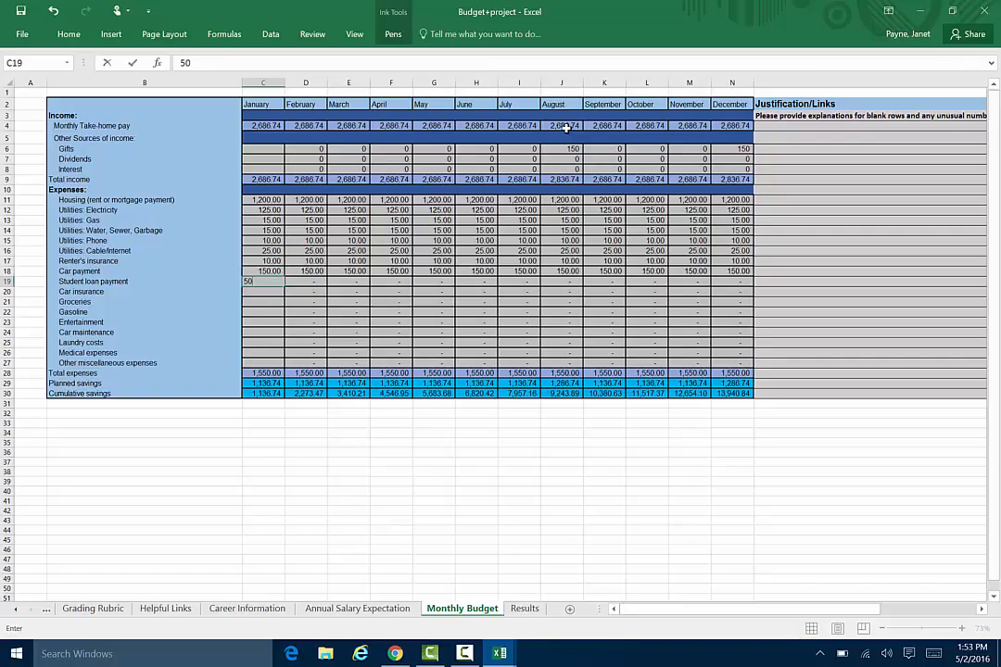
pyautogui.press('Return')
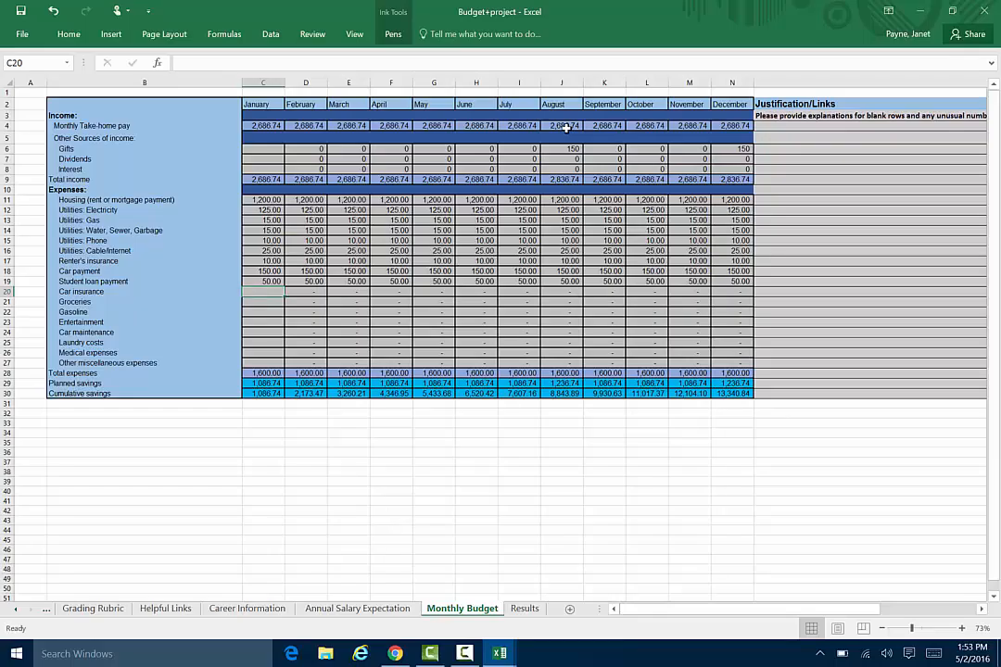
pyautogui.write('125')
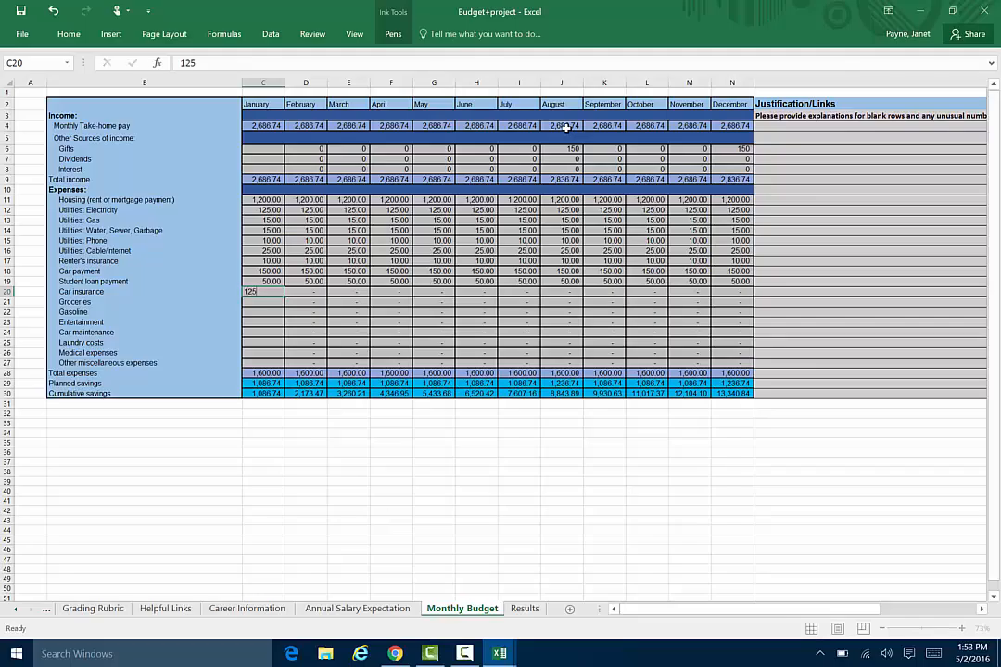
pyautogui.press('Return')
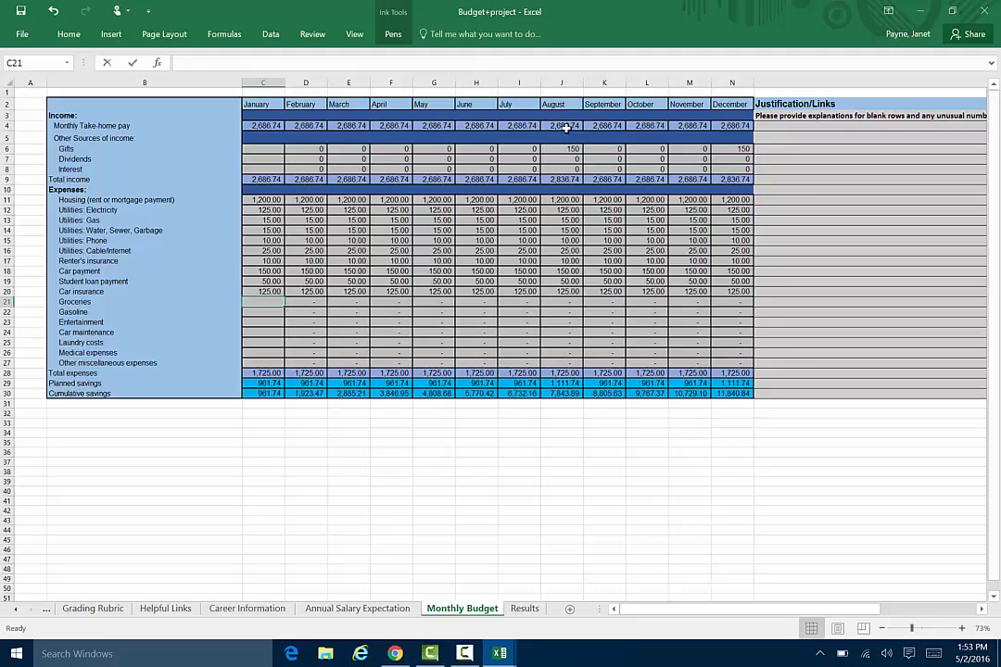
# Fill in the January expenses for groceries as 350, gasoline as 75, and entertainment as 250.
pyautogui.write('350')
pyautogui.press('Return')
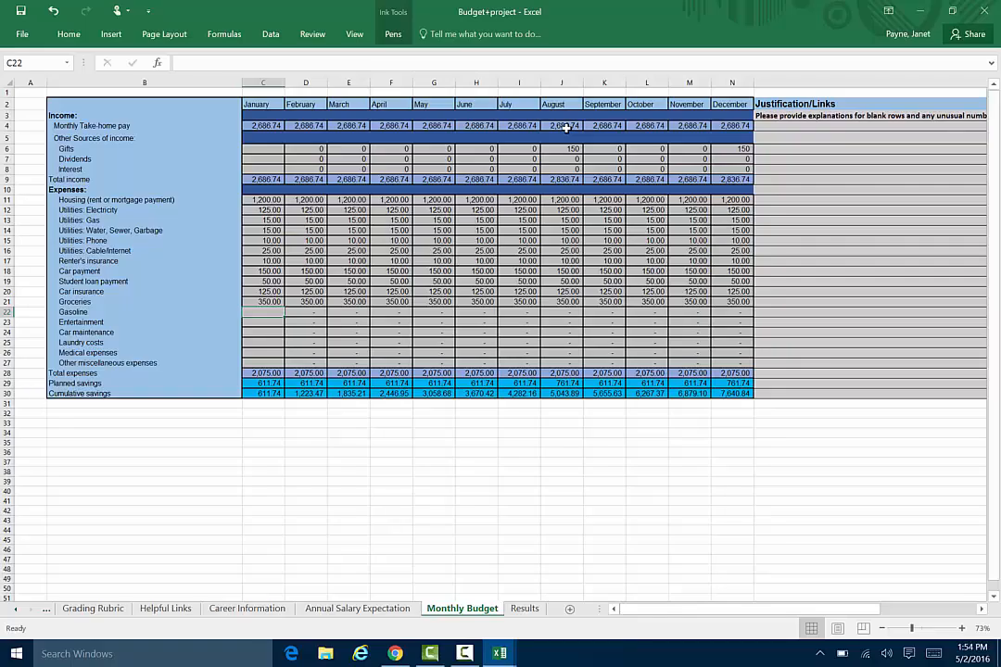
pyautogui.write('75')
pyautogui.press('Return')
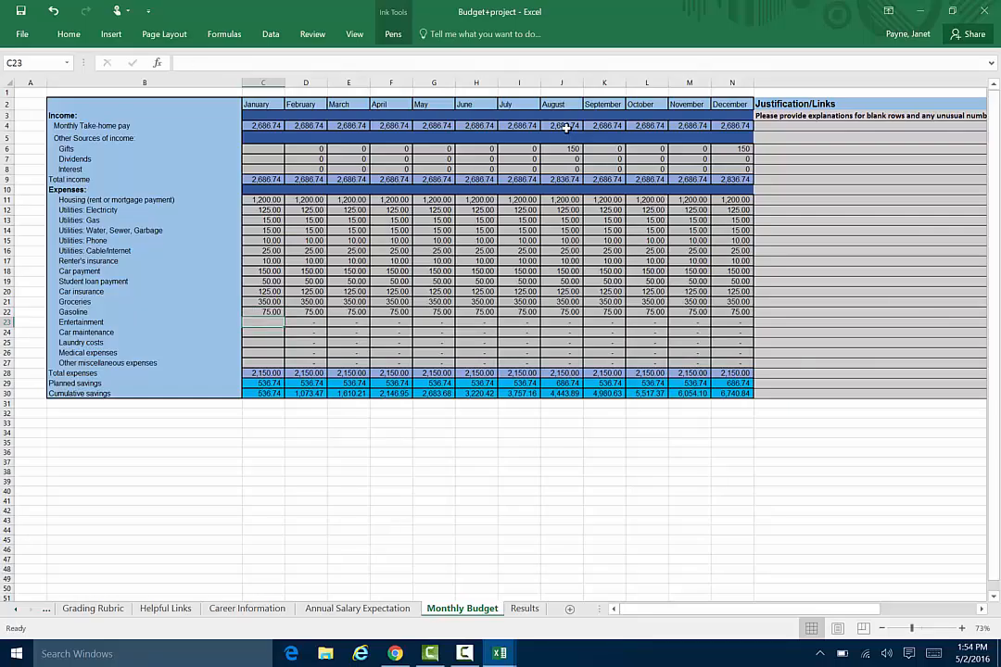
pyautogui.write('250')
pyautogui.press('Return')
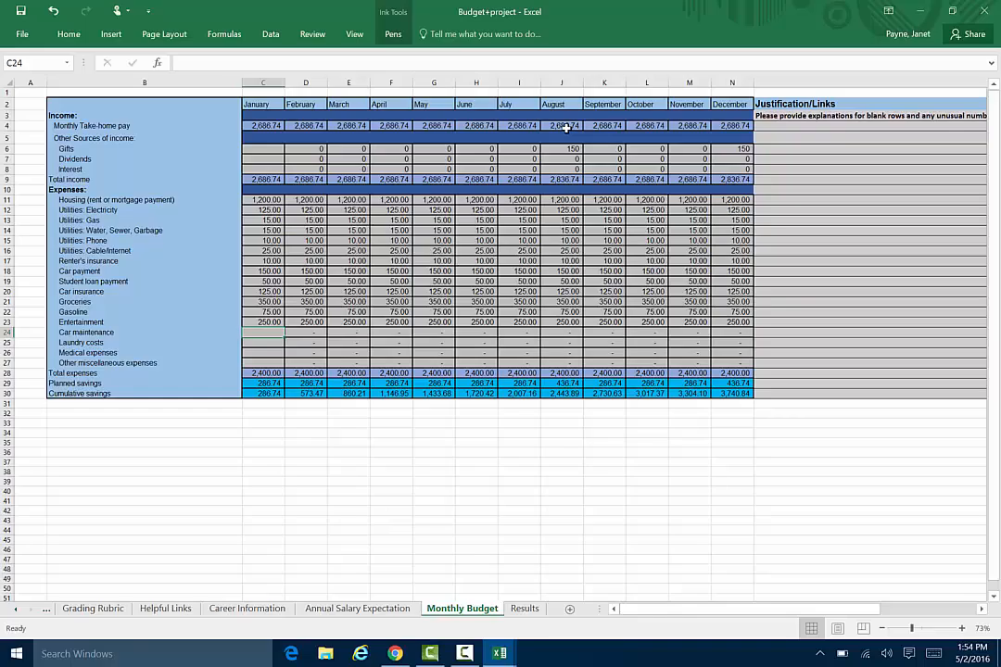
# Enter 350 as the April car maintenance expense, leaving the earlier months without an amount.
pyautogui.press('Right')
pyautogui.press('Right')
pyautogui.press('Right')
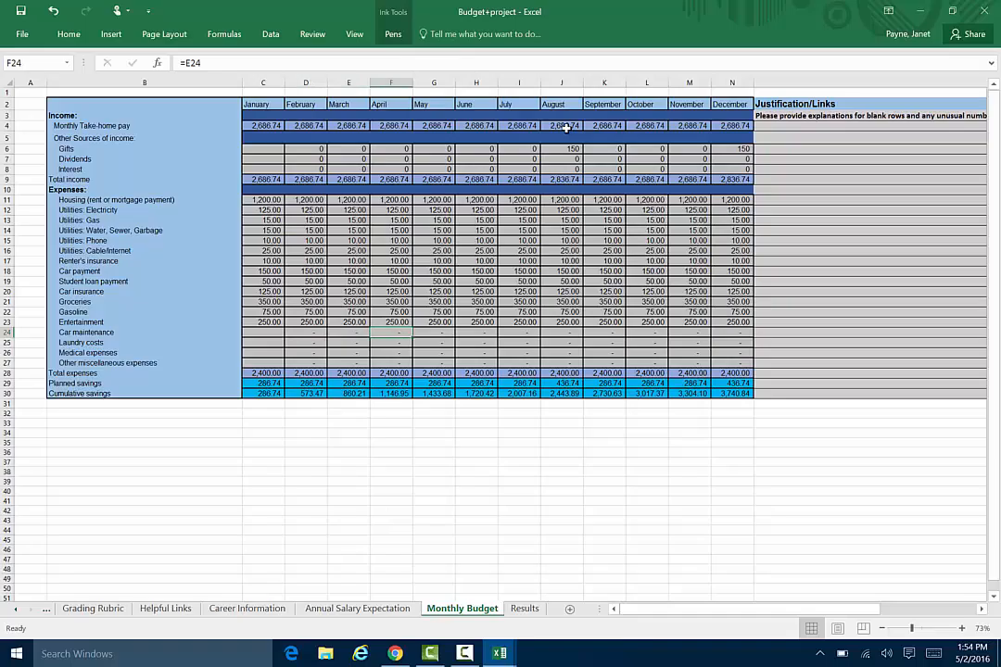
pyautogui.write('35')
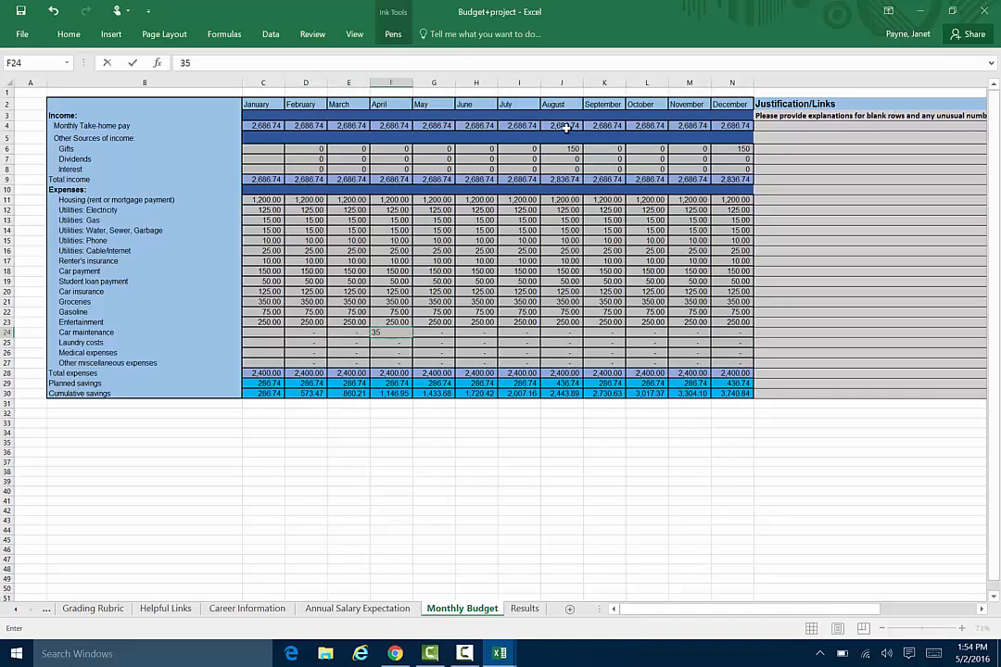
pyautogui.write('0')
pyautogui.press('Return')
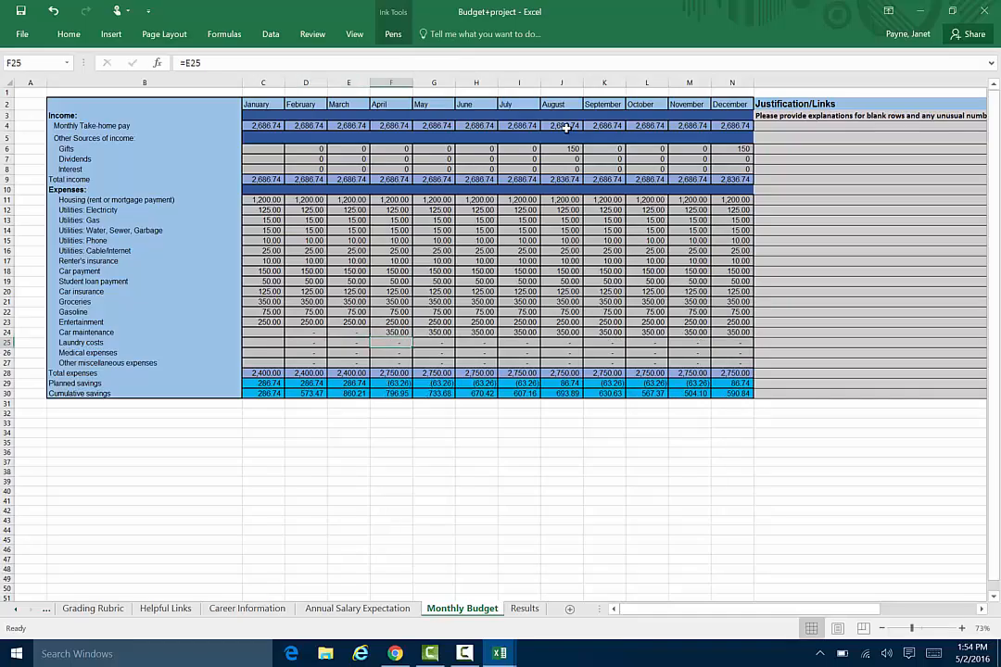
# Set the May car maintenance to 0 so the April amount does not carry into the following months.
pyautogui.press('Up')
pyautogui.press('Right')
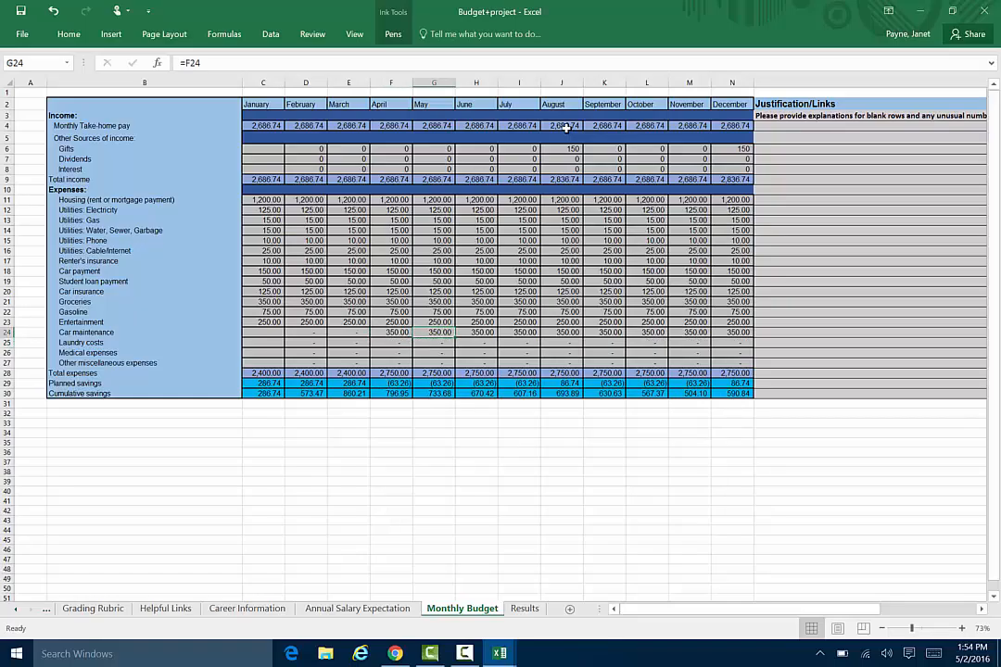
pyautogui.write('0')
pyautogui.press('Right')
pyautogui.write('0')
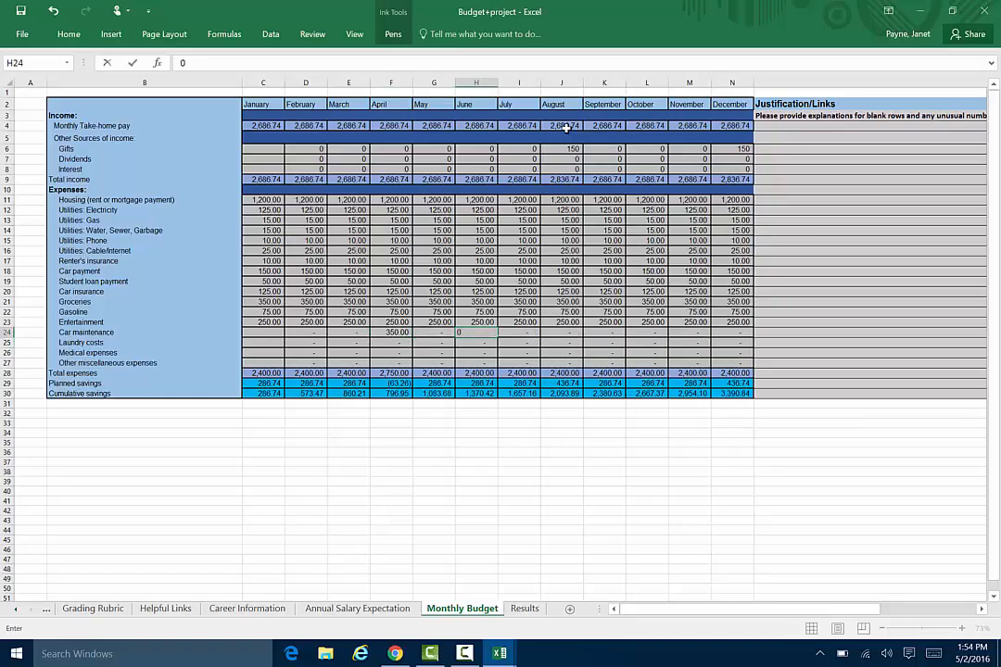
pyautogui.press('Escape')
pyautogui.press('Down')
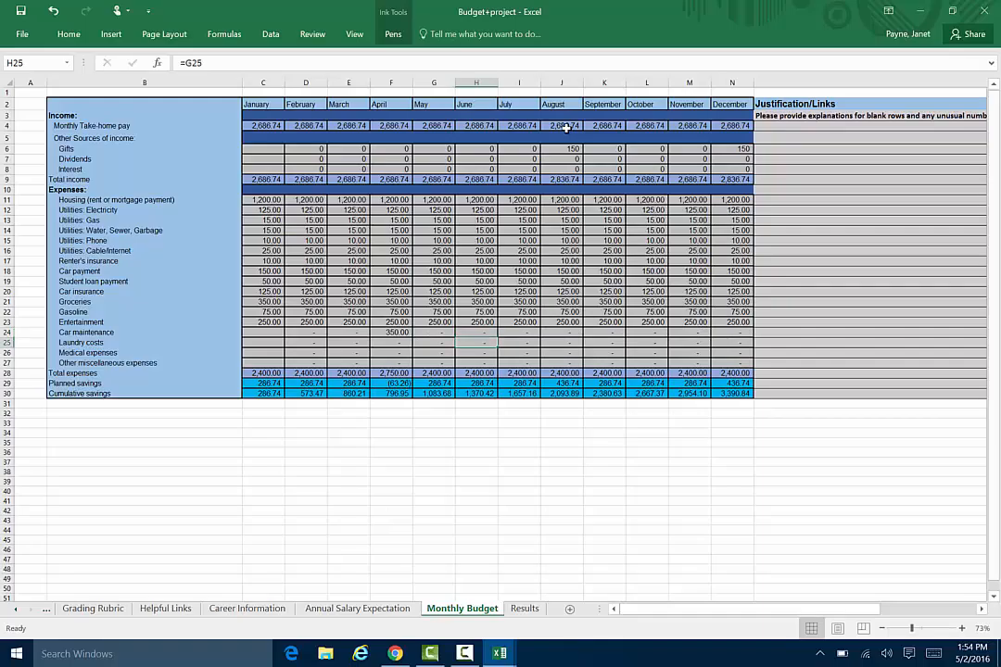
# Skip laundry costs, enter 20 as the January medical expense, and clear the February medical cell to stop the amount carrying forward.
pyautogui.press('Left')
pyautogui.press('Left')
pyautogui.press('Left')
pyautogui.press('Left')
pyautogui.press('Left')
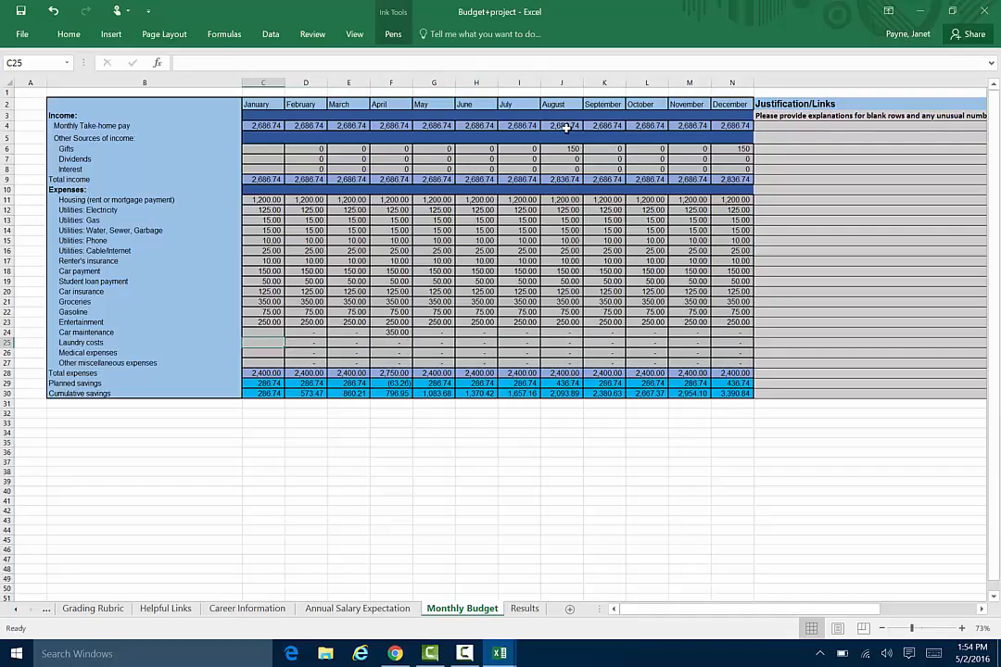
pyautogui.press('Down')
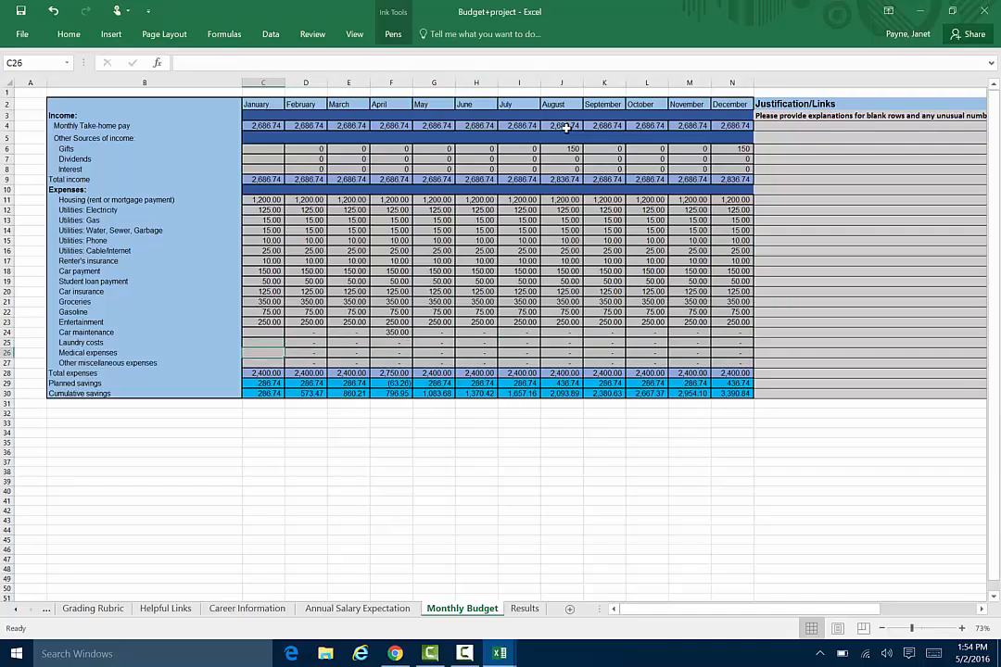
pyautogui.write('2')
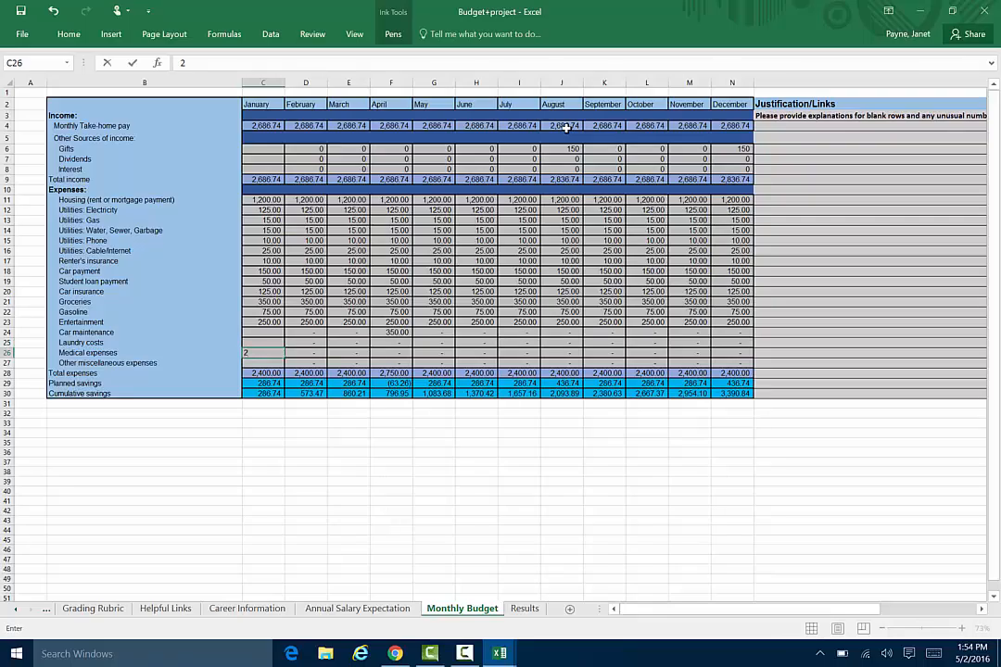
pyautogui.press('BackSpace')
pyautogui.write('20')
pyautogui.press('Tab')
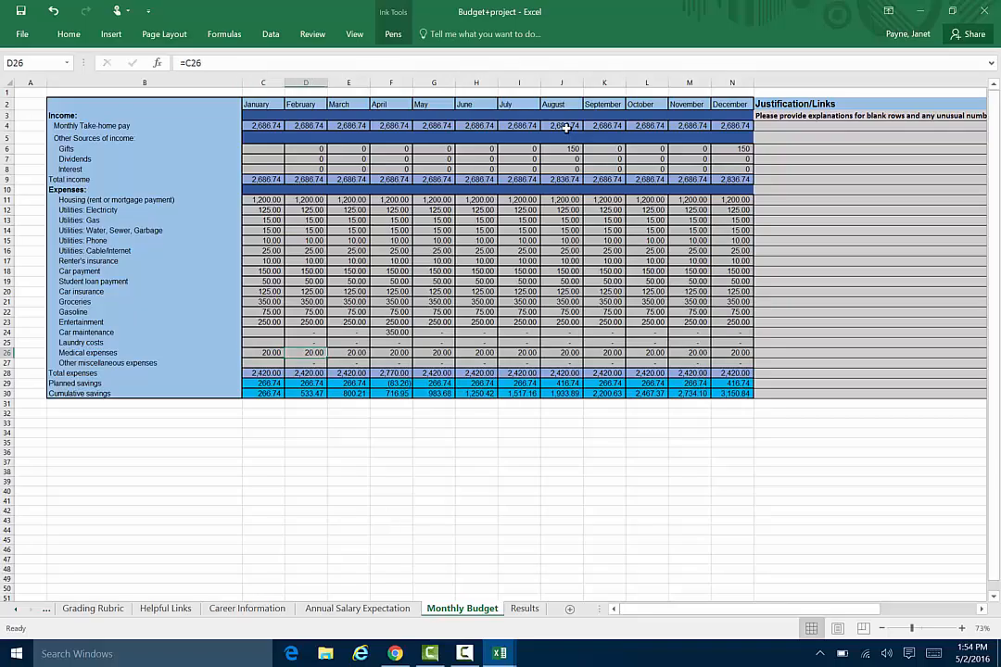
pyautogui.press('Delete')
pyautogui.press('Right')
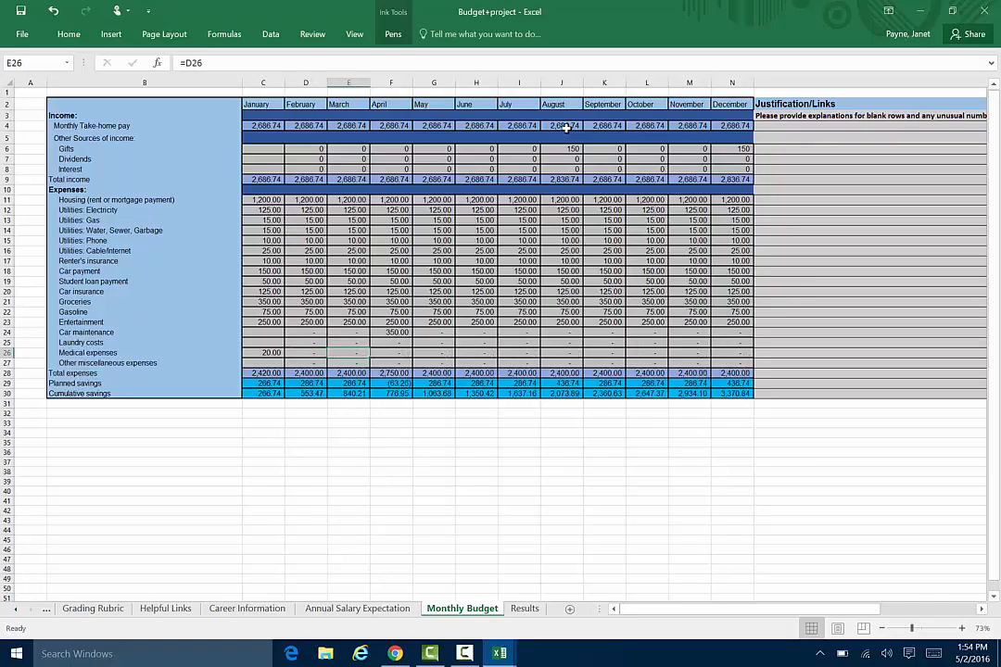
# Enter 20 as the May medical expense and set June to 0 so it does not repeat.
pyautogui.press('Right')
pyautogui.press('Right')
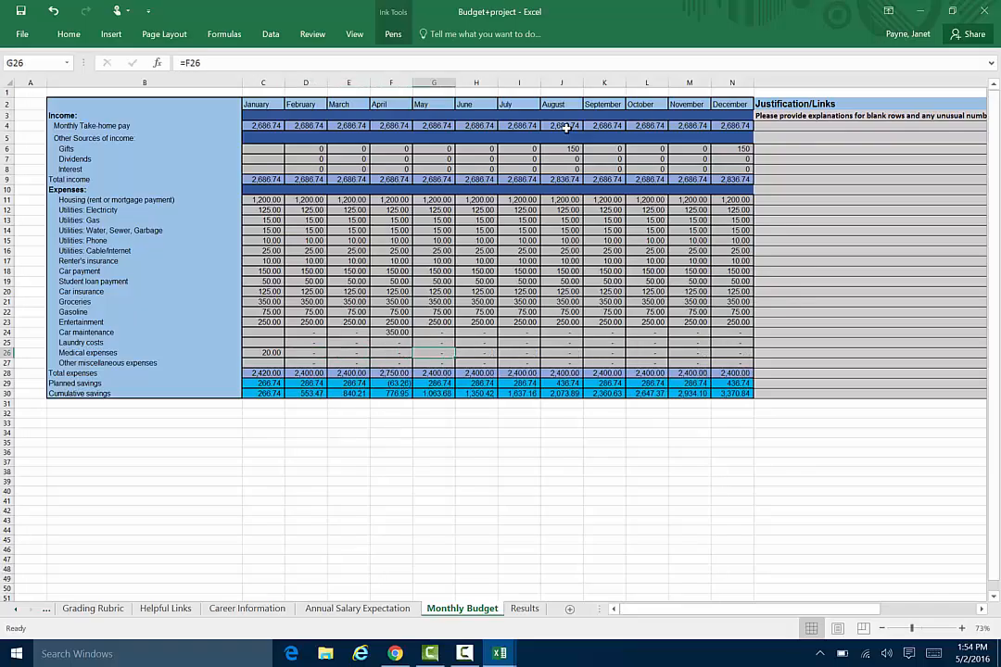
pyautogui.write('20')
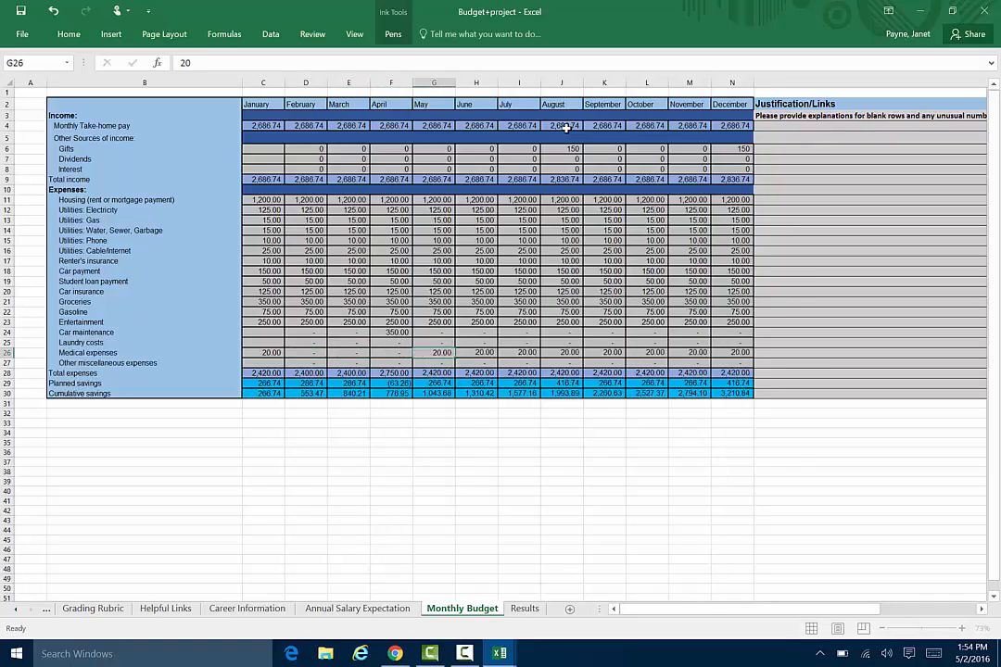
pyautogui.press('Right')
pyautogui.write('0')
pyautogui.press('Right')
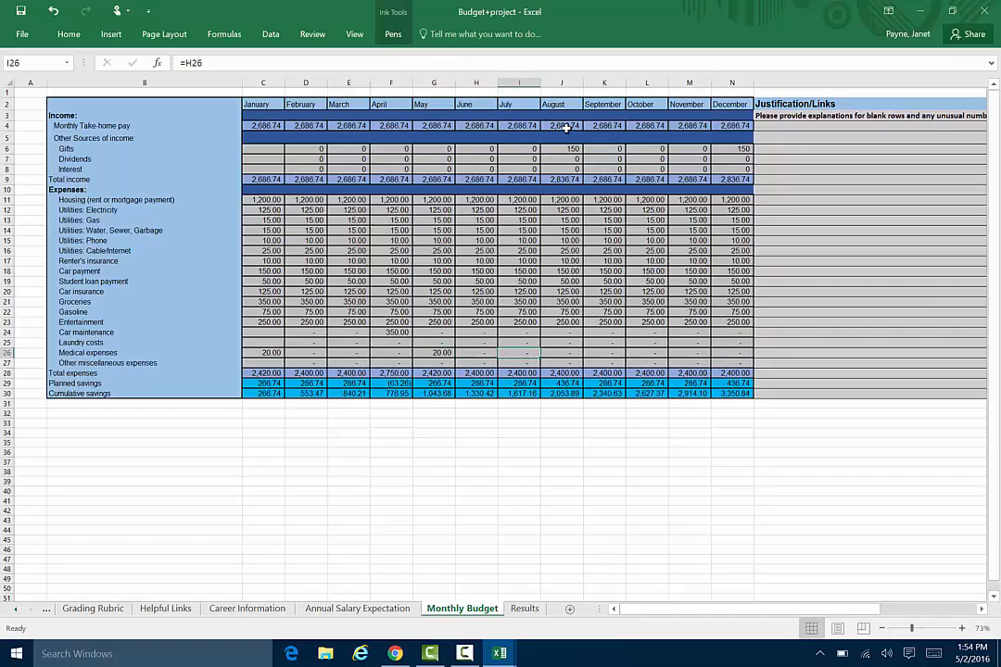
# Enter 20 as the September medical expense and set October to 0 so it does not repeat.
pyautogui.press('Right')
pyautogui.press('Right')
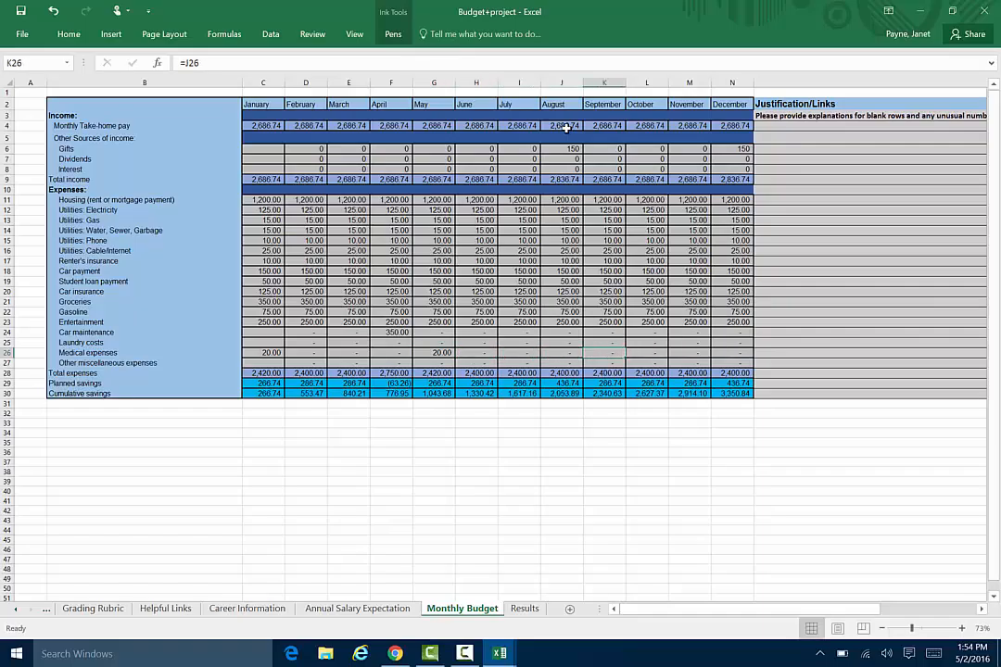
pyautogui.write('20')
pyautogui.press('Right')
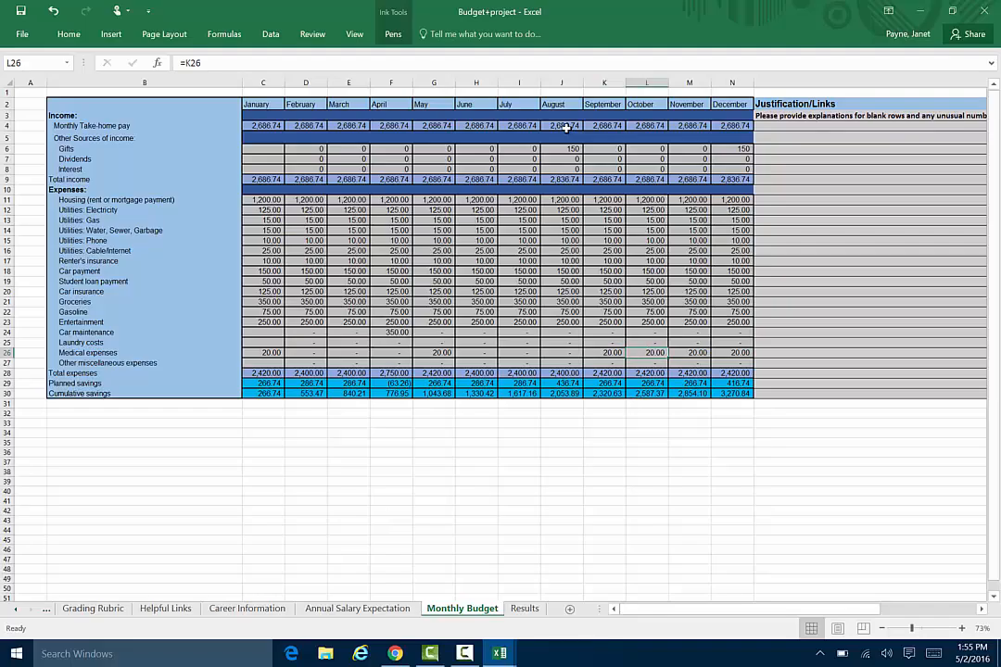
pyautogui.write('0')
pyautogui.press('Right')
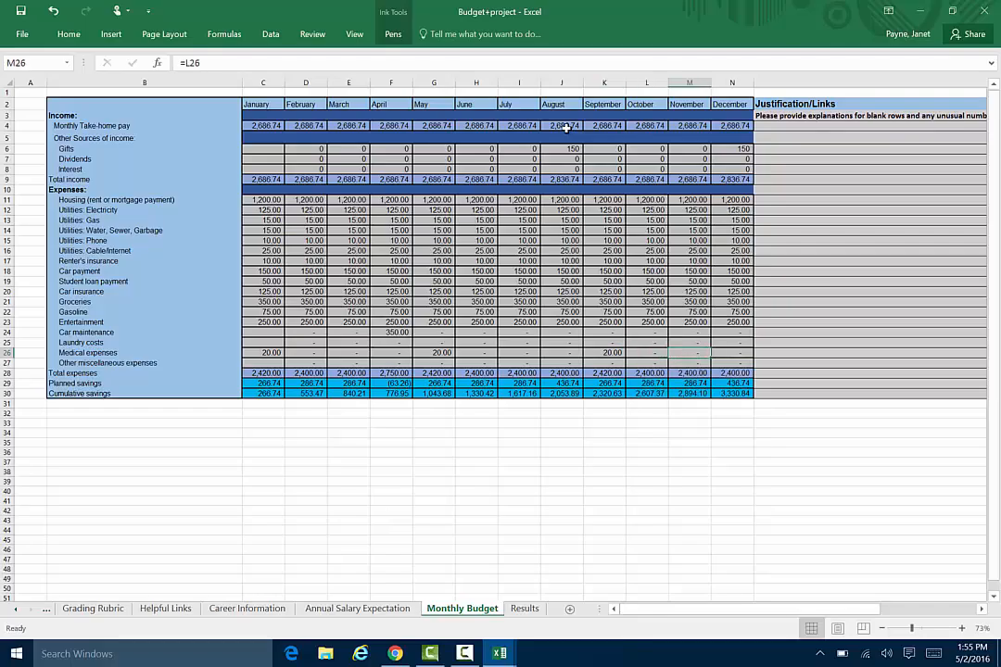
# Enter 200 as the January amount for other miscellaneous expenses.
pyautogui.press('Down')
pyautogui.press('Left')
pyautogui.press('Left')
pyautogui.press('Left')
pyautogui.press('Left')
pyautogui.press('Left')
pyautogui.press('Left')
pyautogui.press('Left')
pyautogui.press('Left')
pyautogui.press('Left')
pyautogui.press('Left')
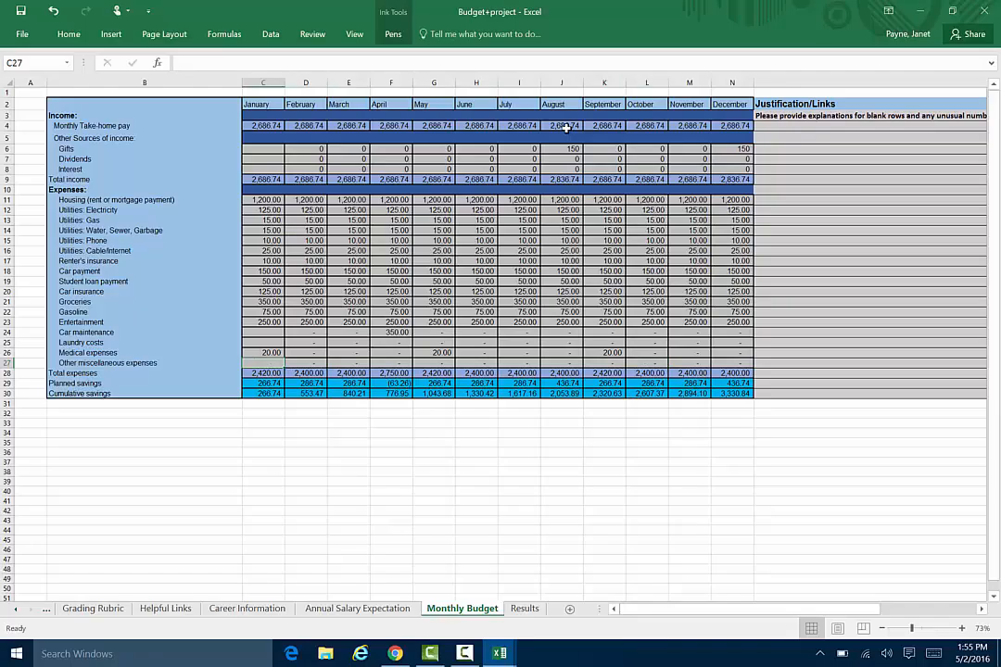
pyautogui.write('200')
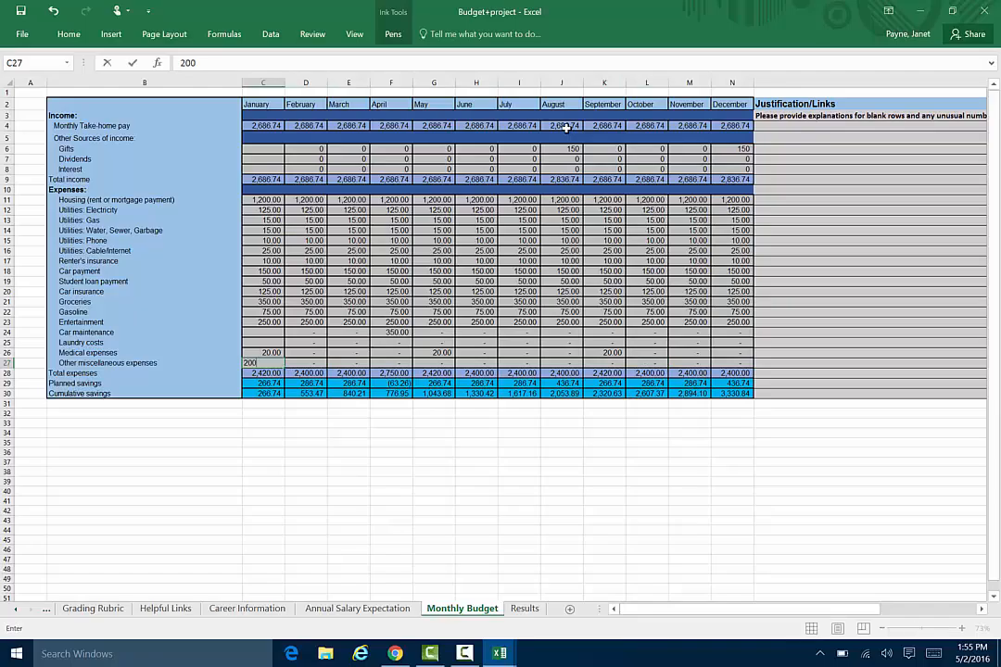
pyautogui.press('Right')
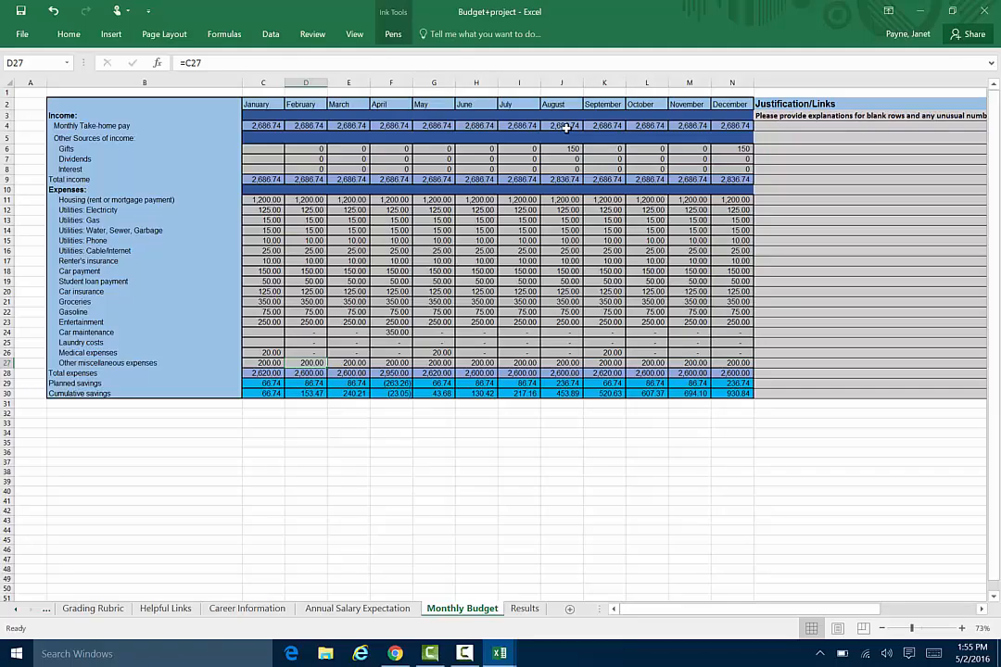
# Review the completed monthly budget rows through December together with the Justification/Links column.
pyautogui.press('Down')
pyautogui.press('Down')
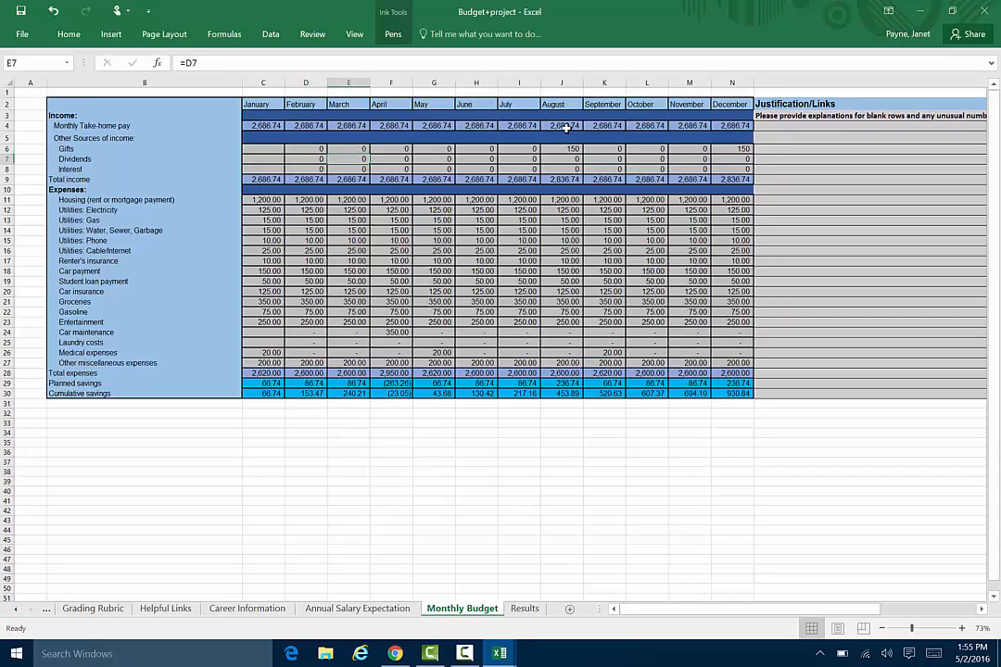
pyautogui.press('Right')
pyautogui.press('Right')
pyautogui.press('Right')
pyautogui.press('Right')
pyautogui.press('Right')
pyautogui.press('Right')
pyautogui.press('Right')
pyautogui.press('Right')
pyautogui.press('Right')
pyautogui.press('Right')
pyautogui.press('Right')
pyautogui.press('Right')
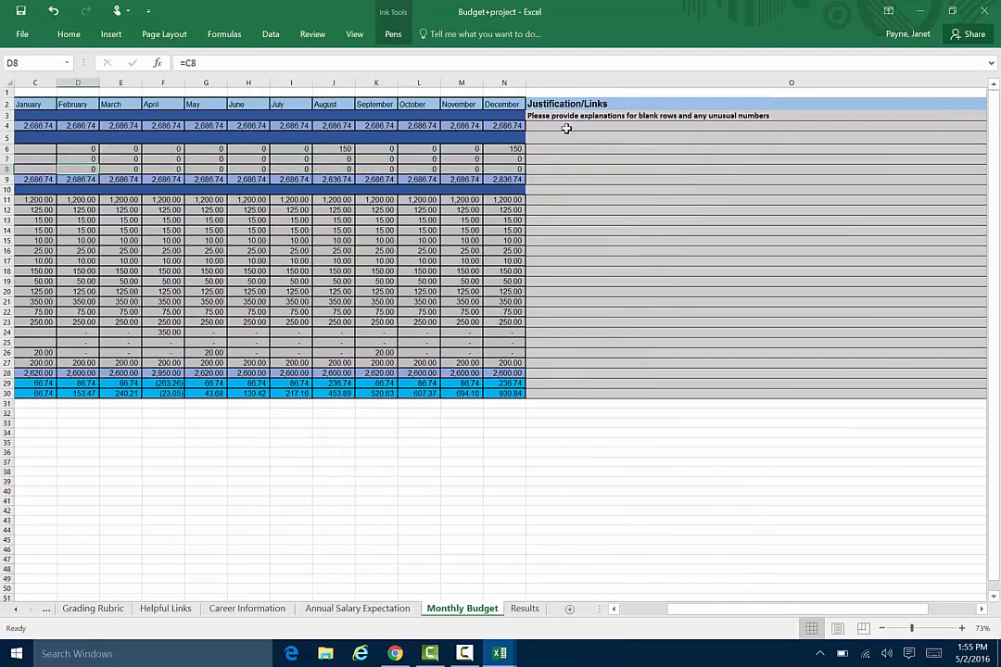
pyautogui.press('Down')
pyautogui.press('Down')
pyautogui.press('Down')
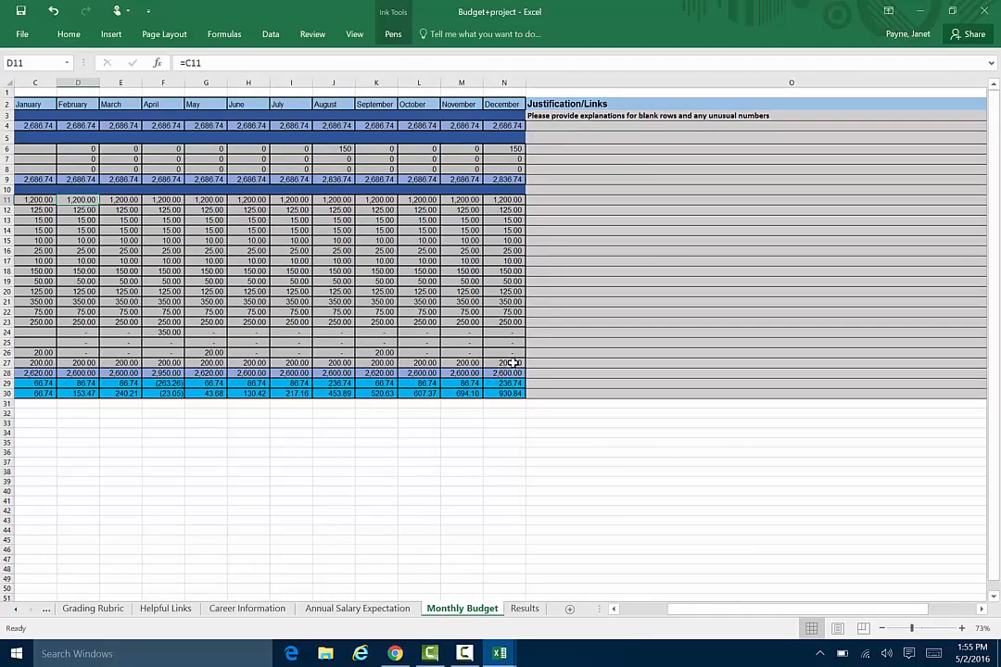
pyautogui.click(494, 360)
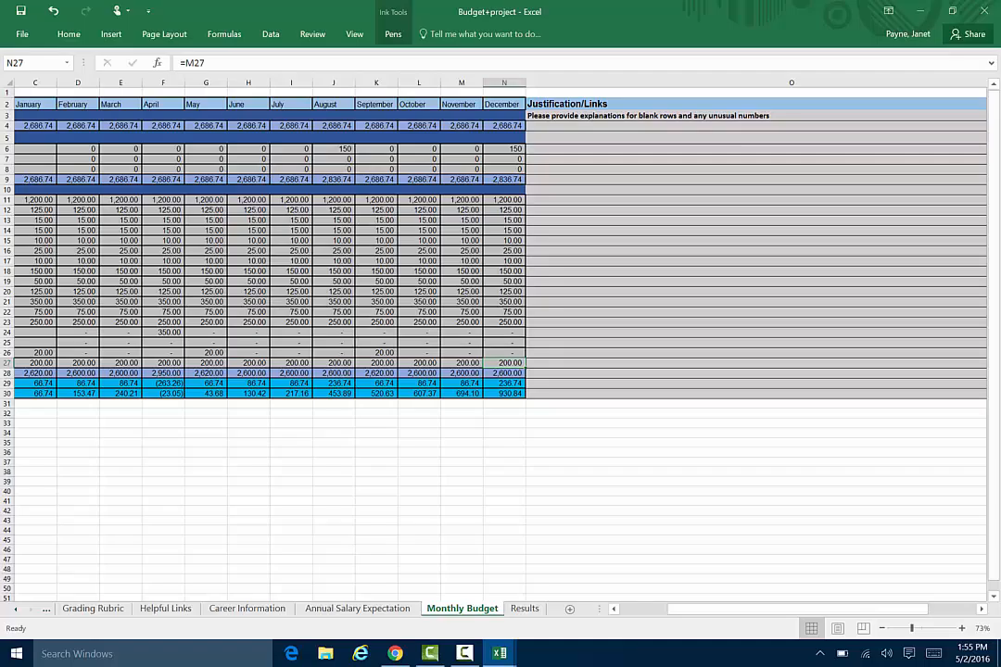
# Open the Results sheet to review the retirement and liquid savings figures.
pyautogui.click(525, 608)
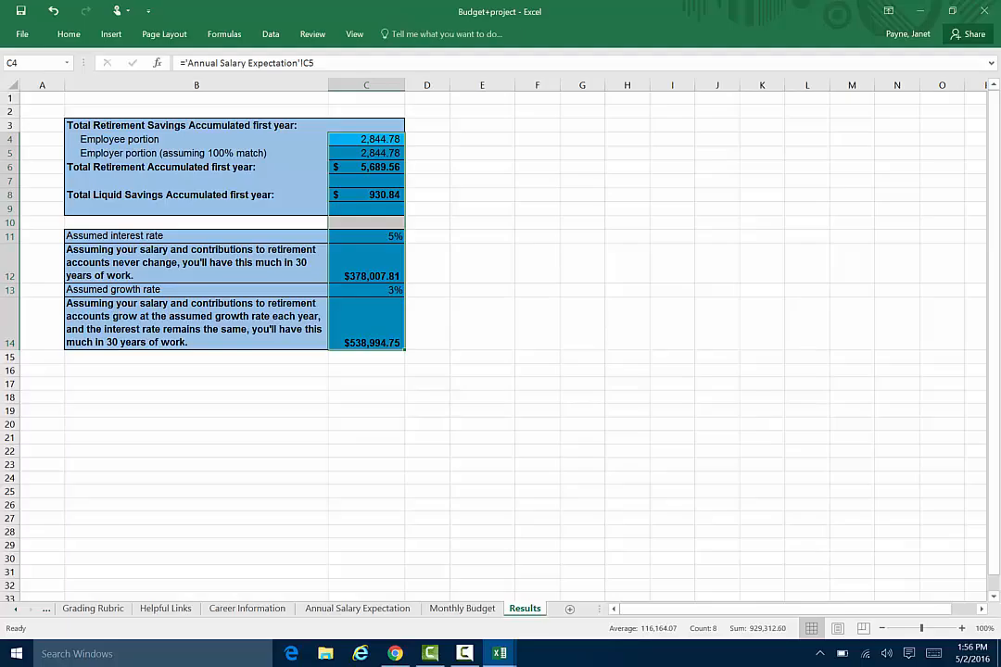
# Review the point allocation on the Grading Rubric sheet and the final guidance on the Instructions sheet.
pyautogui.click(94, 604)
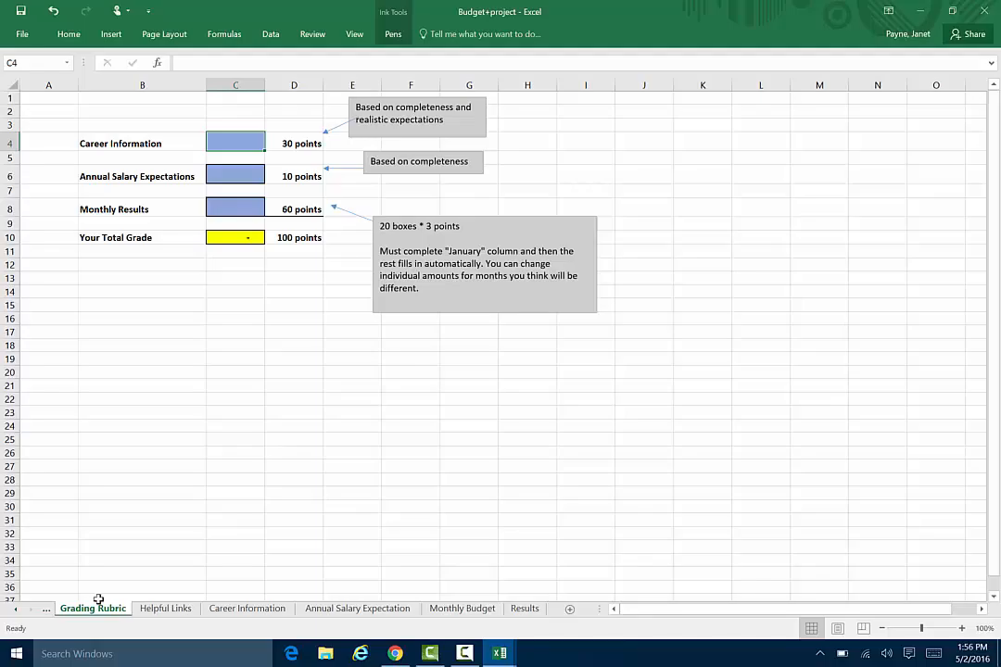
pyautogui.click(98, 597)
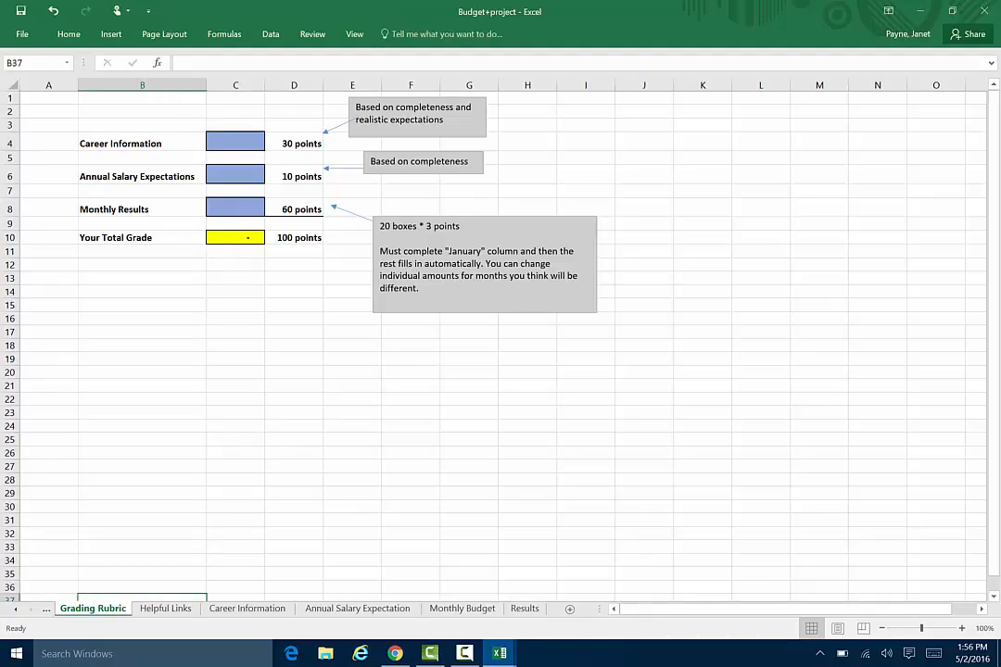
pyautogui.click(45, 608)
pyautogui.click(82, 608)
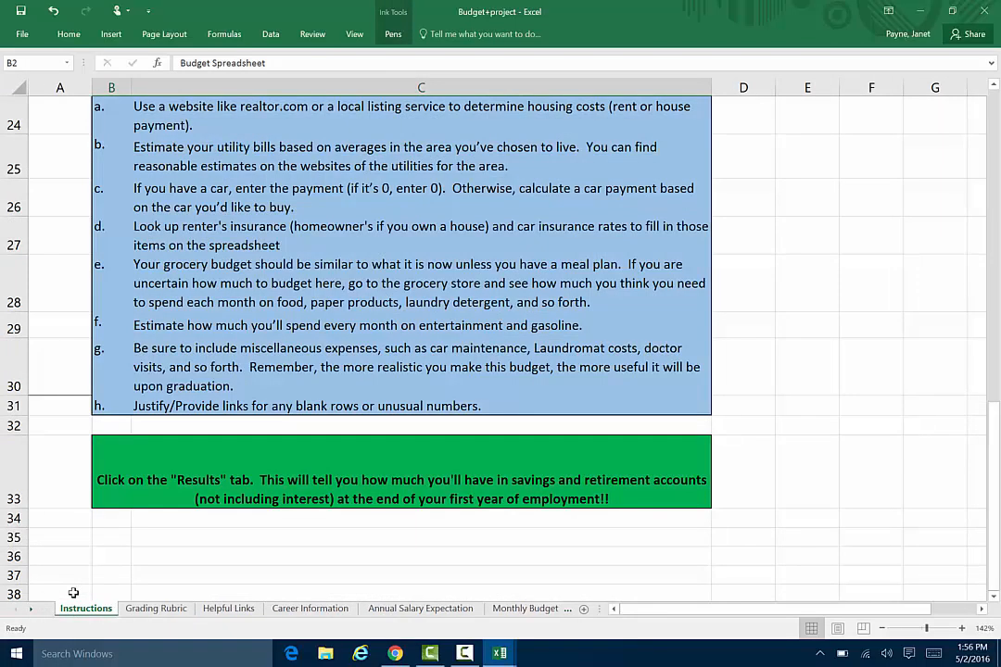
# On the Monthly Budget sheet, enter "Gifts from parents for birthday and Christmas" as the justification for the Gifts row.
pyautogui.click(525, 608)
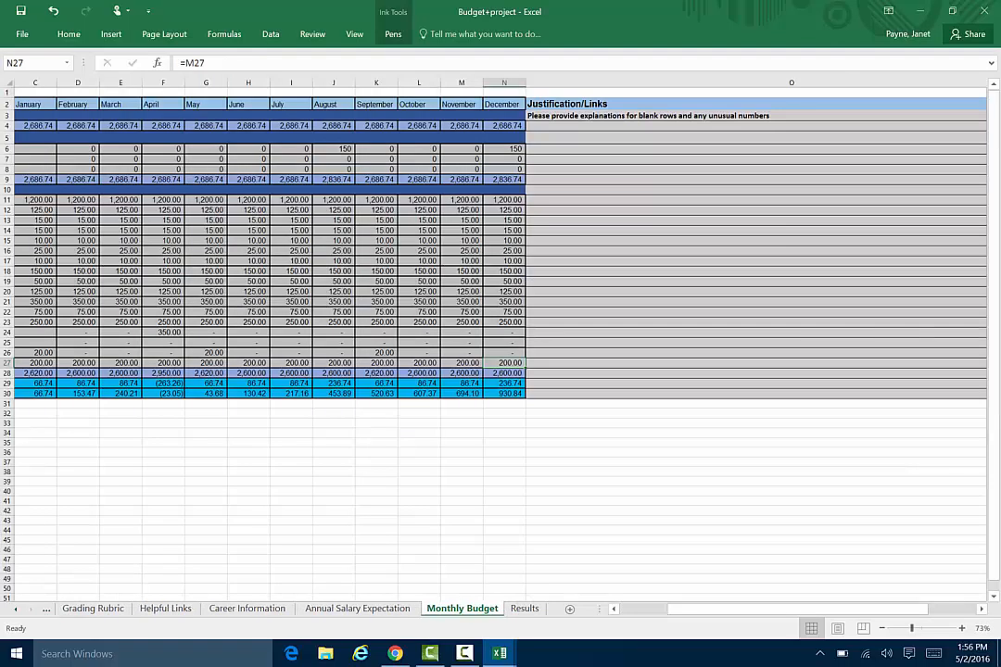
pyautogui.click(636, 189)
pyautogui.click(594, 149)
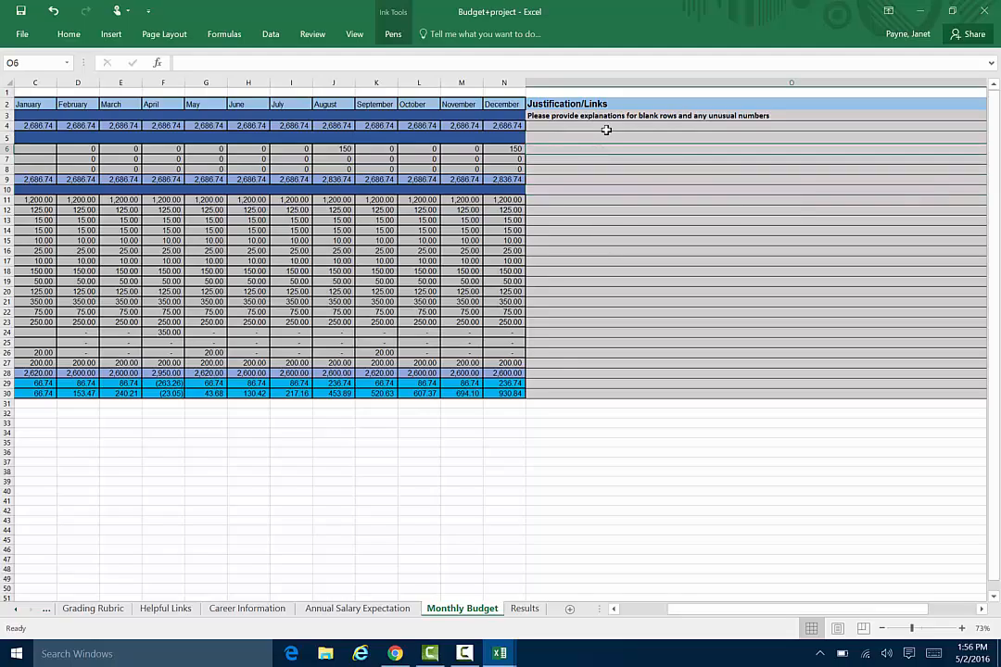
pyautogui.write('Gif')
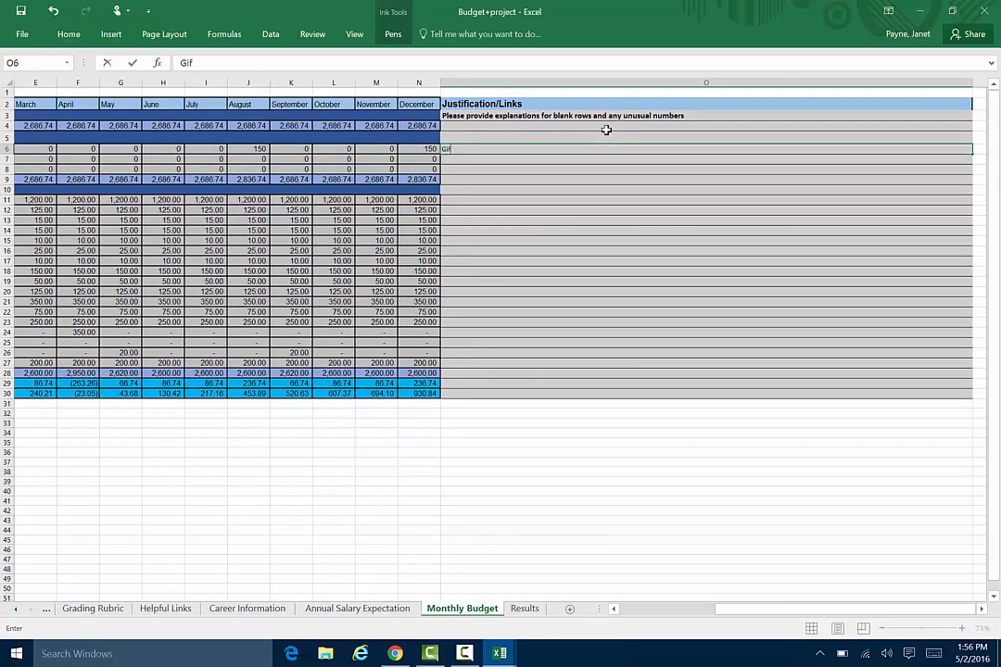
pyautogui.write('ts from parents for b')
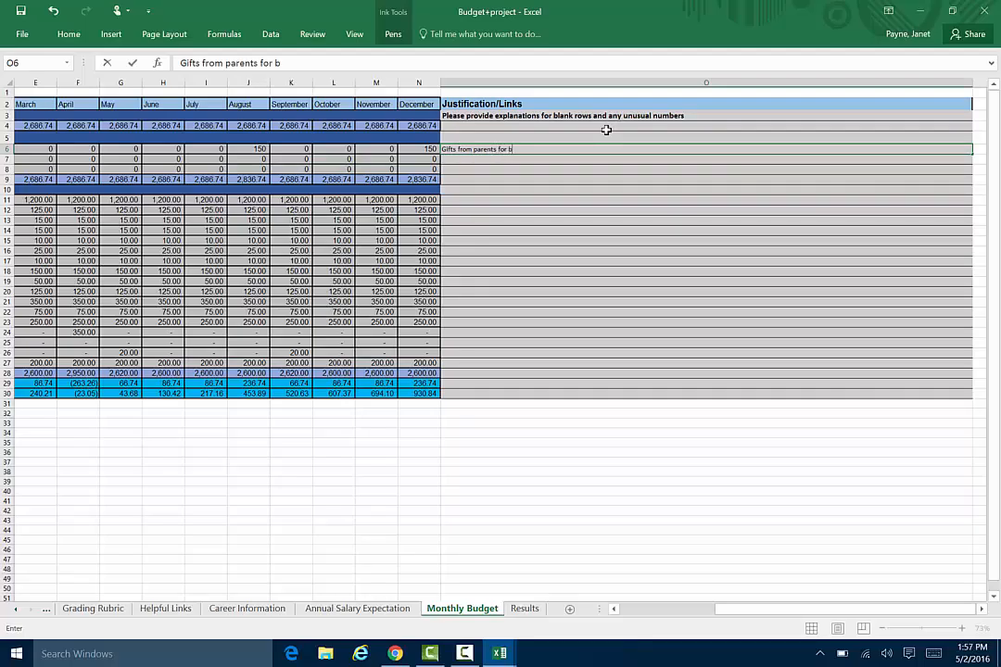
pyautogui.write('irthday and Chris')
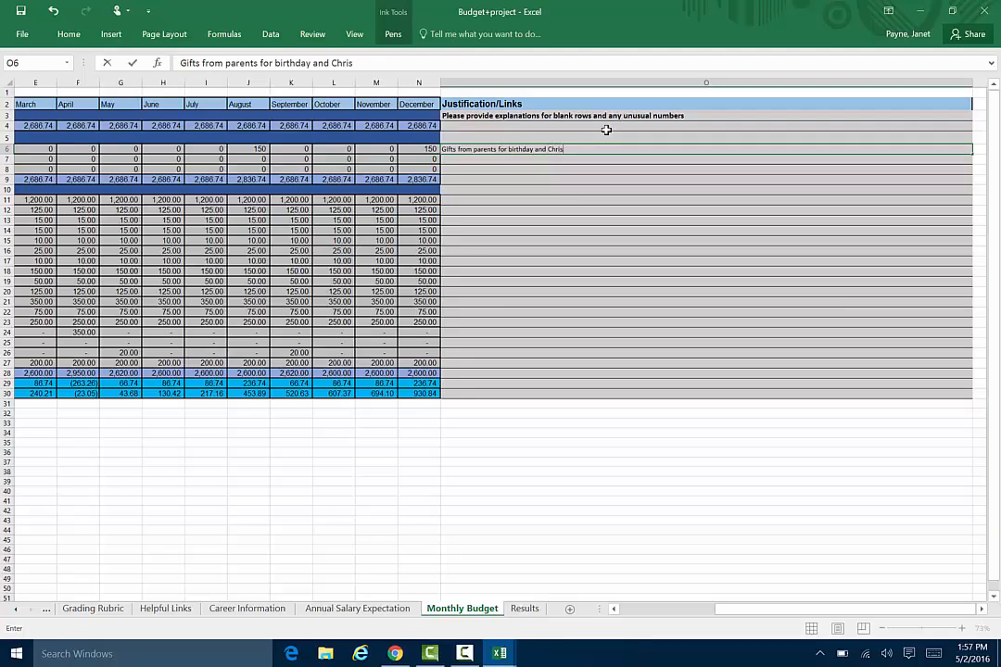
pyautogui.write('tamas')
pyautogui.press('Return')
pyautogui.press('Return')
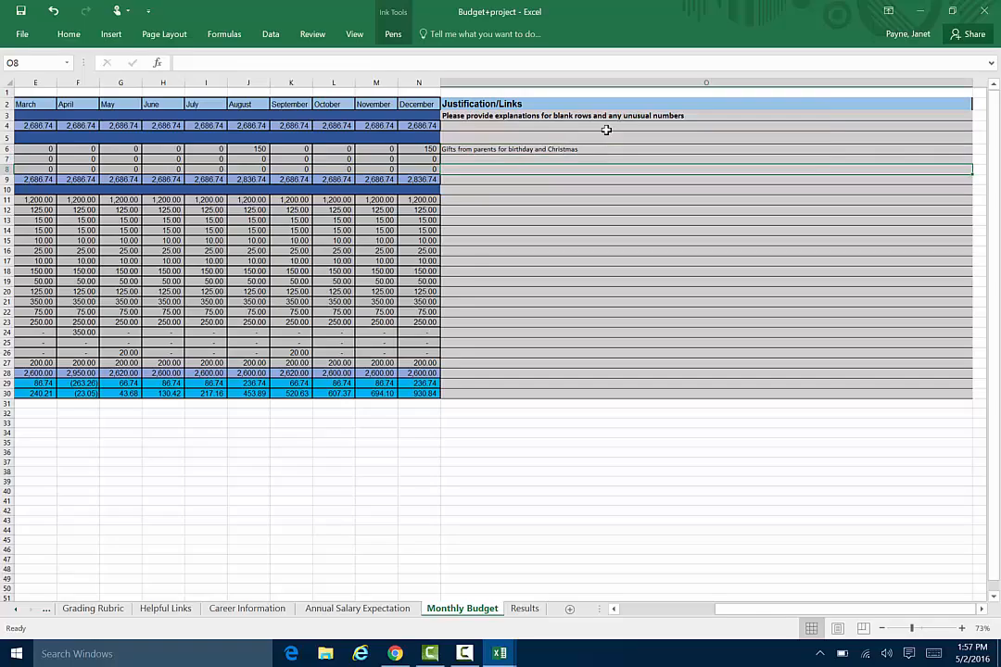
# Examine the remaining income and expense rows of the monthly budget for blank or unusual amounts needing justification.
pyautogui.press('Down')
pyautogui.press('Down')
pyautogui.press('Down')
pyautogui.press('Down')
pyautogui.press('Down')
pyautogui.press('Down')
pyautogui.press('Down')
pyautogui.press('Down')
pyautogui.press('Down')
pyautogui.press('Down')
pyautogui.press('Down')
pyautogui.press('Down')
pyautogui.press('Down')
pyautogui.press('Down')
pyautogui.press('Down')
pyautogui.press('Down')
pyautogui.press('Down')
pyautogui.press('Down')
pyautogui.press('Down')
pyautogui.press('Down')
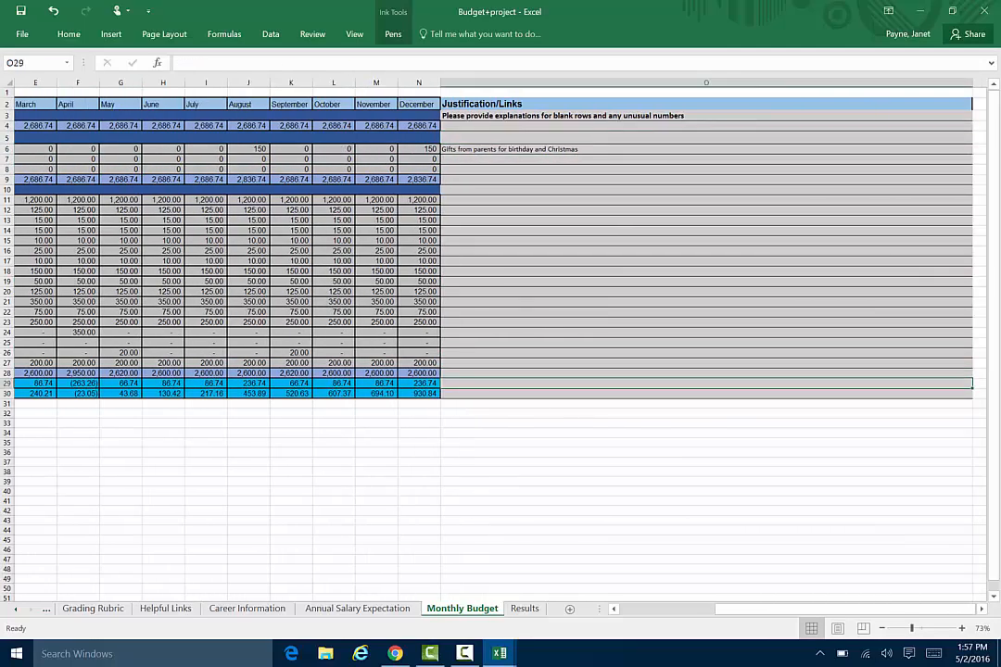
pyautogui.click(174, 262)
pyautogui.press('Left')
pyautogui.press('Left')
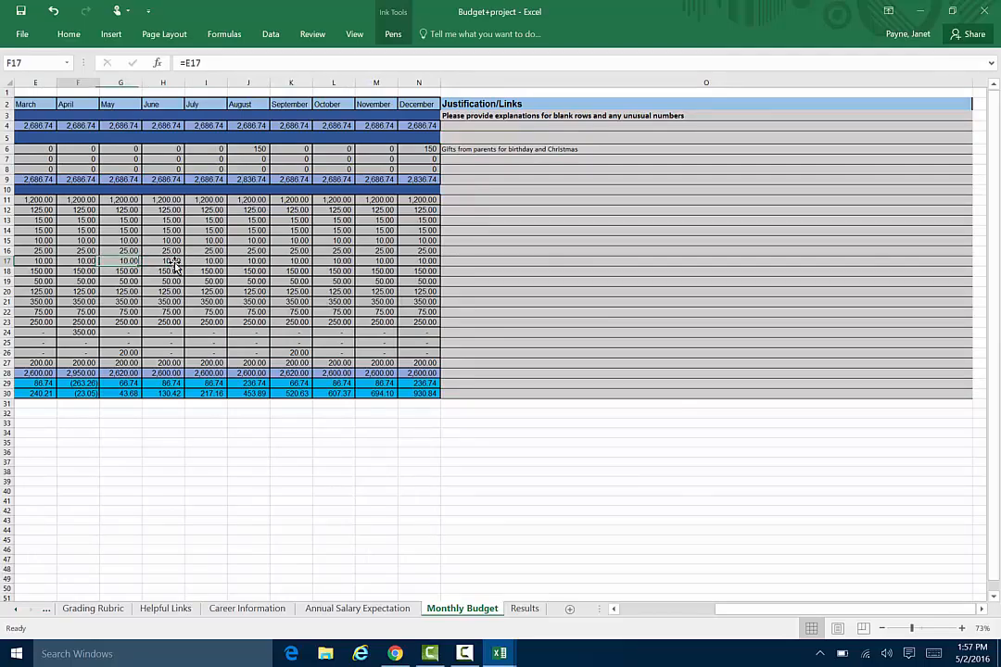
pyautogui.press('Up')
pyautogui.press('Right')
pyautogui.press('Right')
pyautogui.press('Right')
pyautogui.press('Right')
pyautogui.press('Right')
pyautogui.press('Left')
pyautogui.press('Left')
pyautogui.press('Left')
pyautogui.press('Left')
pyautogui.press('Right')
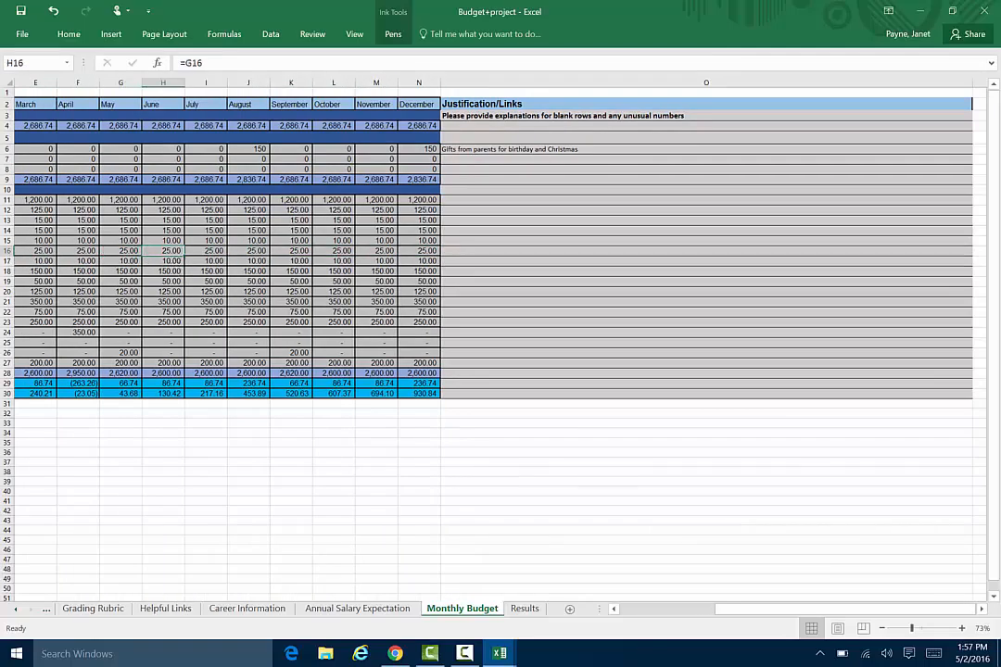
pyautogui.hscroll(-4, 549, 533)
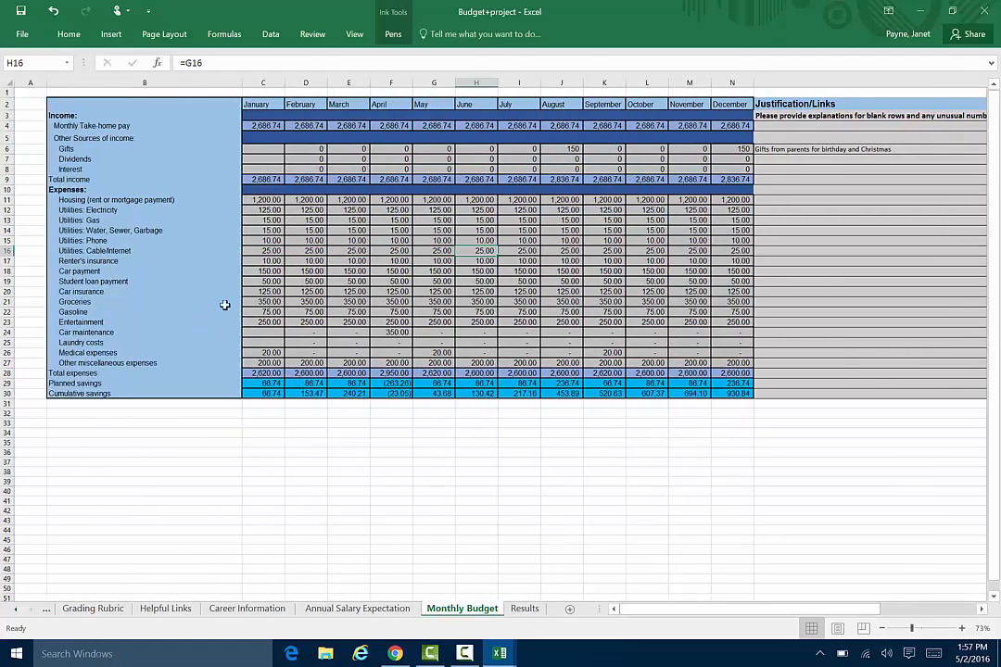
pyautogui.click(272, 302)
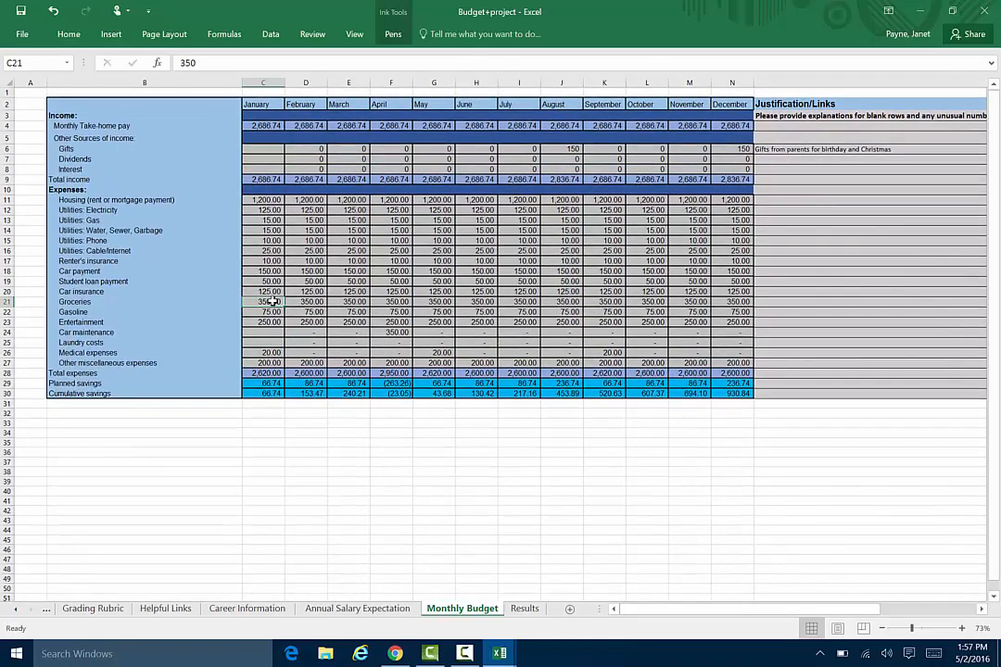
# Save the workbook to the Desktop as an Excel Workbook, using the student's last name followed by first name as file name.
pyautogui.click(19, 29)
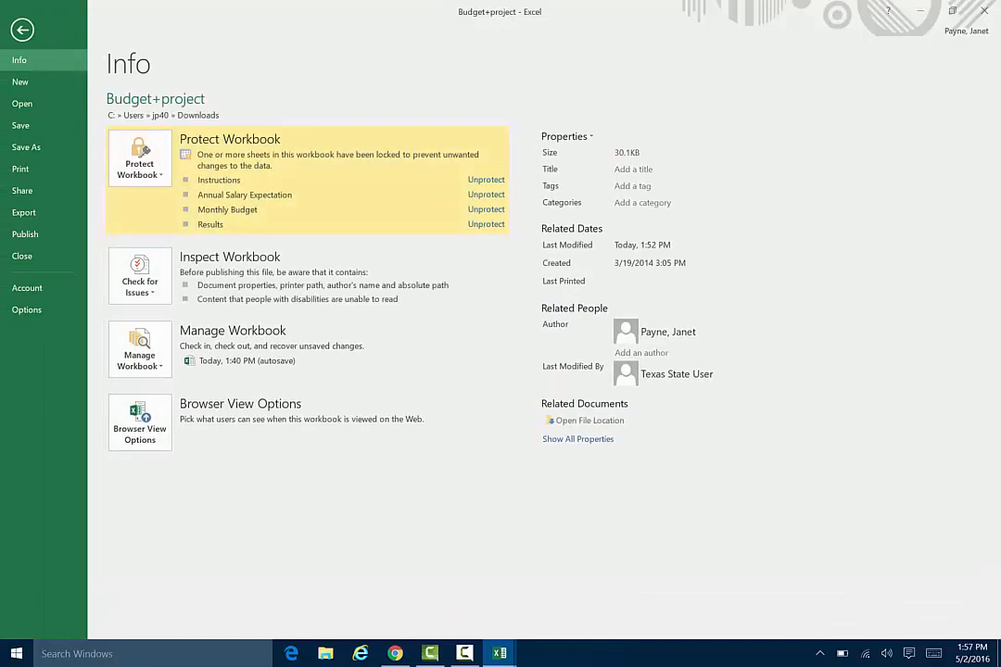
pyautogui.click(35, 144)
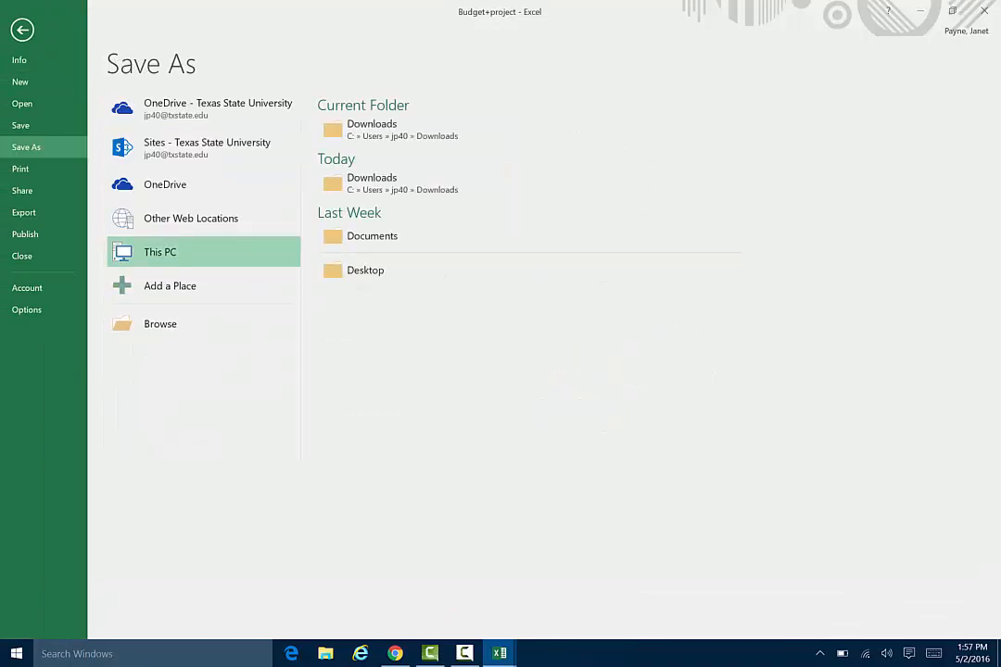
pyautogui.click(365, 270)
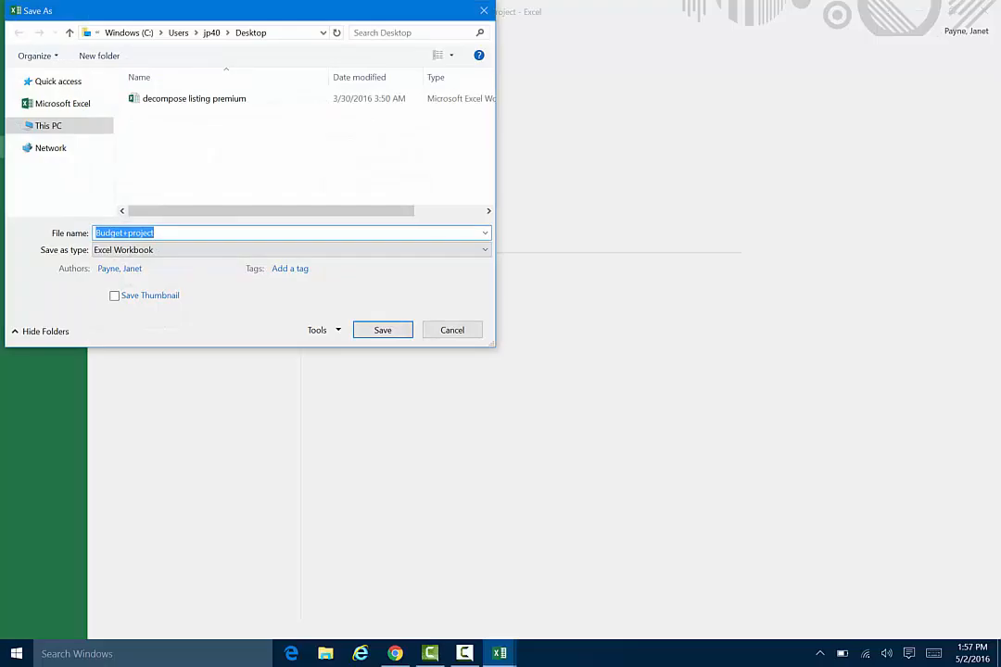
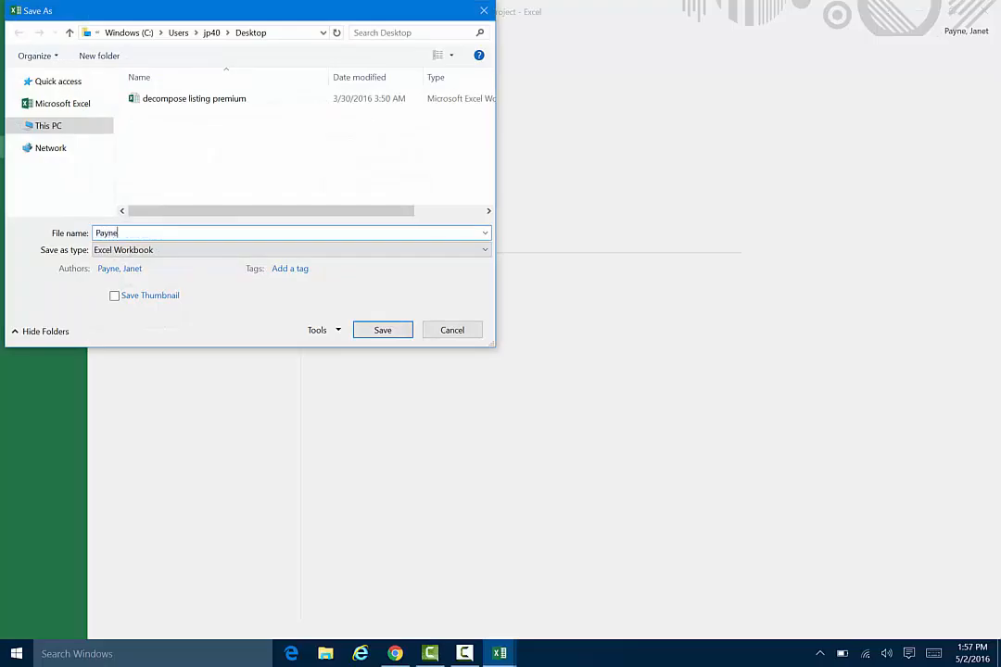
pyautogui.press('Return')
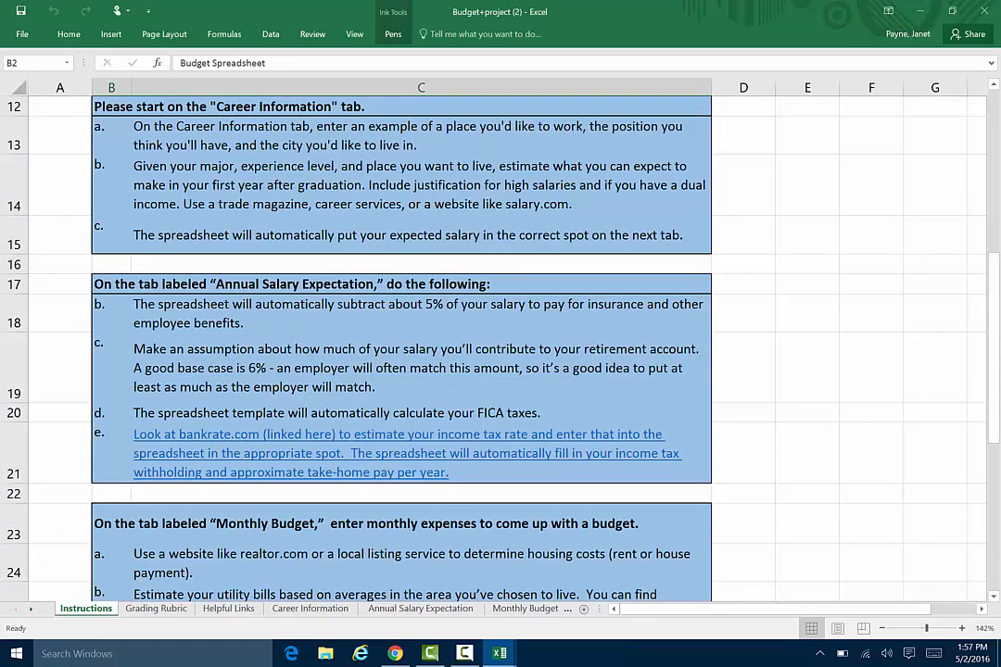
# Close the extra workbooks Budget+project (2) and Budget+project (1) without saving their changes.
pyautogui.click(984, 10)
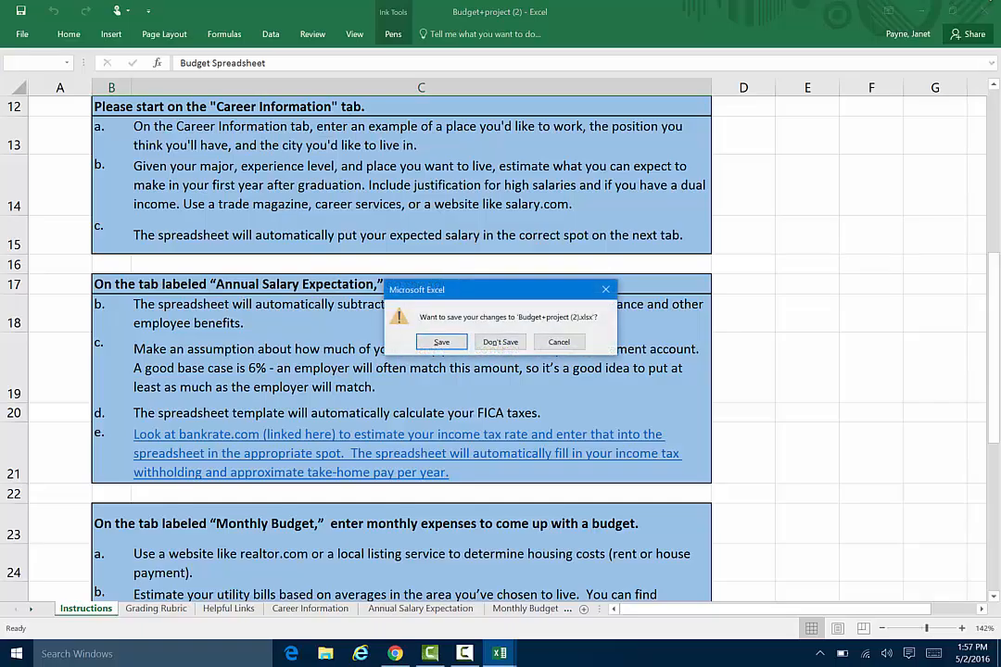
pyautogui.click(503, 342)
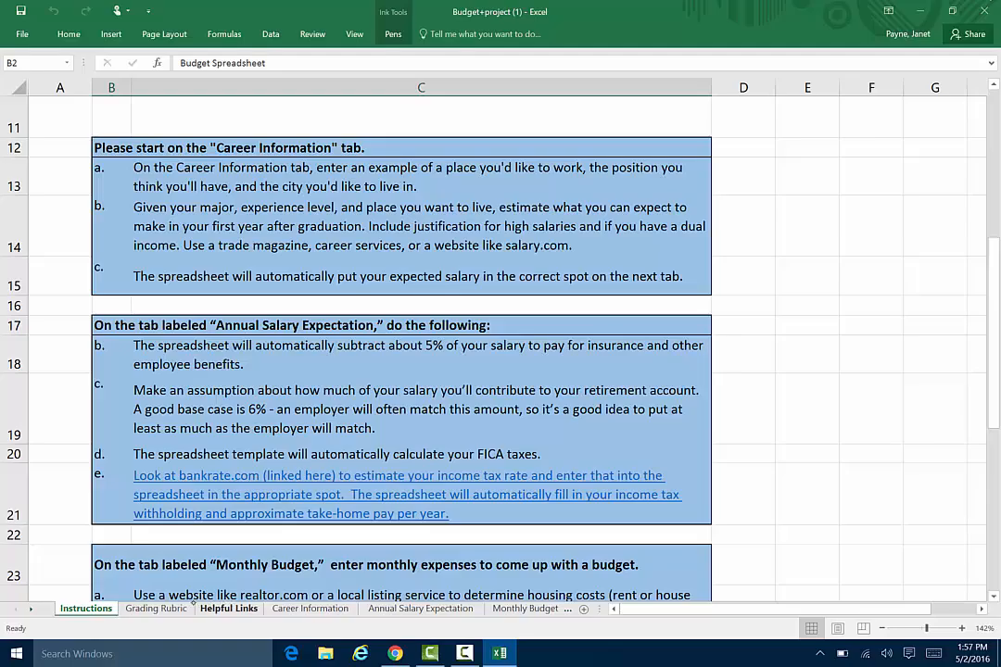
pyautogui.click(183, 604)
pyautogui.click(241, 604)
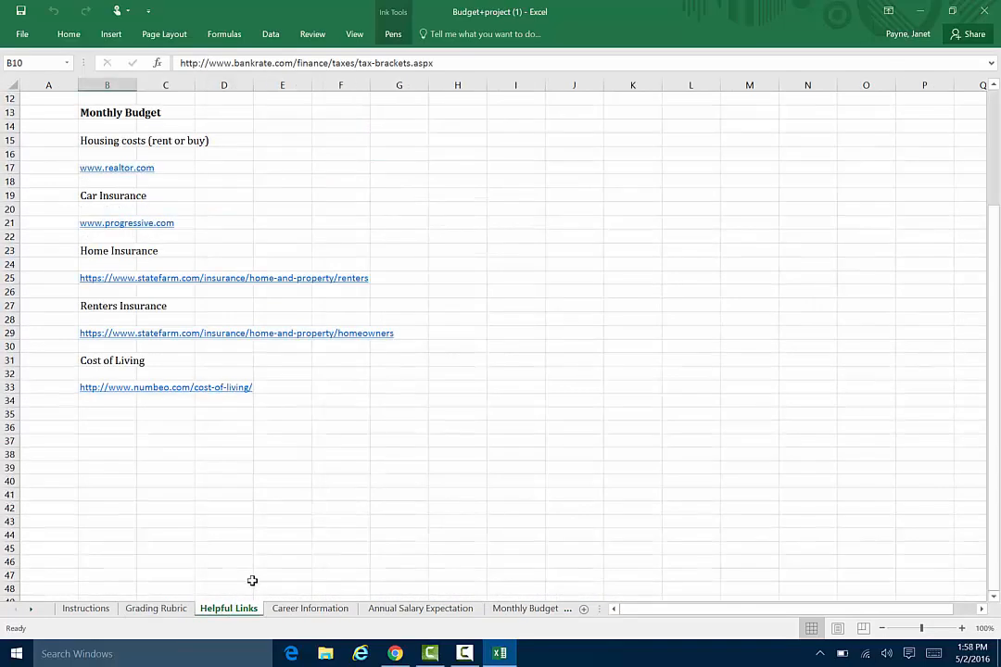
pyautogui.click(320, 607)
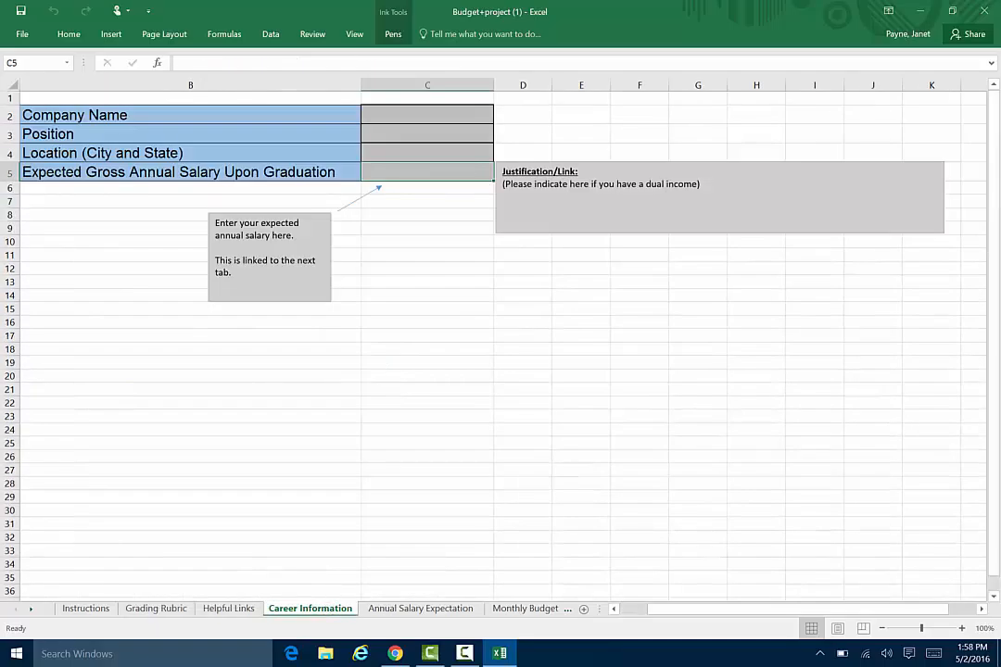
pyautogui.click(984, 11)
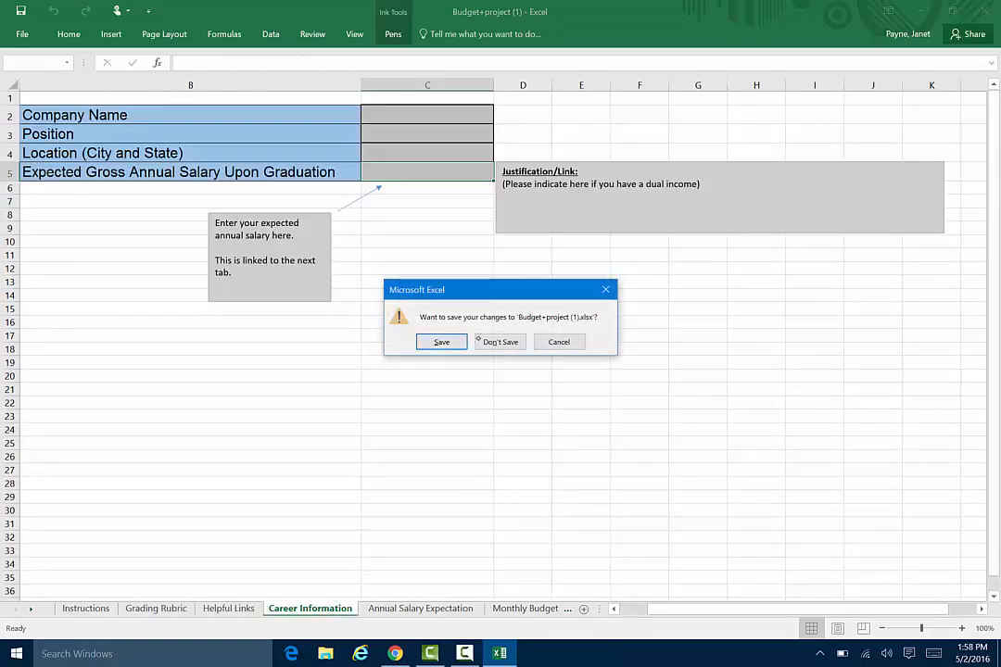
pyautogui.click(500, 342)
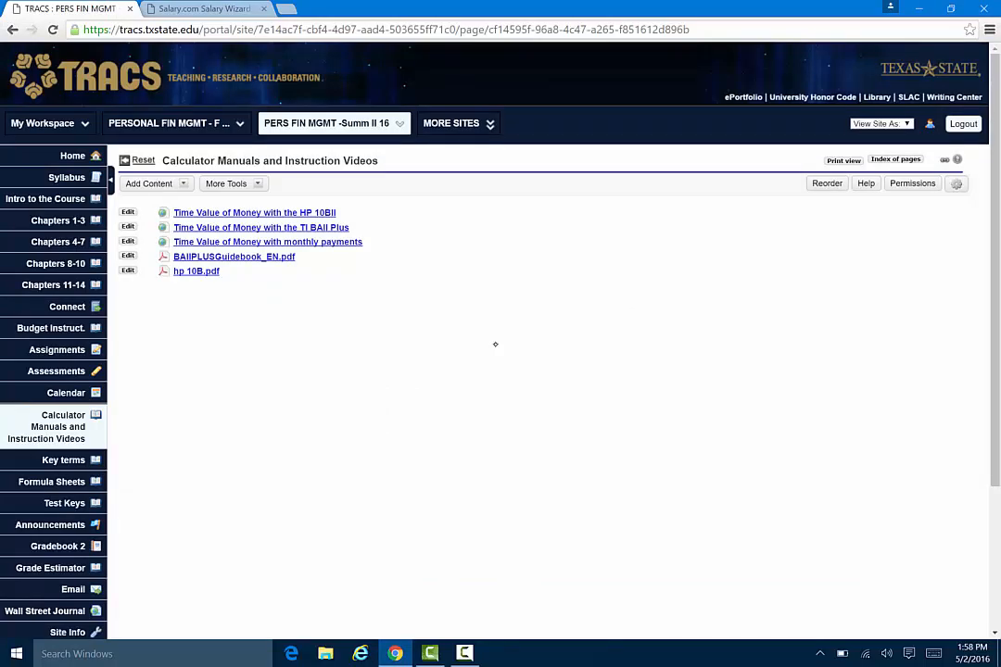
# On the TRACS course site, open the budget assignment, then download and open Budget project example.xlsx.
pyautogui.click(58, 326)
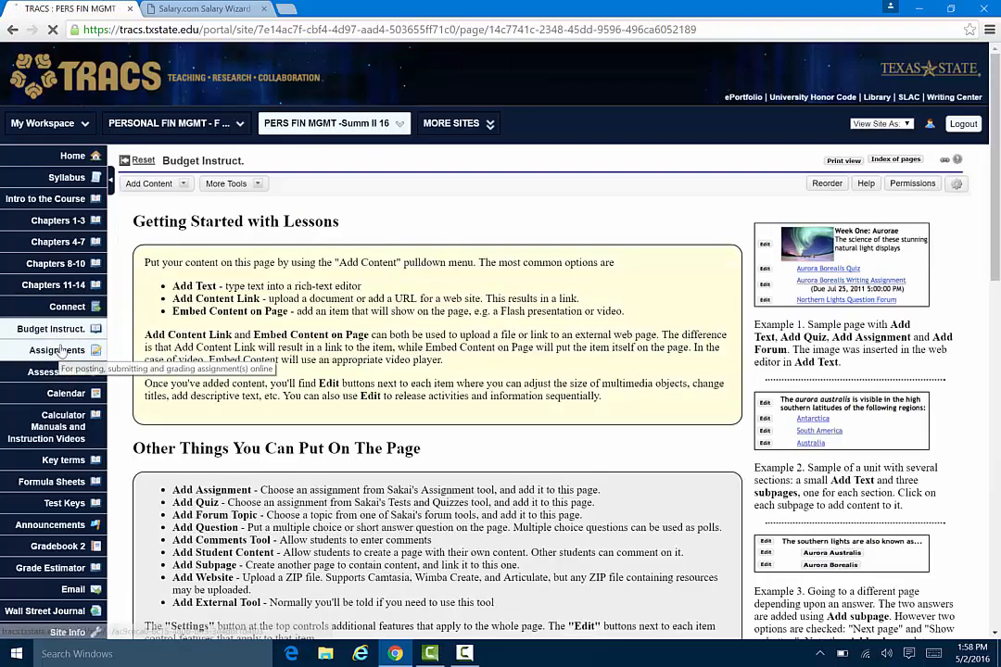
pyautogui.click(59, 349)
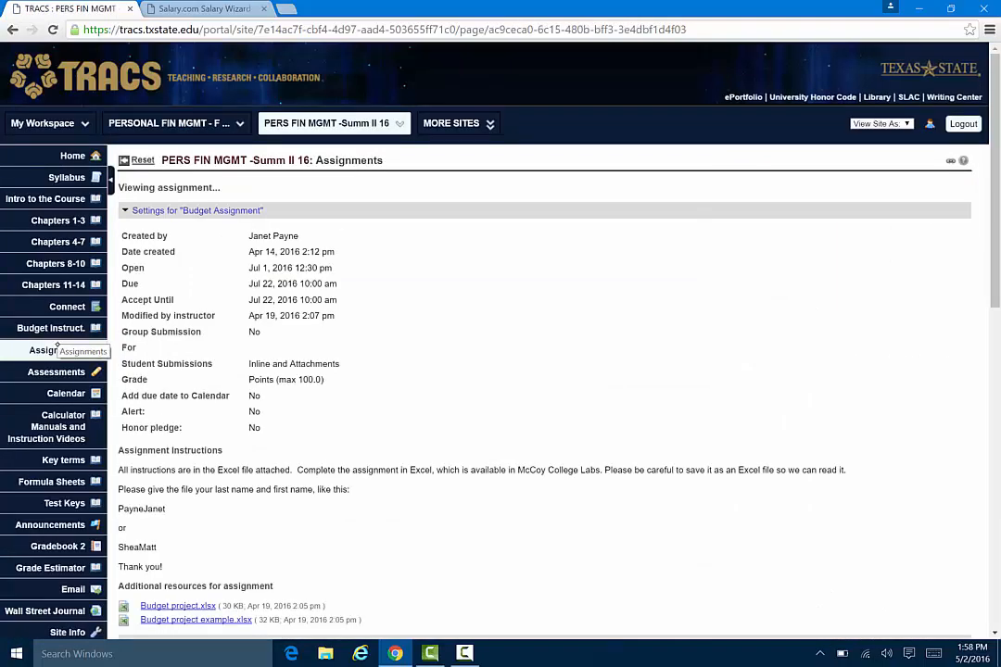
pyautogui.click(227, 619)
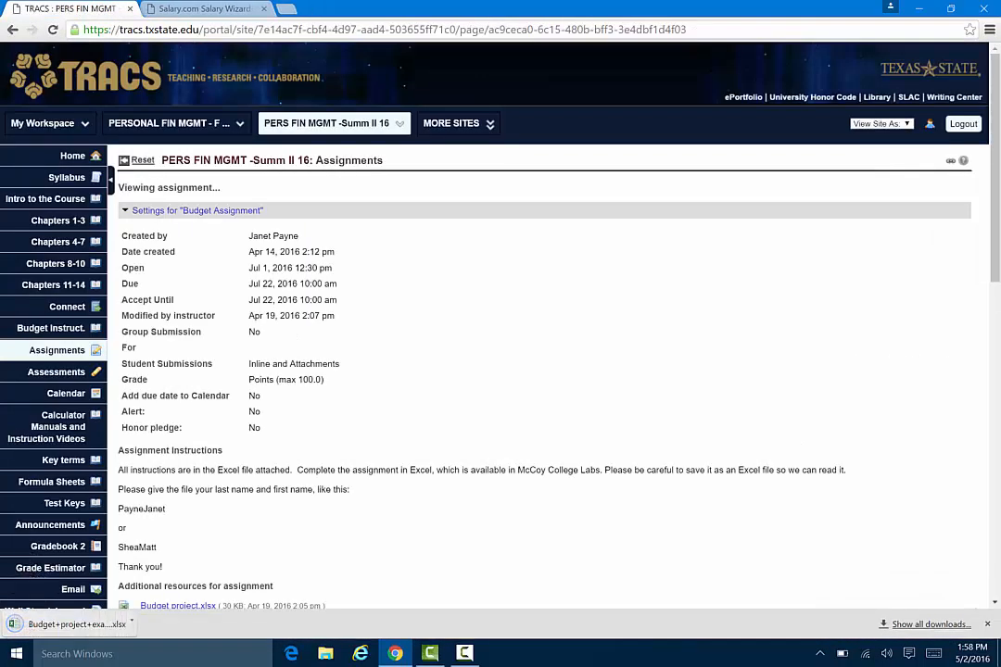
pyautogui.click(74, 624)
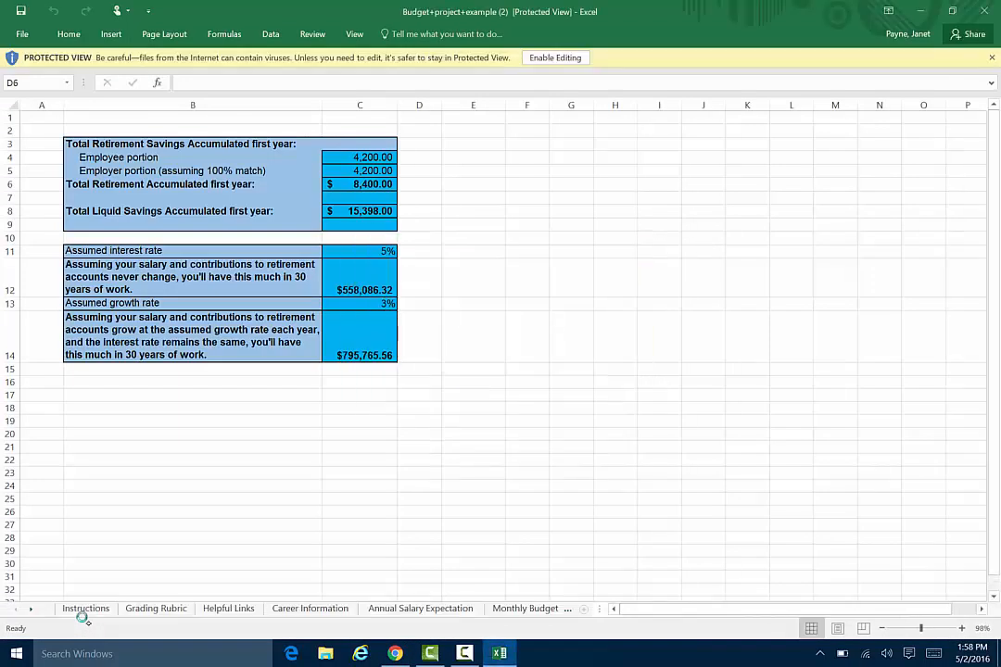
# Review the example workbook's Instructions and Career Information sheets, including the expected salary and its justification.
pyautogui.click(82, 611)
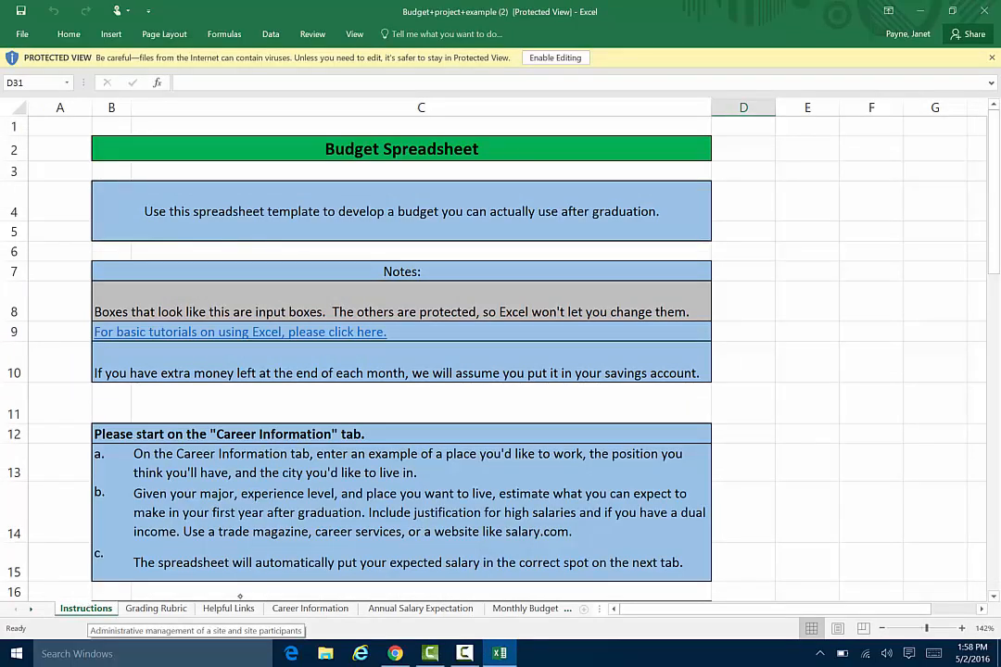
pyautogui.click(312, 608)
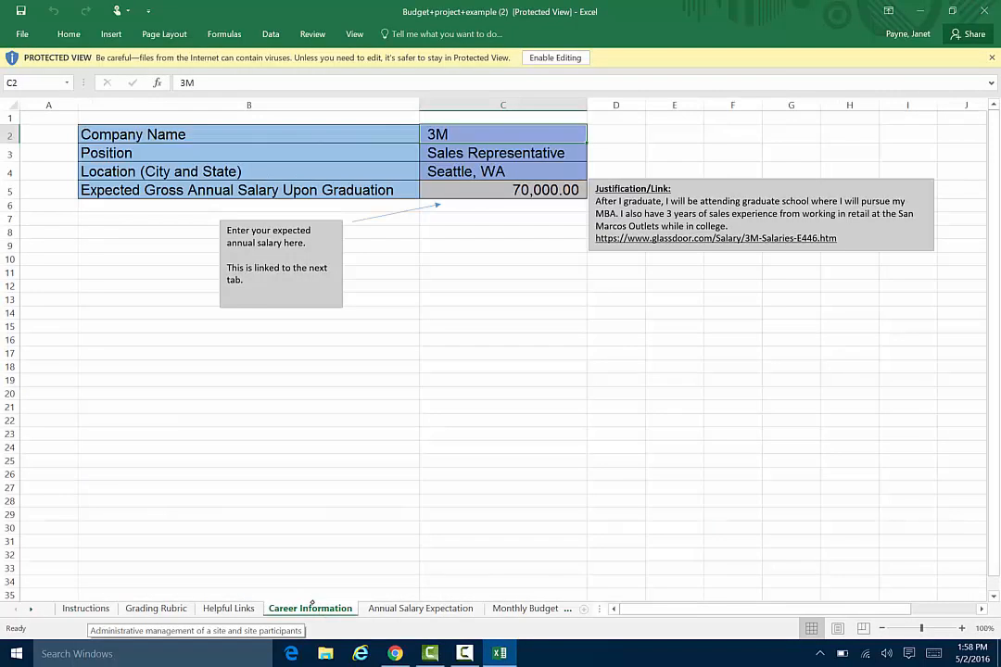
pyautogui.click(515, 189)
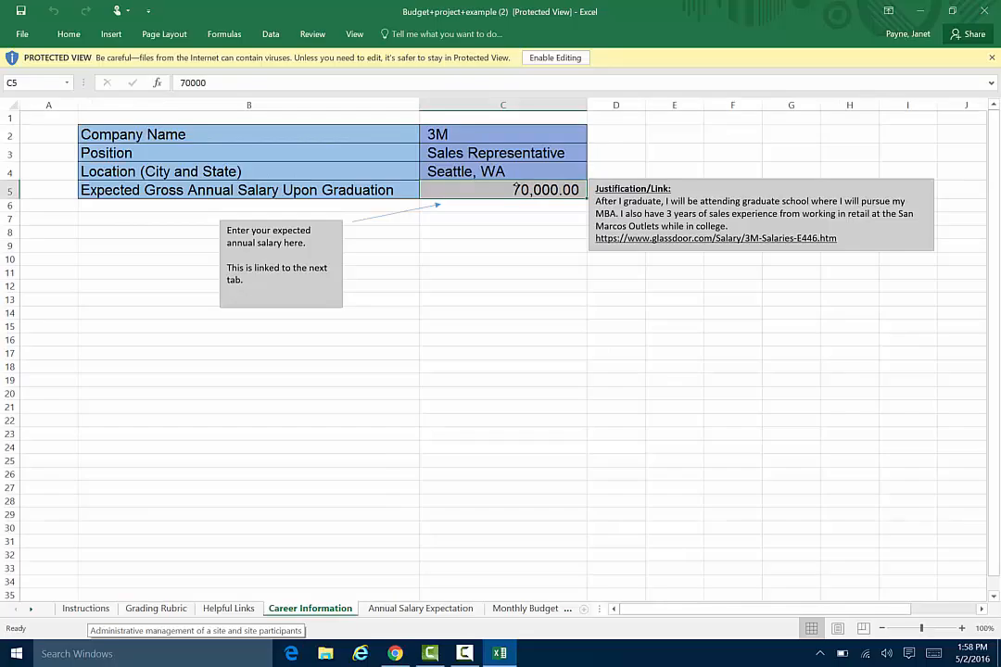
pyautogui.click(739, 213)
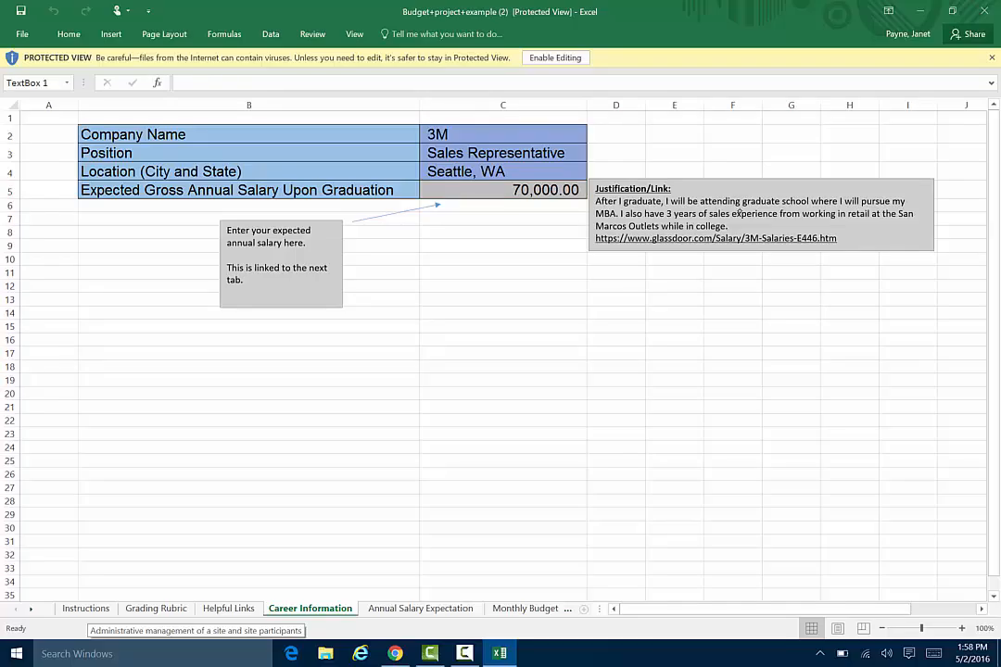
# Show the example's Annual Salary Expectation sheet and enable editing for the workbook.
pyautogui.click(422, 607)
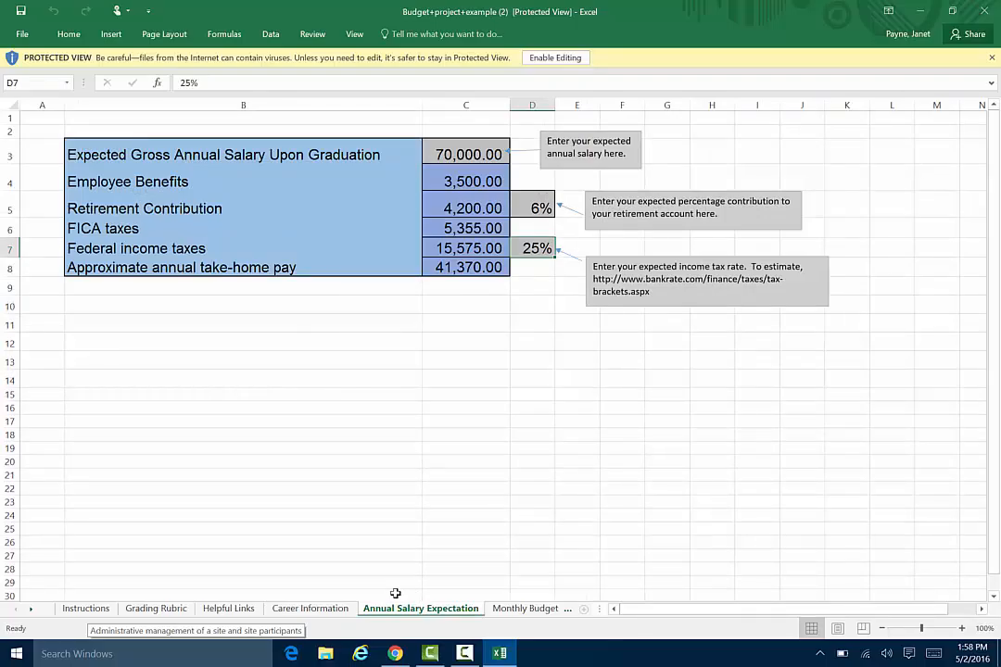
pyautogui.click(555, 57)
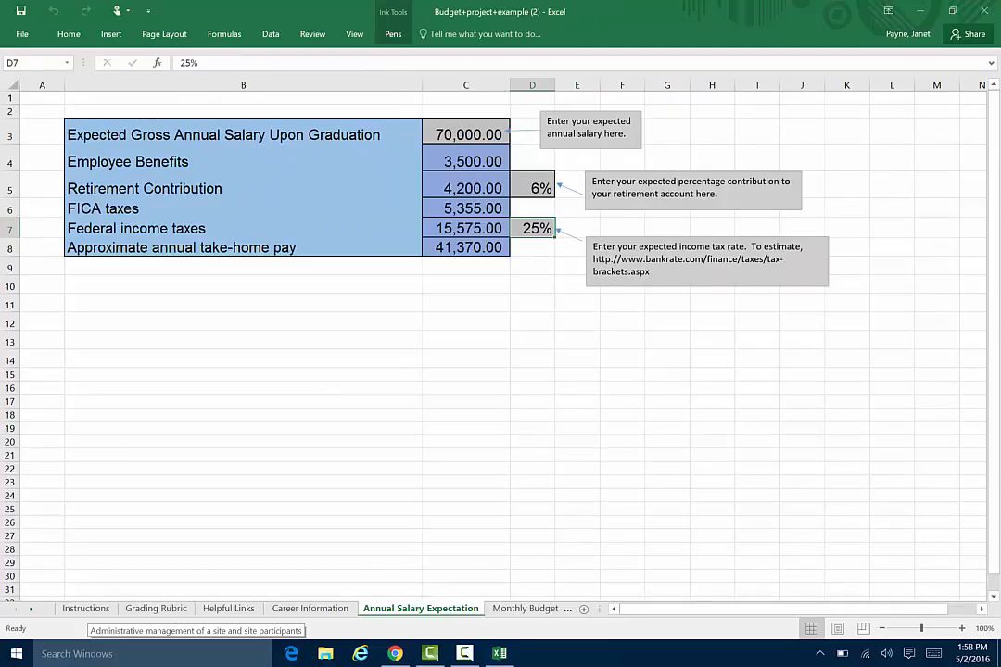
# Examine the retirement contribution percentage and the federal income tax rate on the example's Annual Salary Expectation sheet.
pyautogui.click(537, 183)
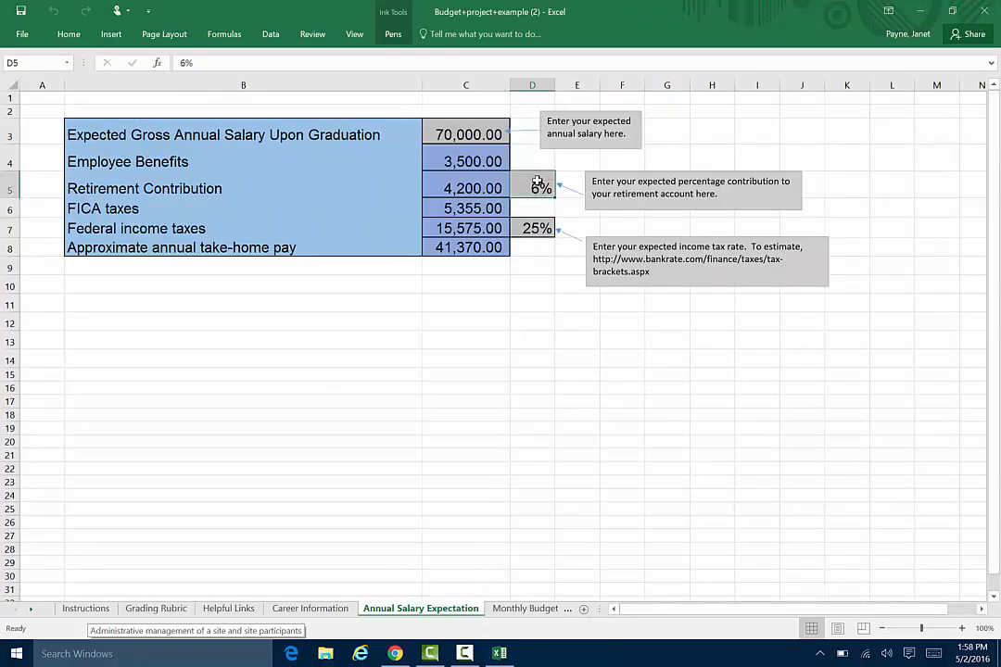
pyautogui.click(536, 228)
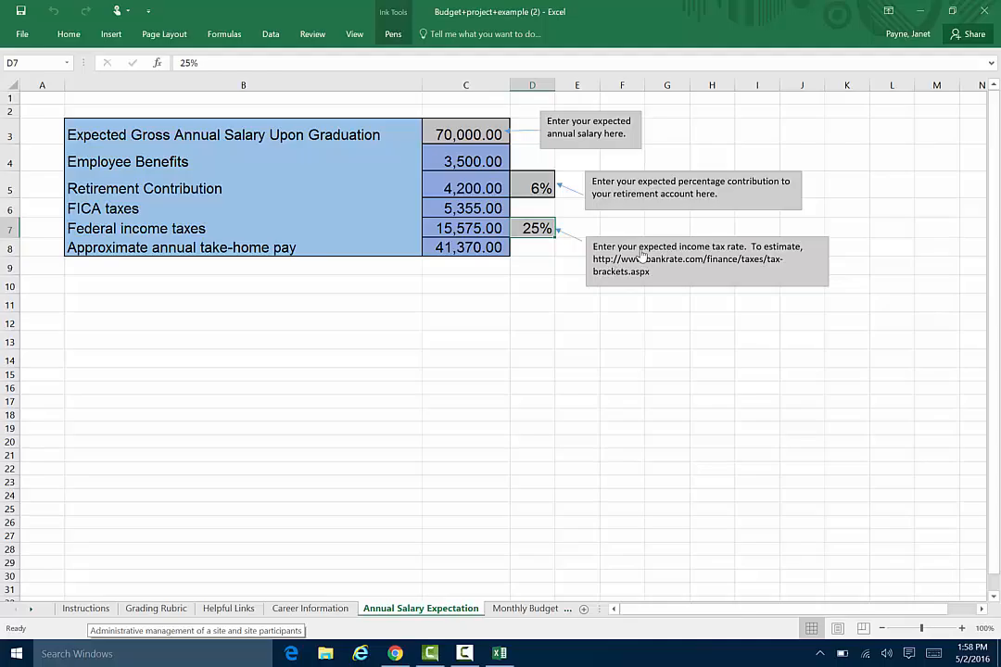
# Show the example's Monthly Budget sheet, open the housing justification link in the browser, and return to the workbook.
pyautogui.click(505, 608)
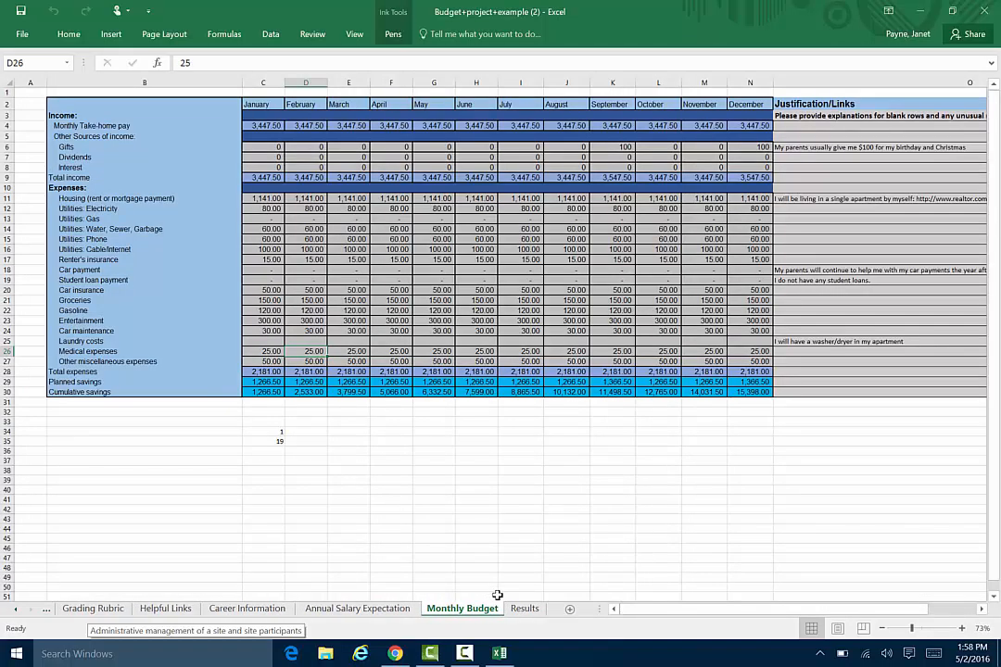
pyautogui.click(906, 200)
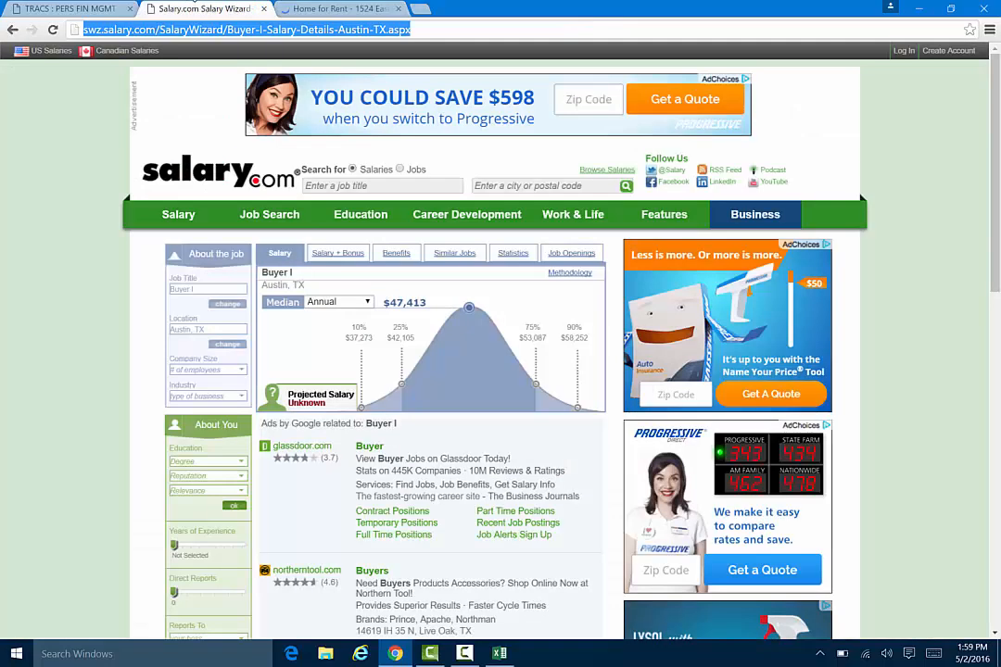
pyautogui.click(190, 8)
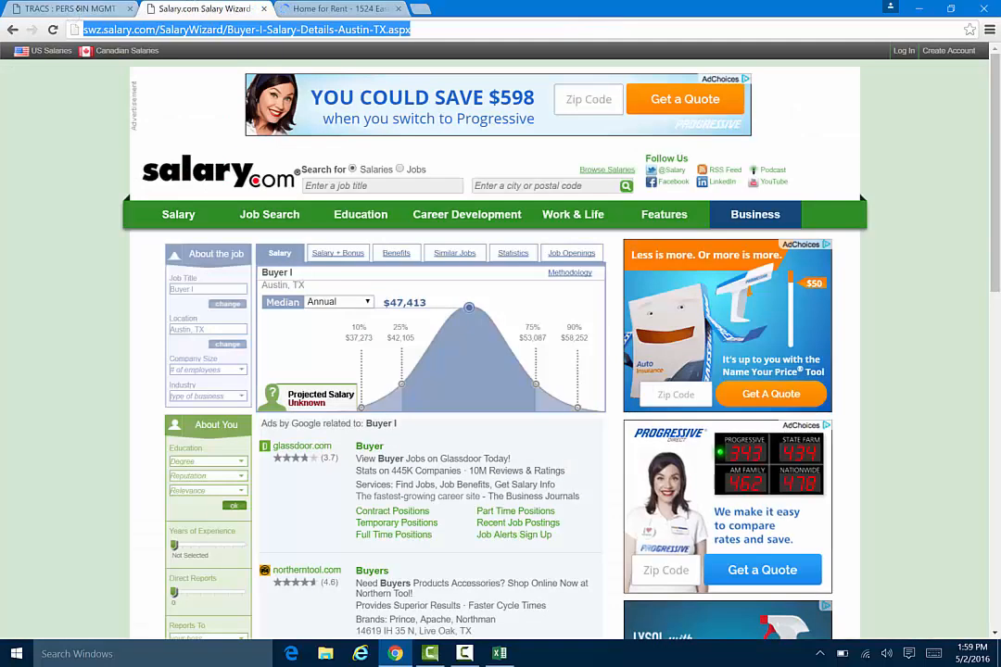
pyautogui.click(499, 653)
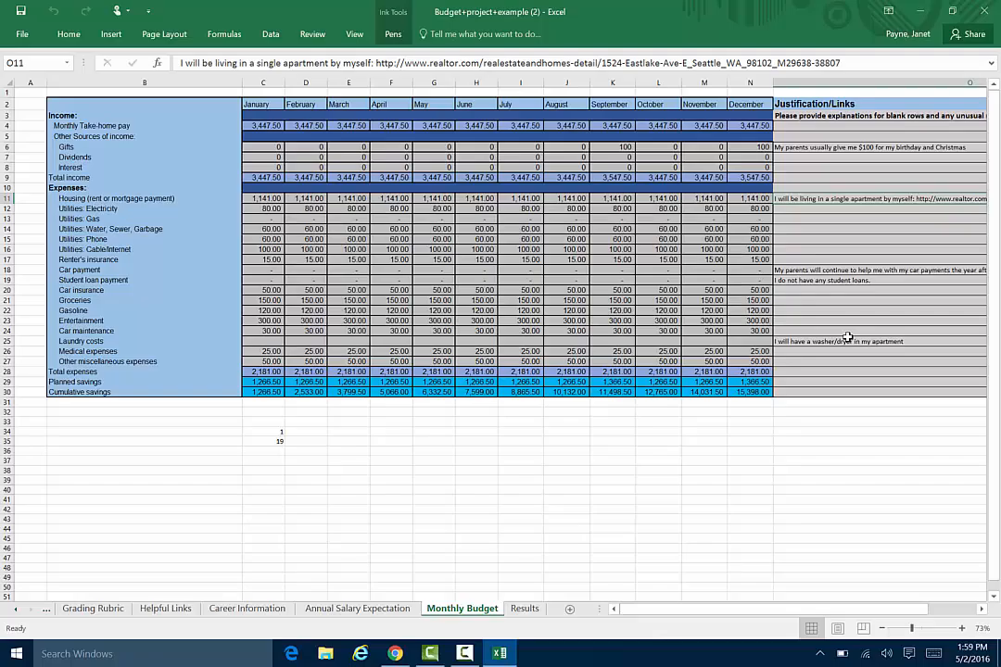
# Close the example workbook and return to the Budget Assignment page on the TRACS course site in Chrome.
pyautogui.hotkey('alt', 'F4')
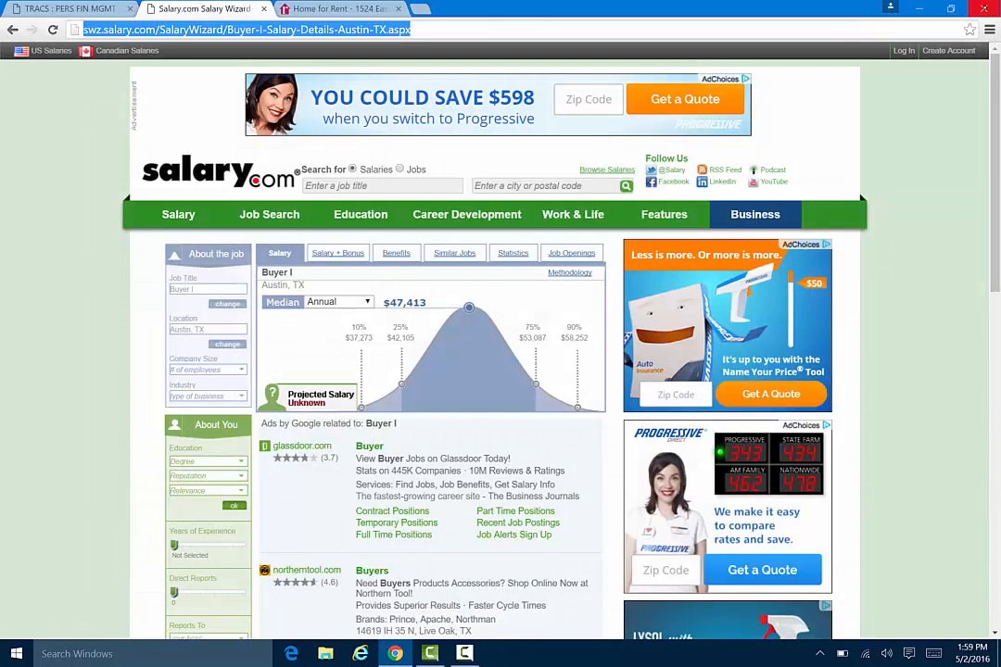
pyautogui.click(74, 9)
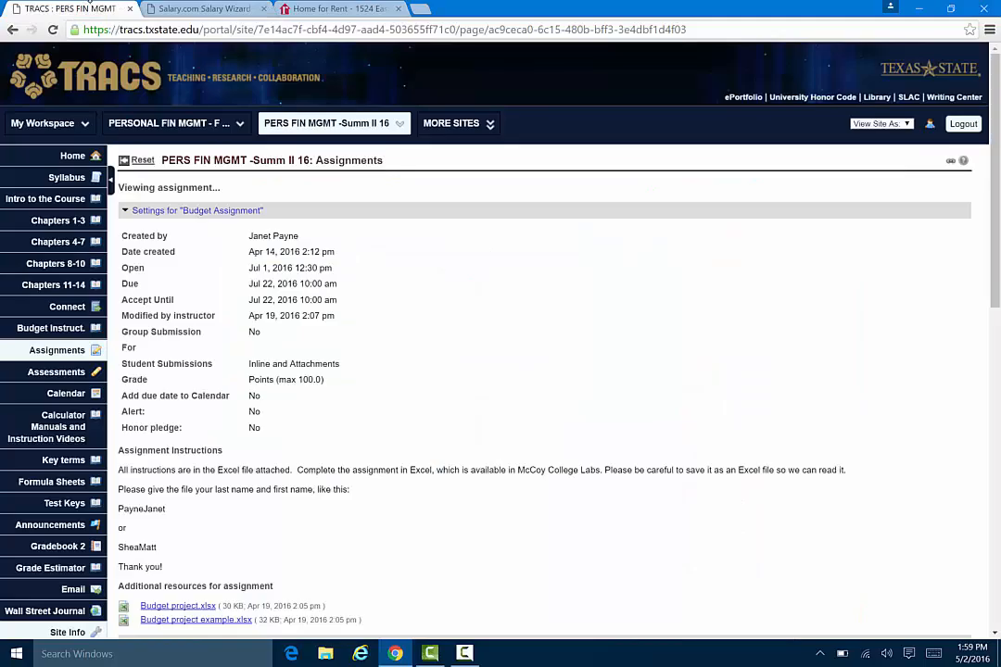
pyautogui.click(465, 654)
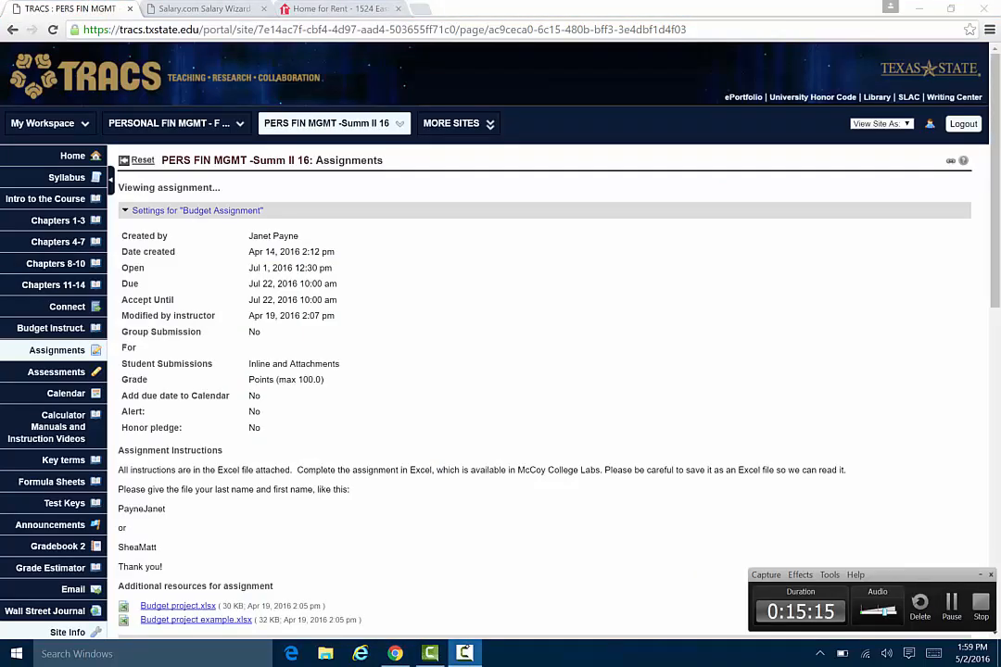